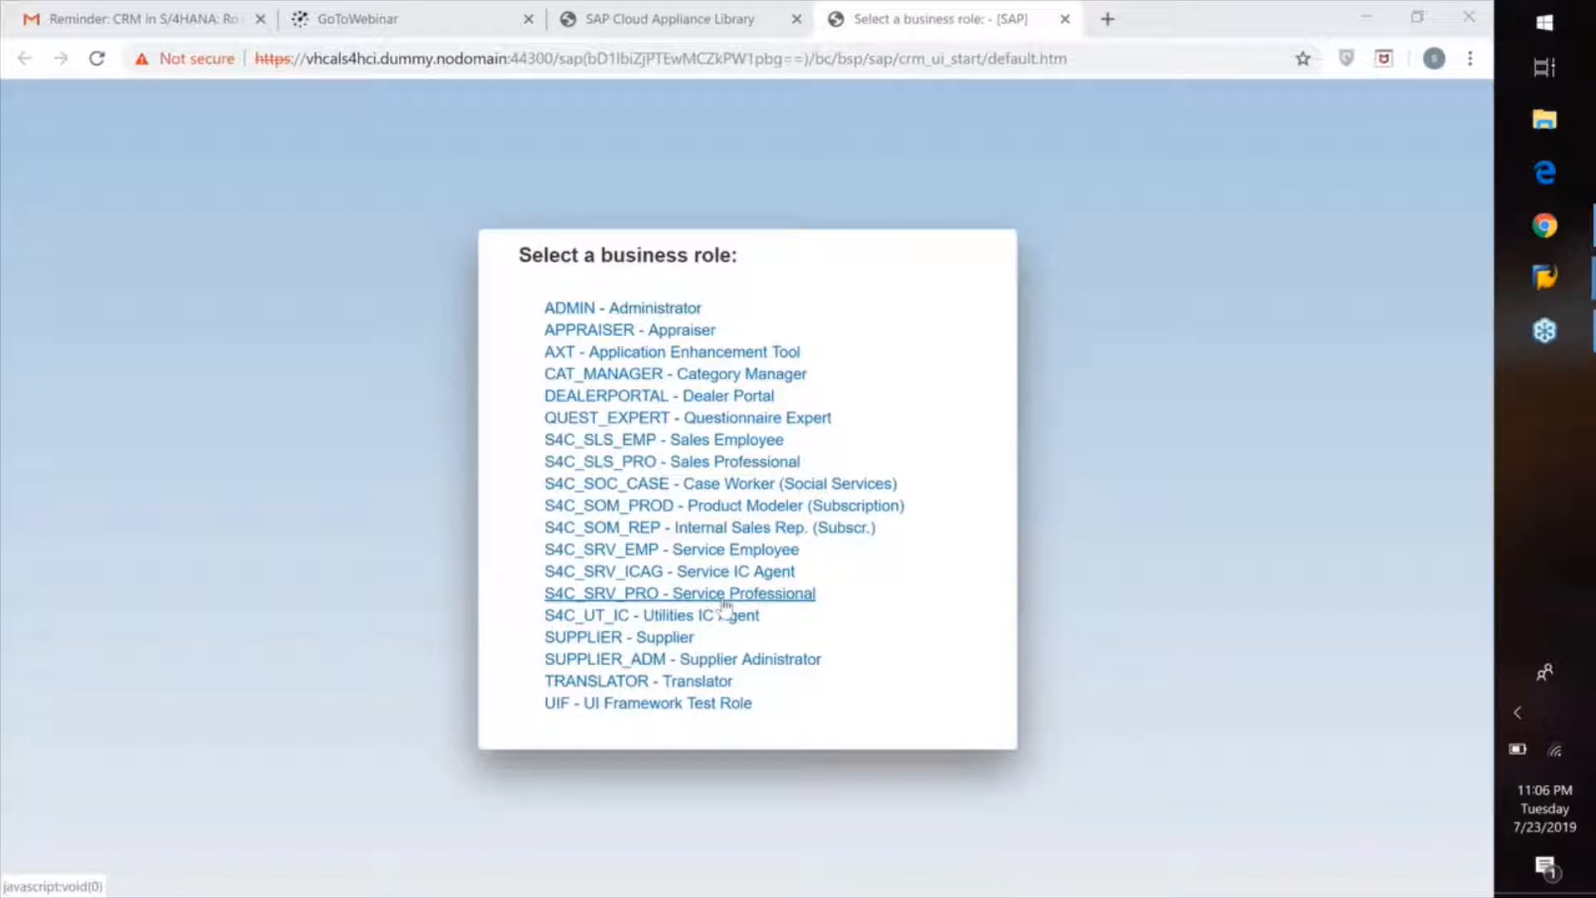
Enter the Service Professional role and start a new service request of transaction type SRVR
click(723, 597)
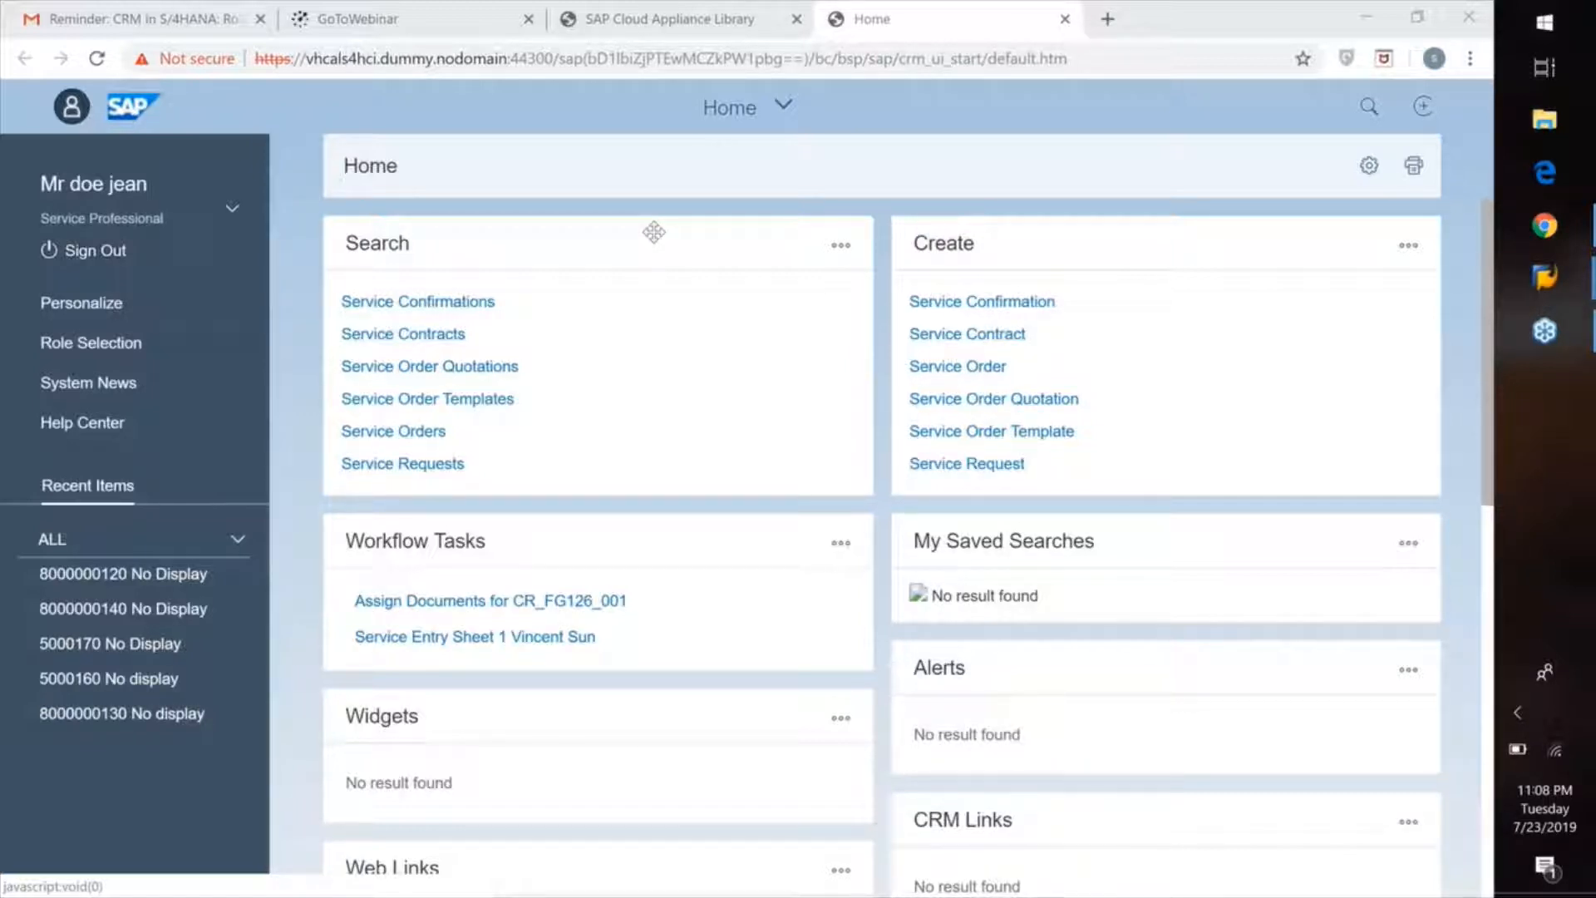
click(975, 470)
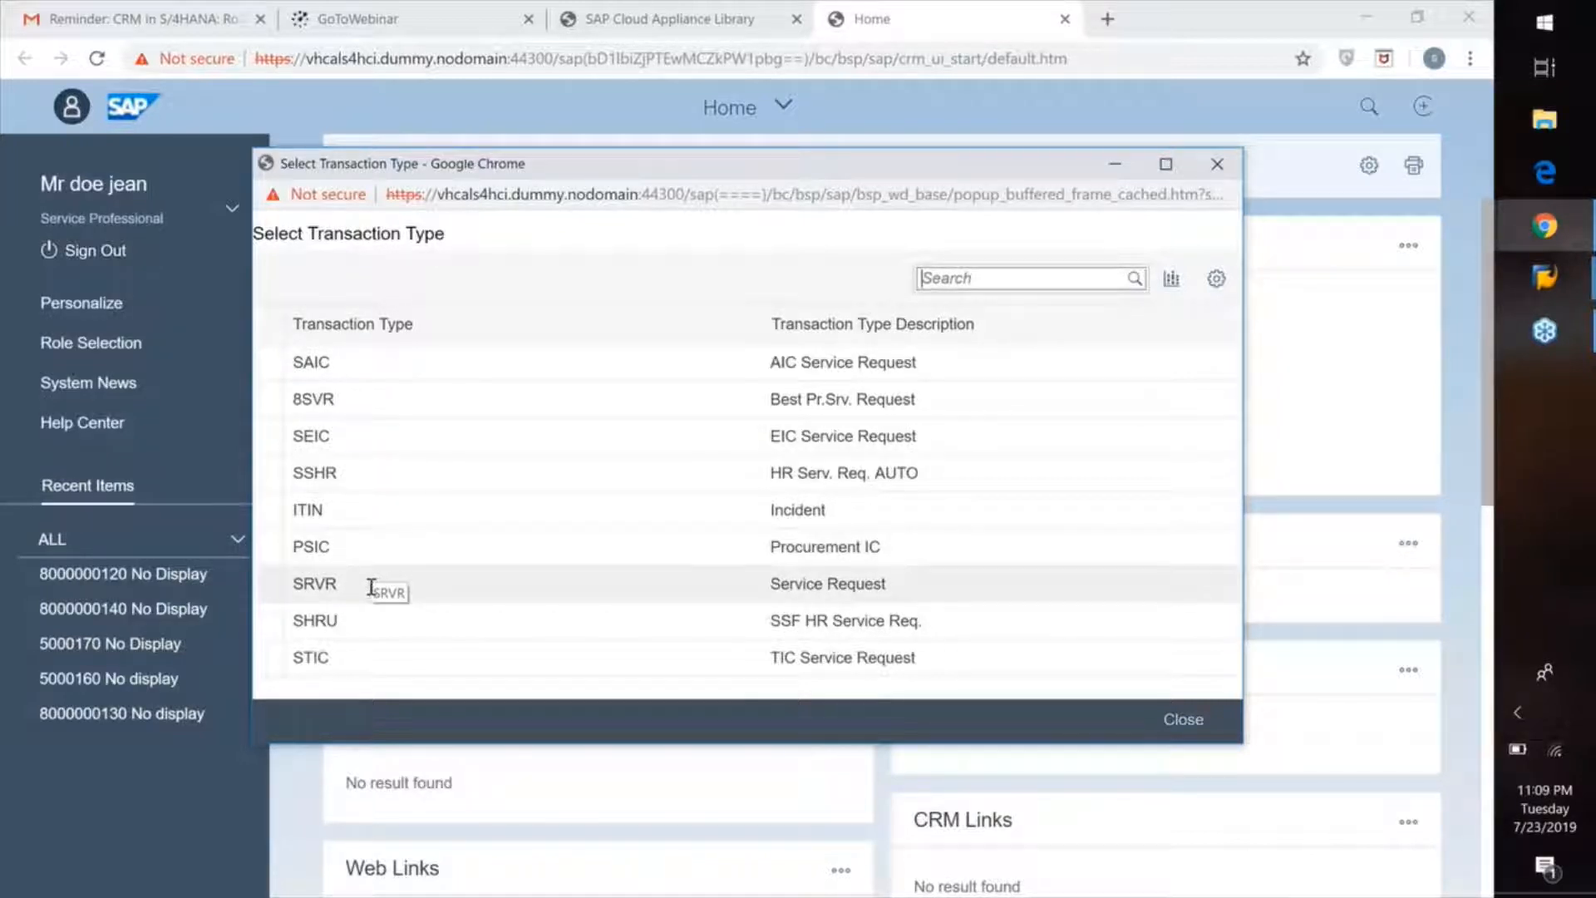
click(371, 587)
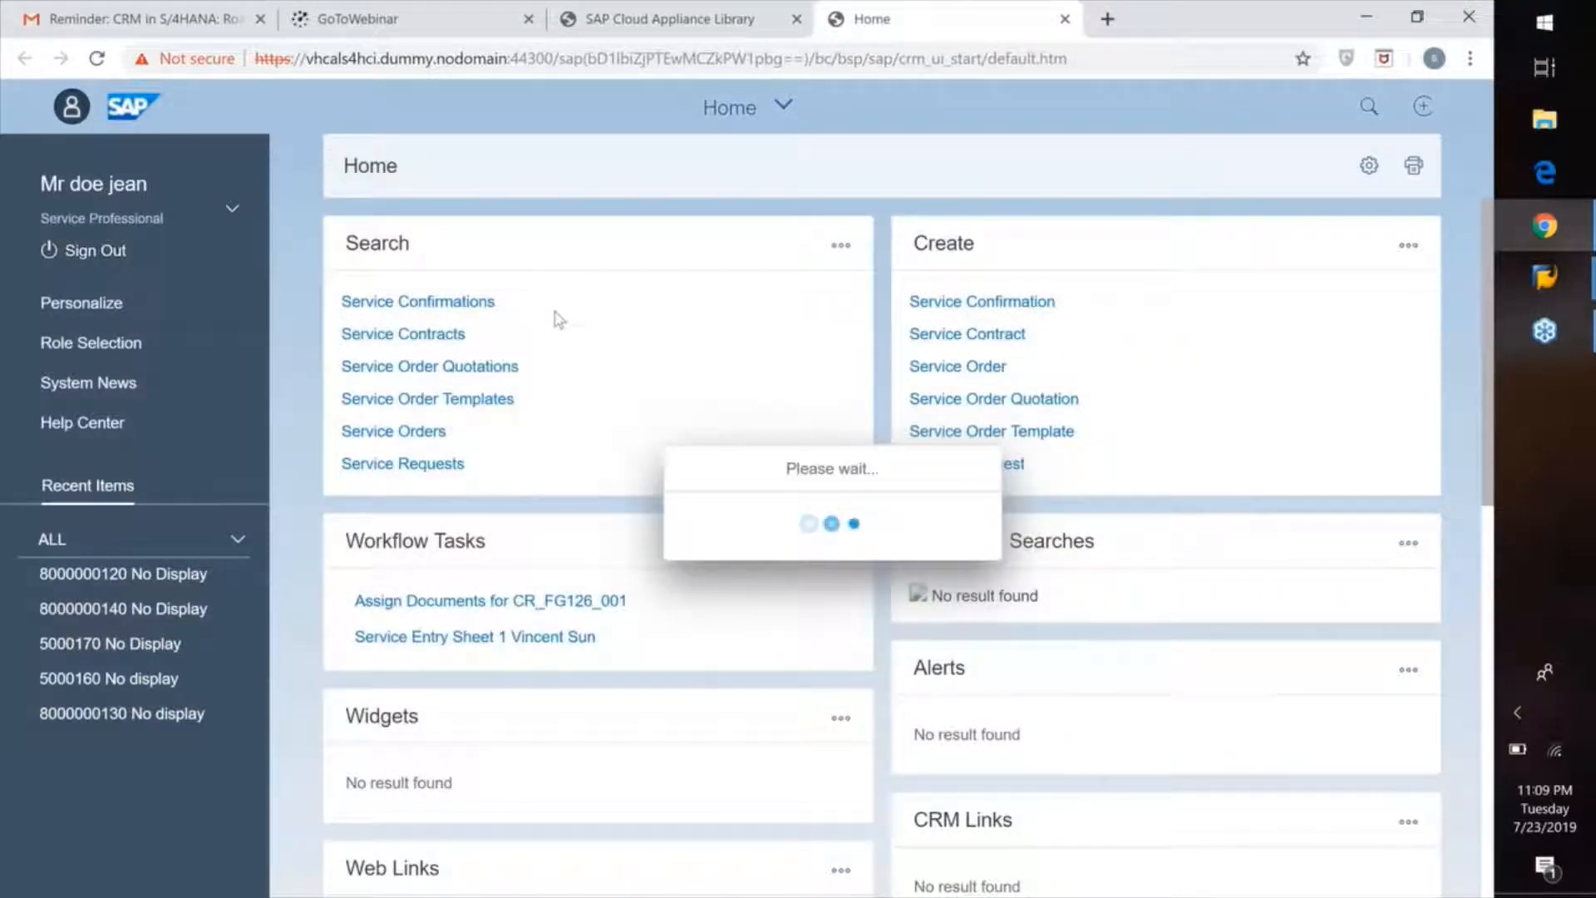
Set the service request's description to "No Display" and choose Domestic US Customer 2 as the customer
click(572, 387)
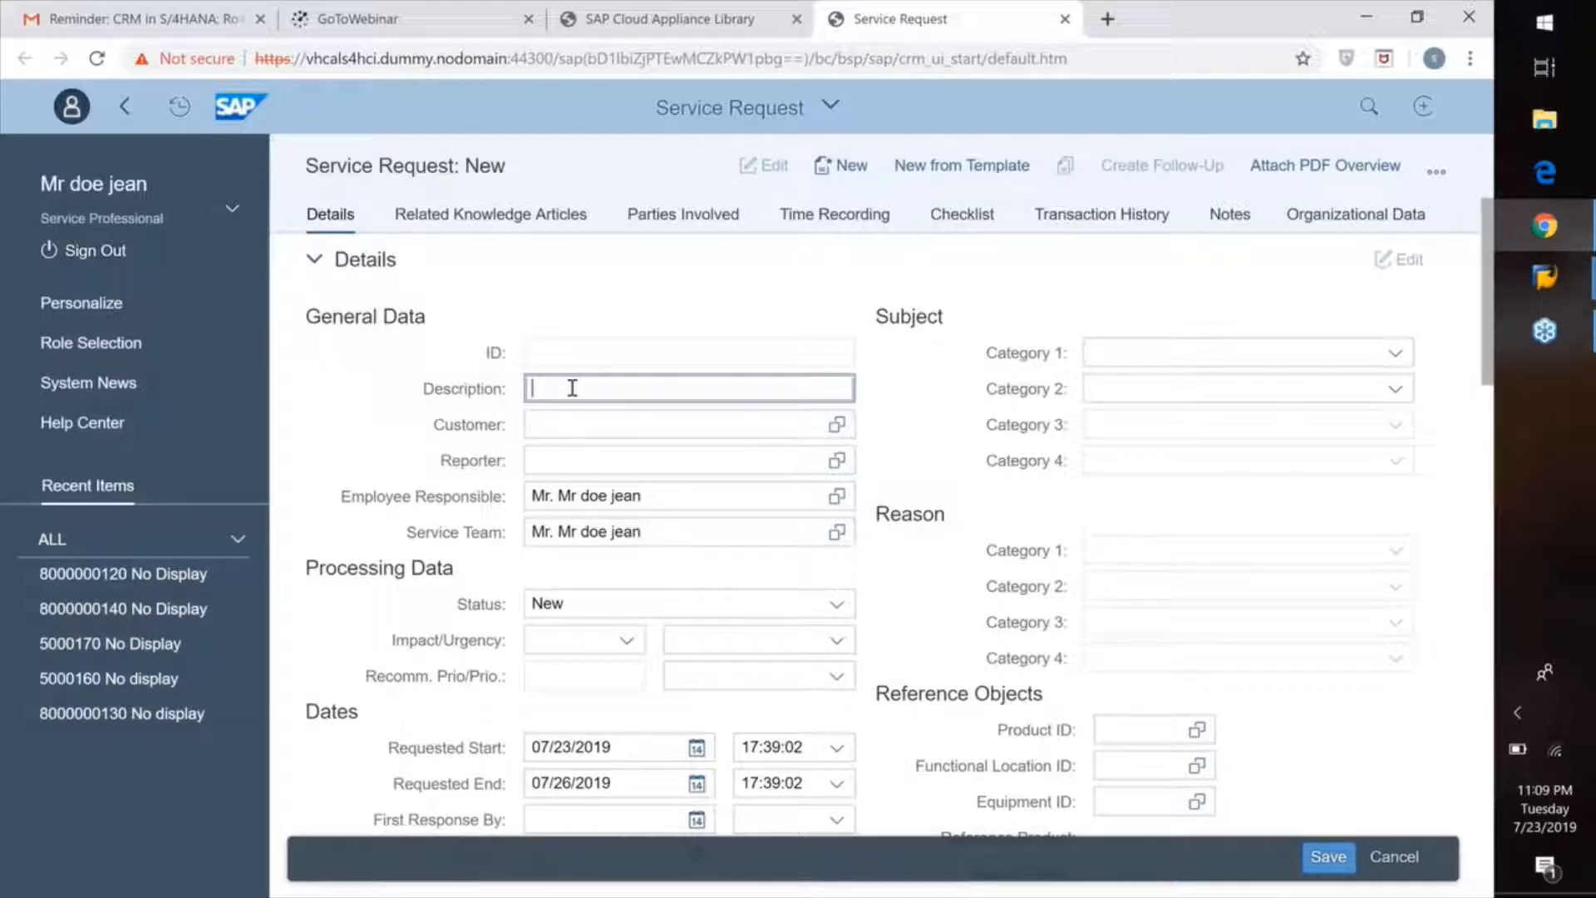
text(N)
key(BackSpace)
text(No Display)
click(557, 421)
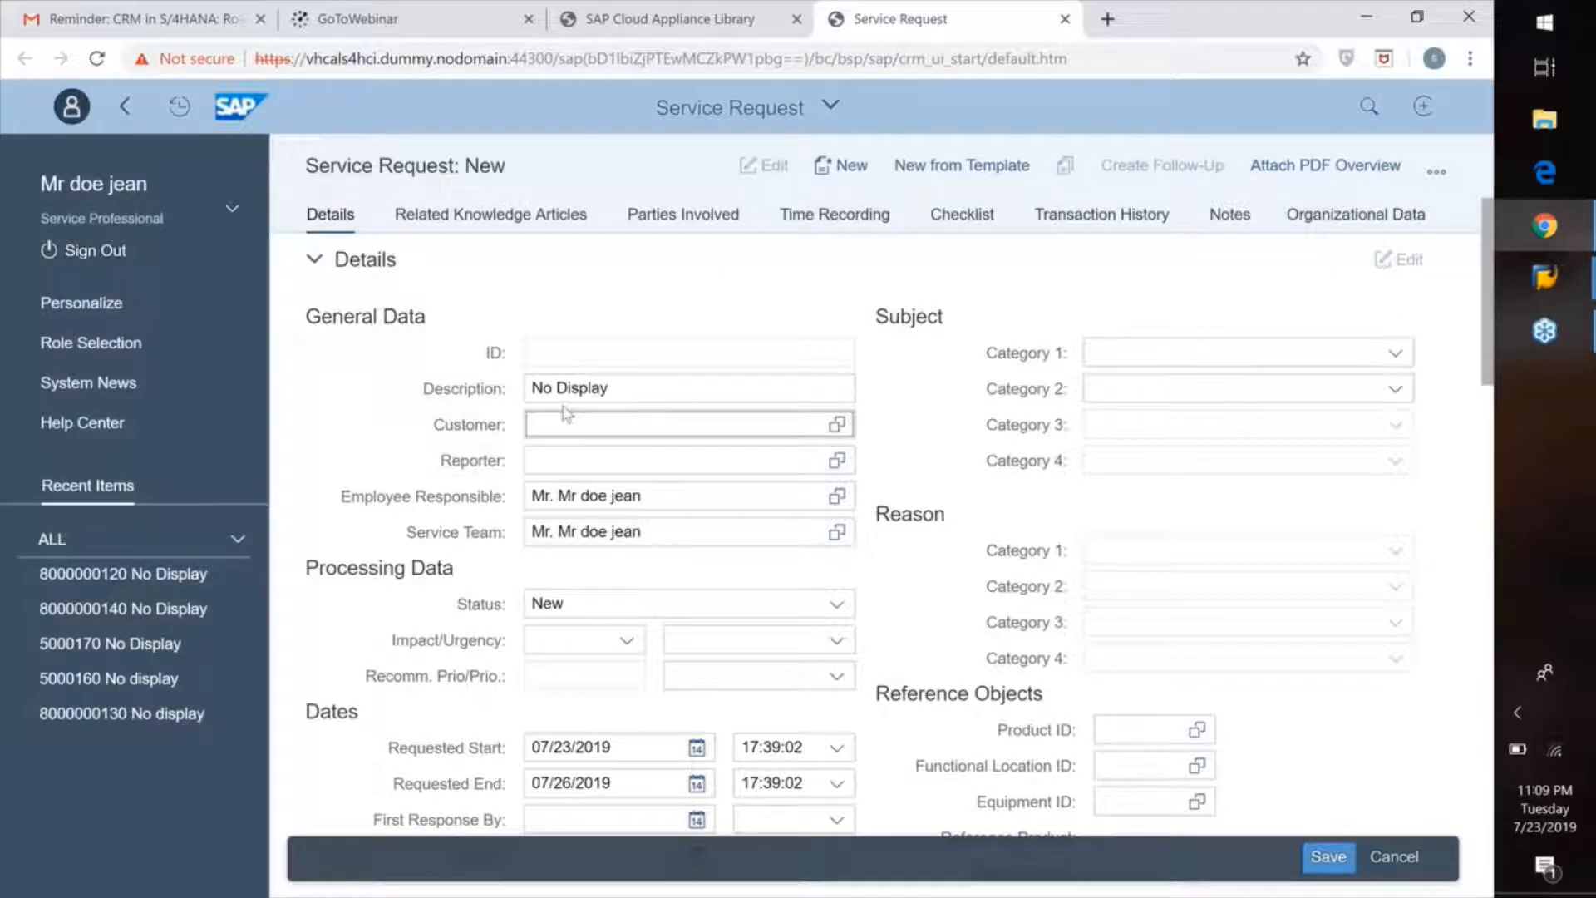
text(1)
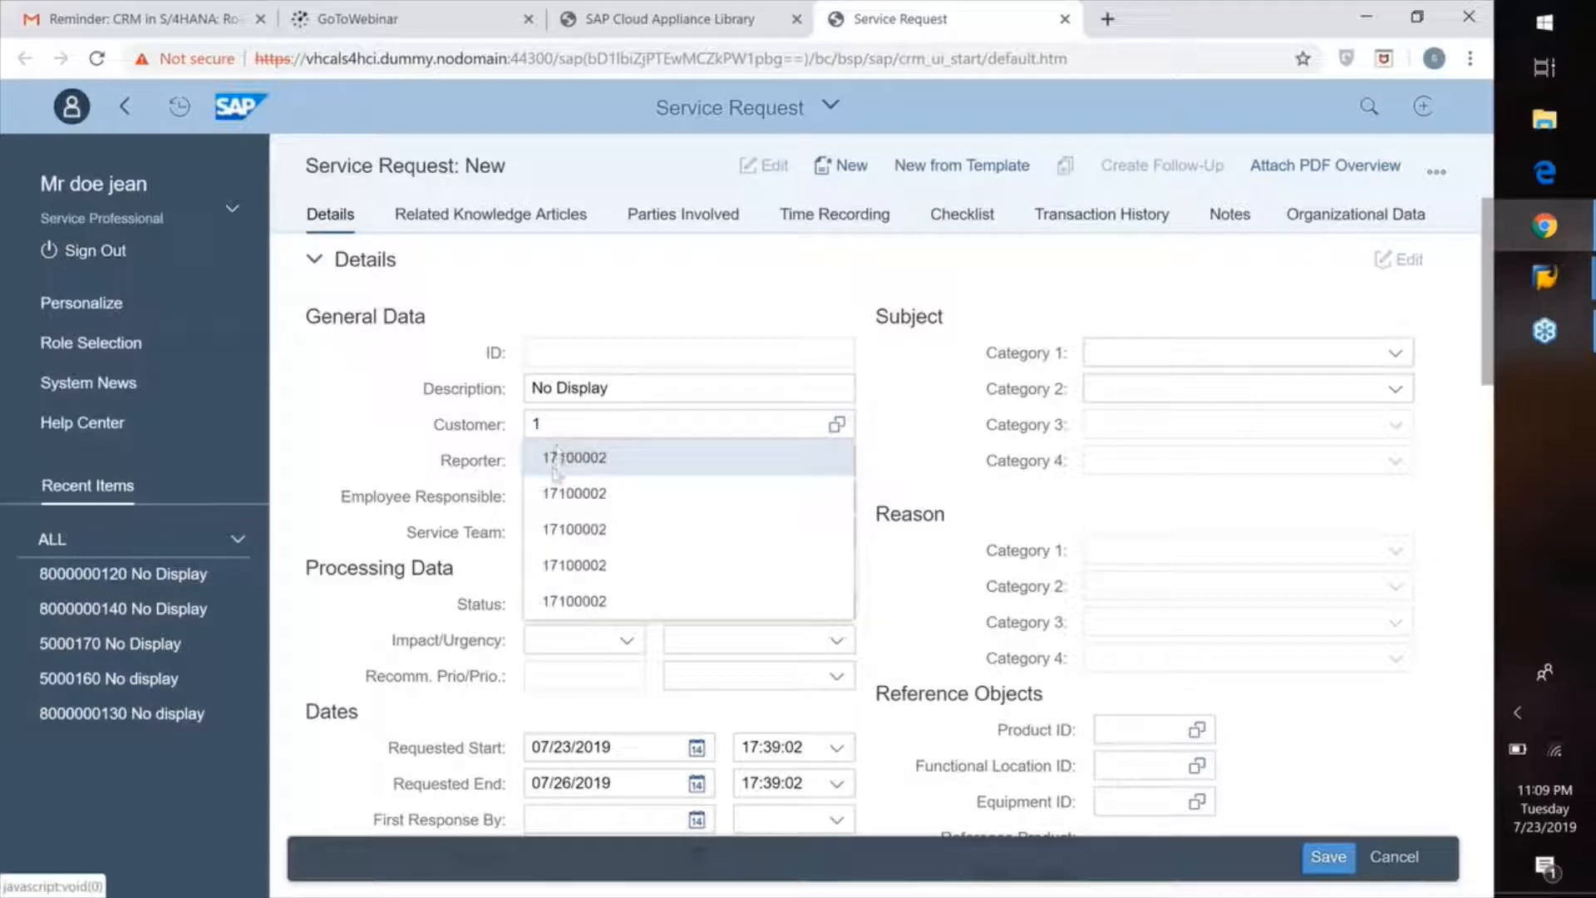
click(555, 457)
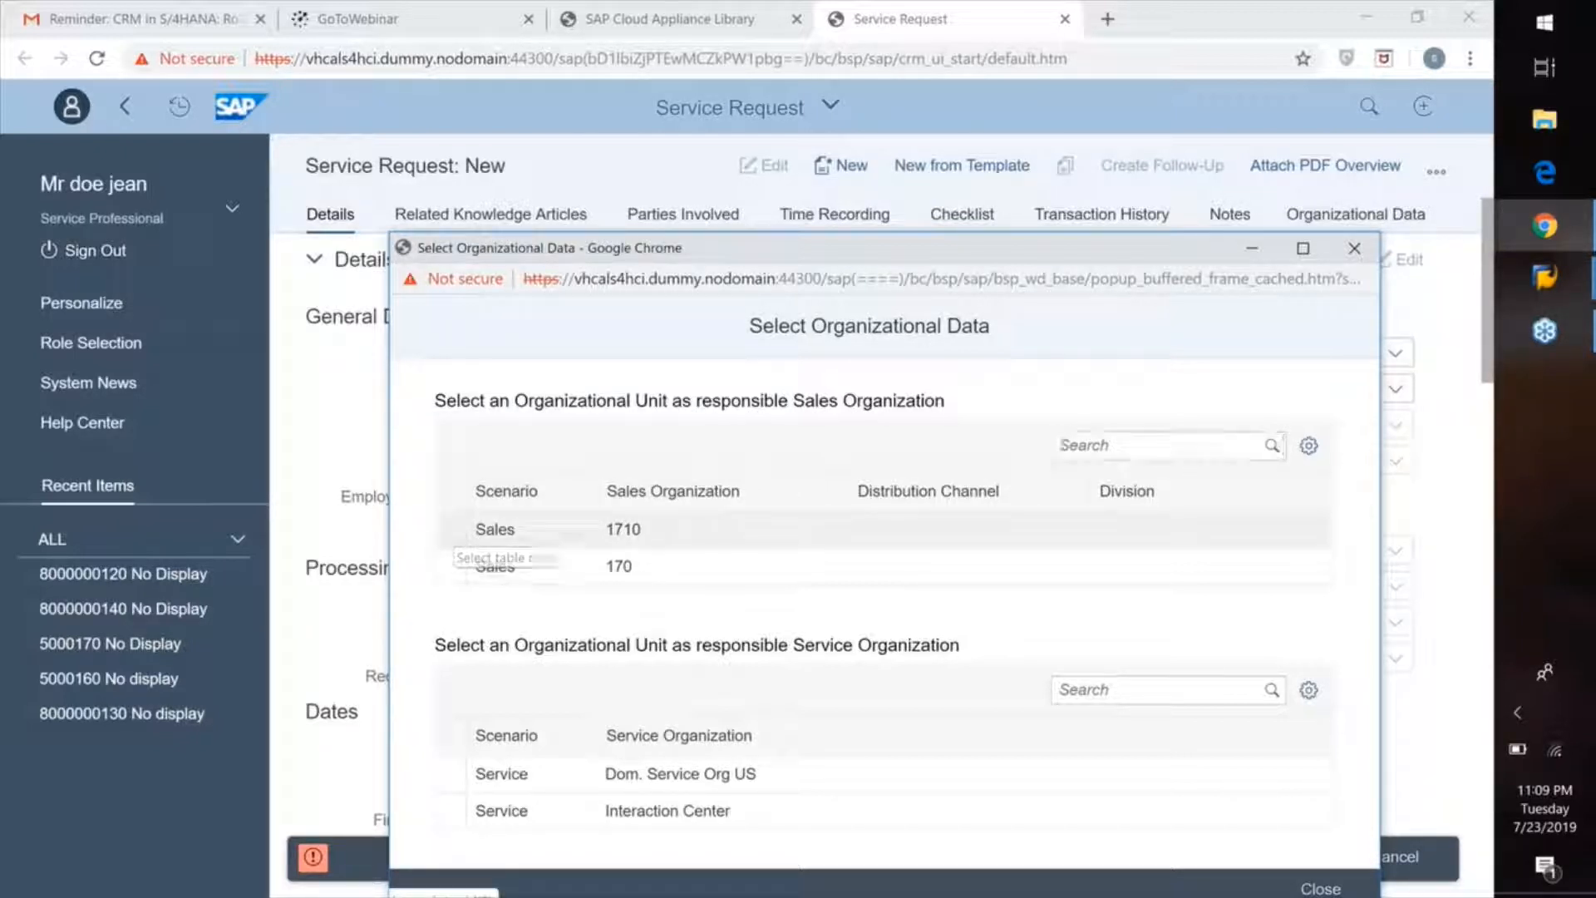
Select sales organization 1710 and service organization Dom. Service Org US, and assign the maintenance item to the first Test WS contract
click(456, 539)
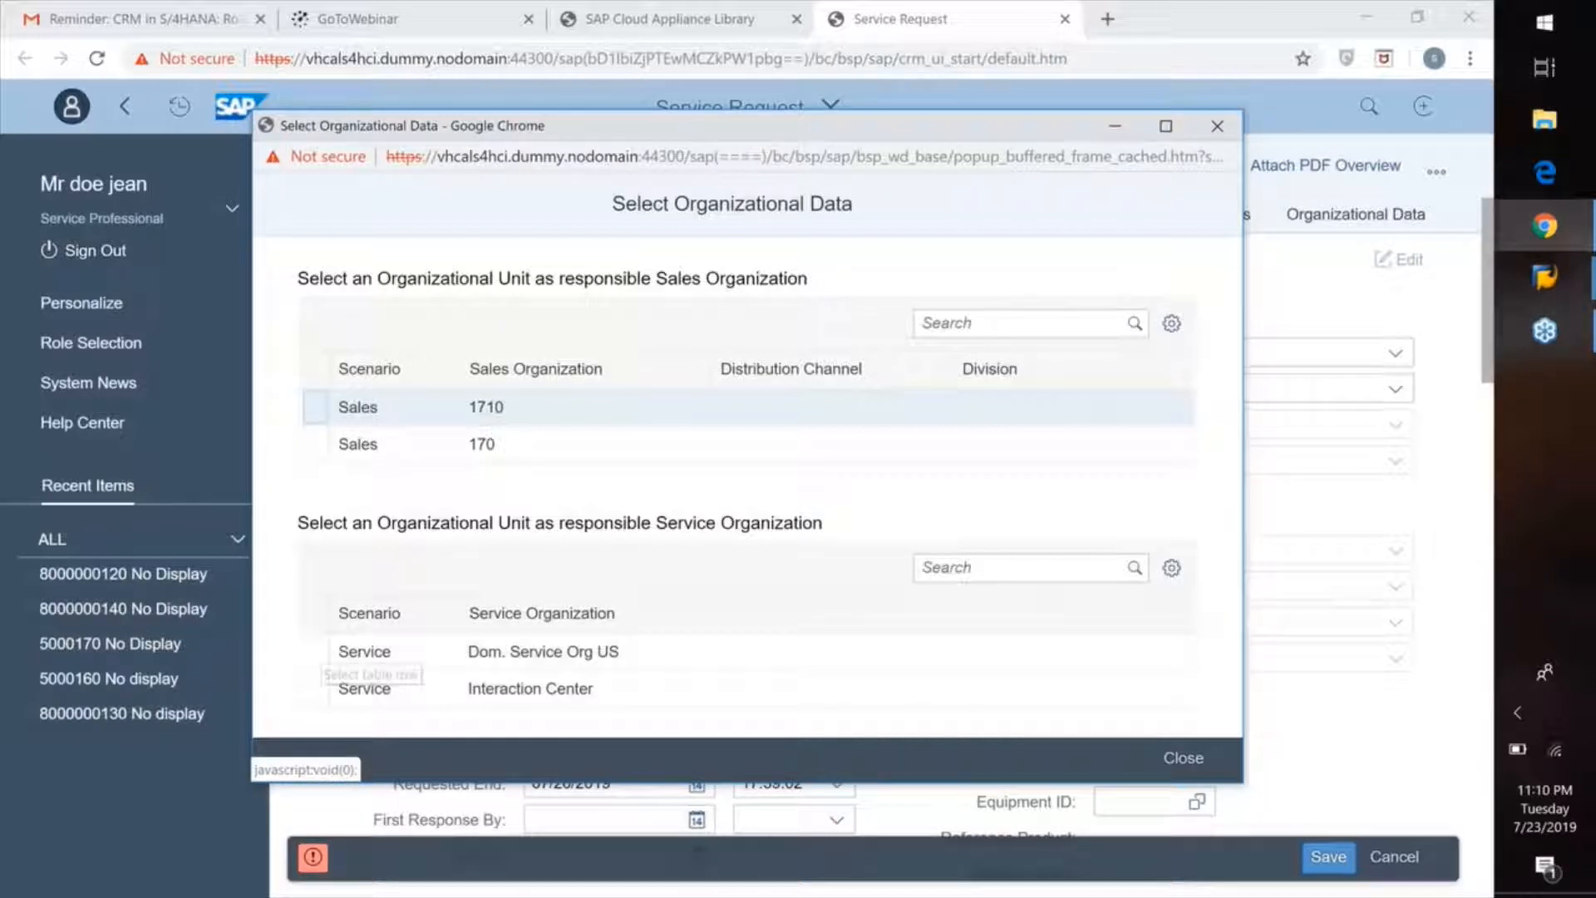
drag(470, 137, 601, 144)
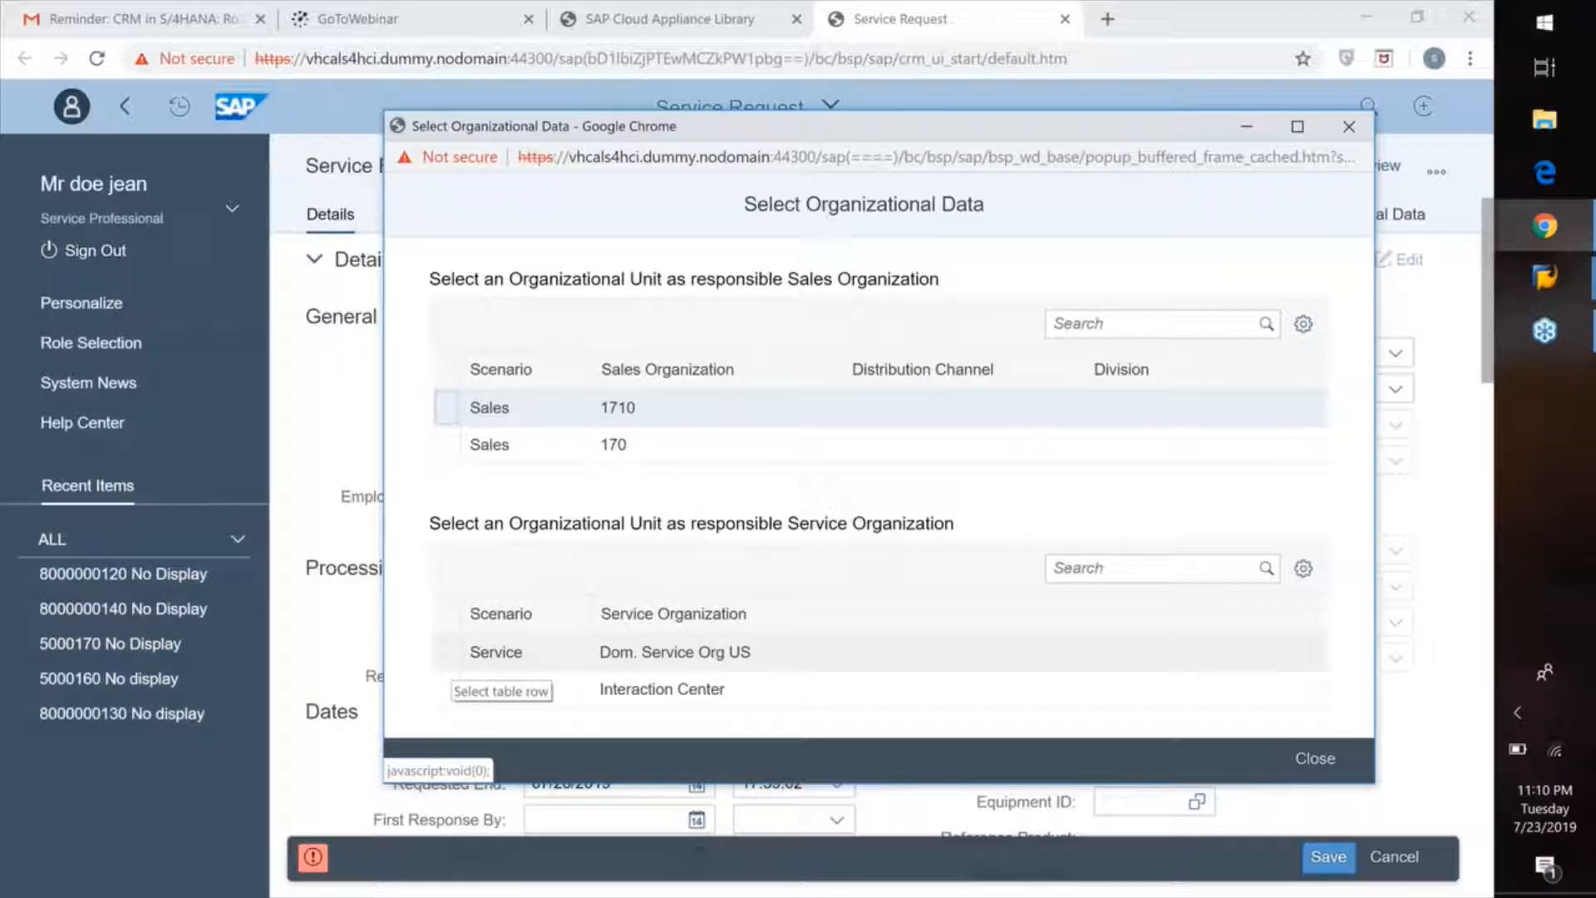
click(448, 655)
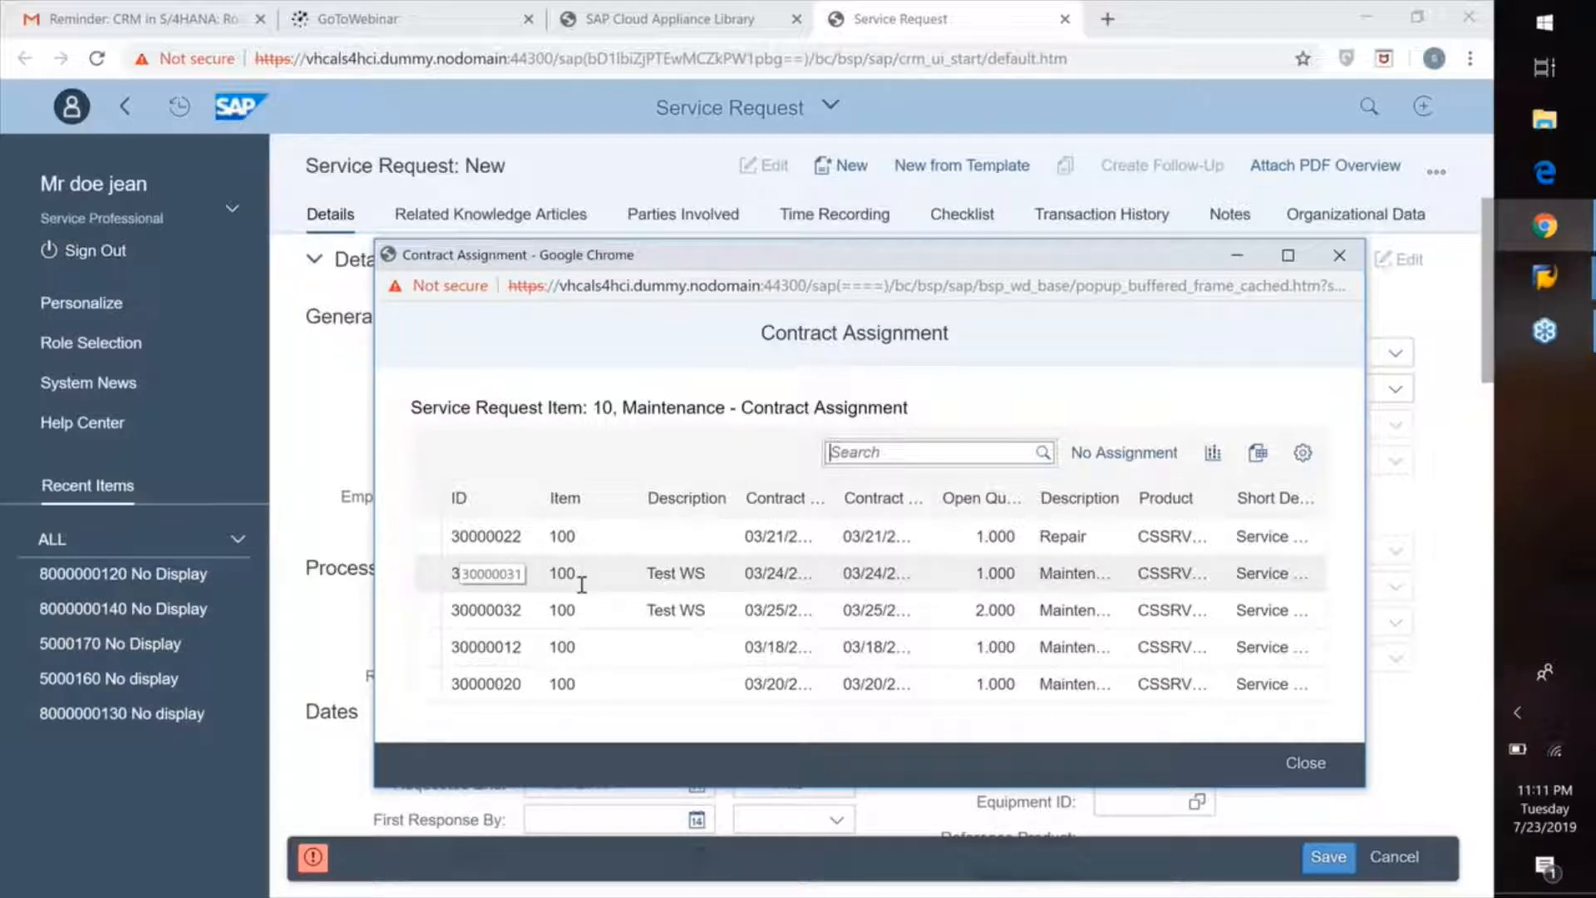
click(456, 574)
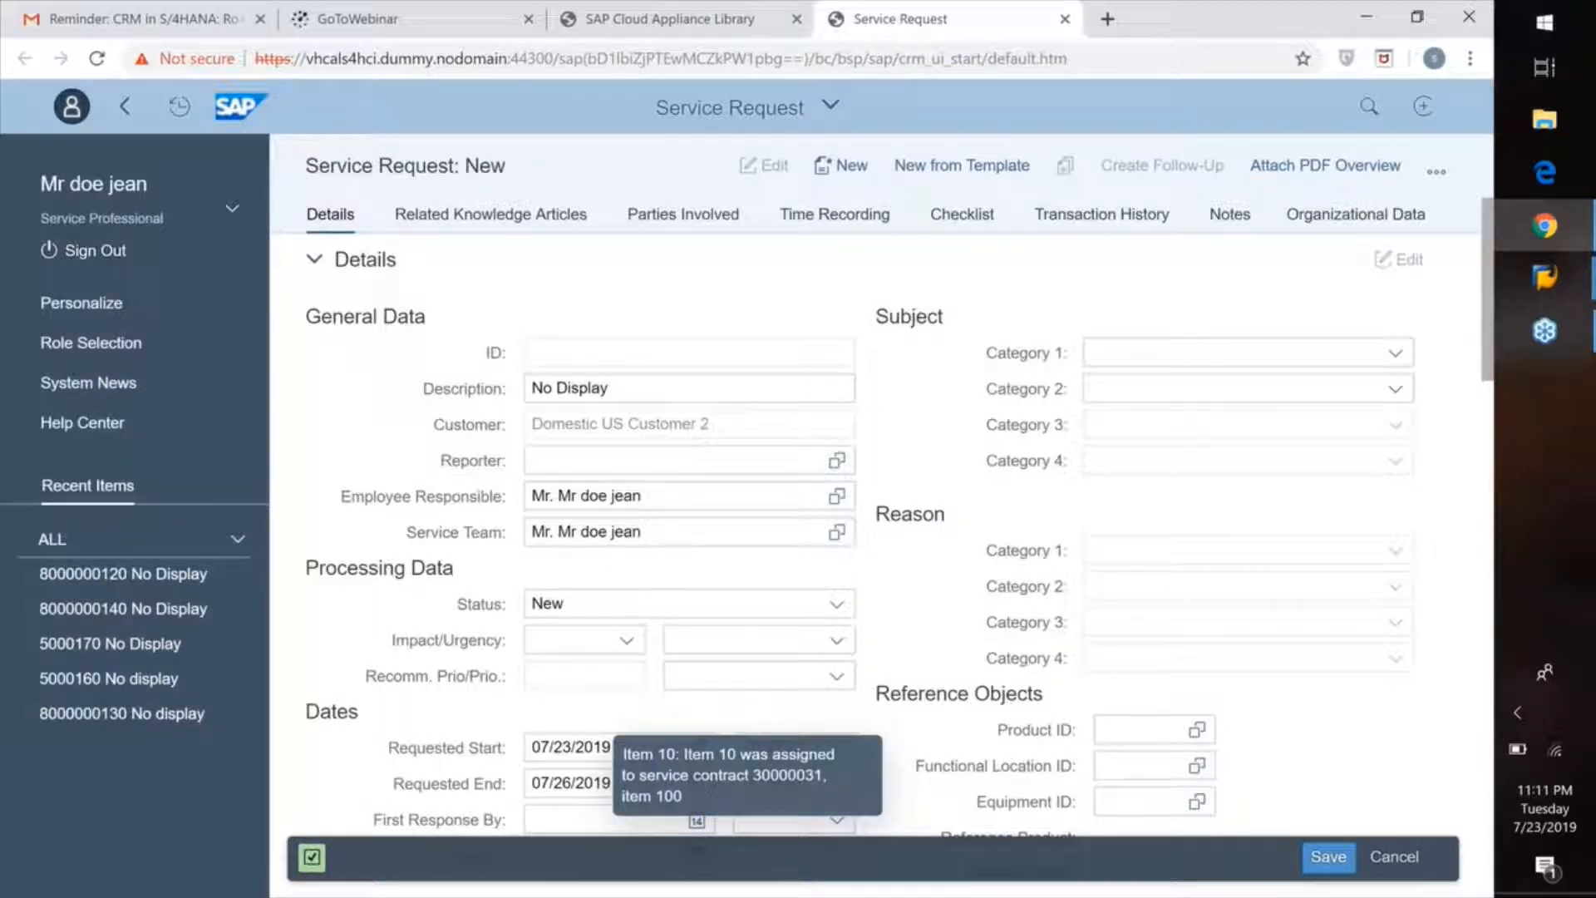
Set the request's subject Category 1 to Product and Category 2 to Onsite Support
click(1407, 366)
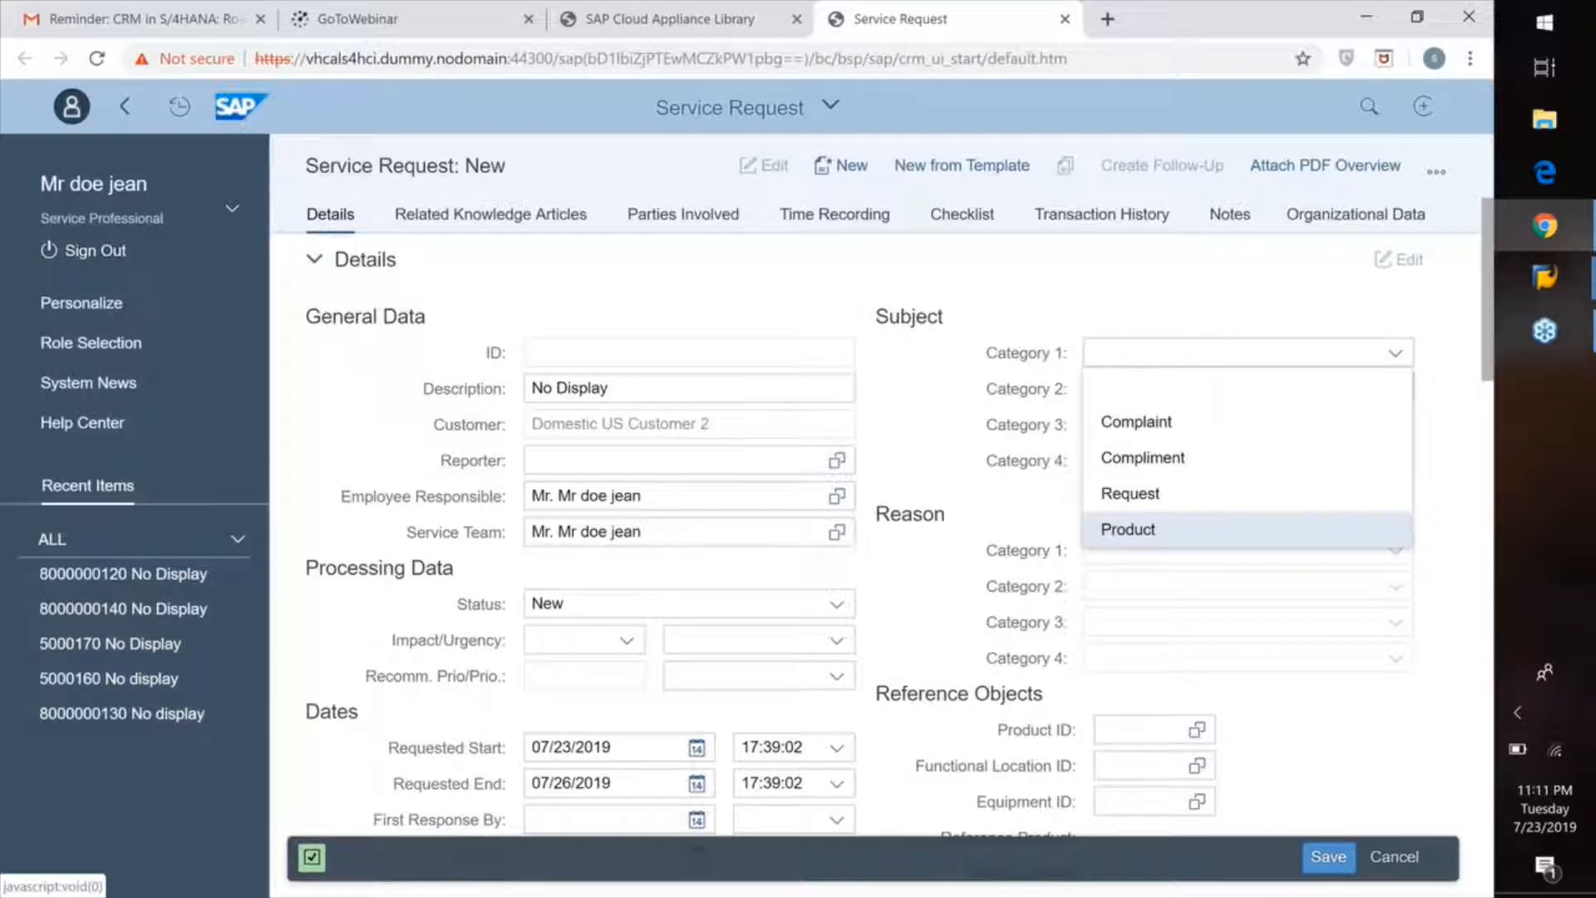
click(1127, 528)
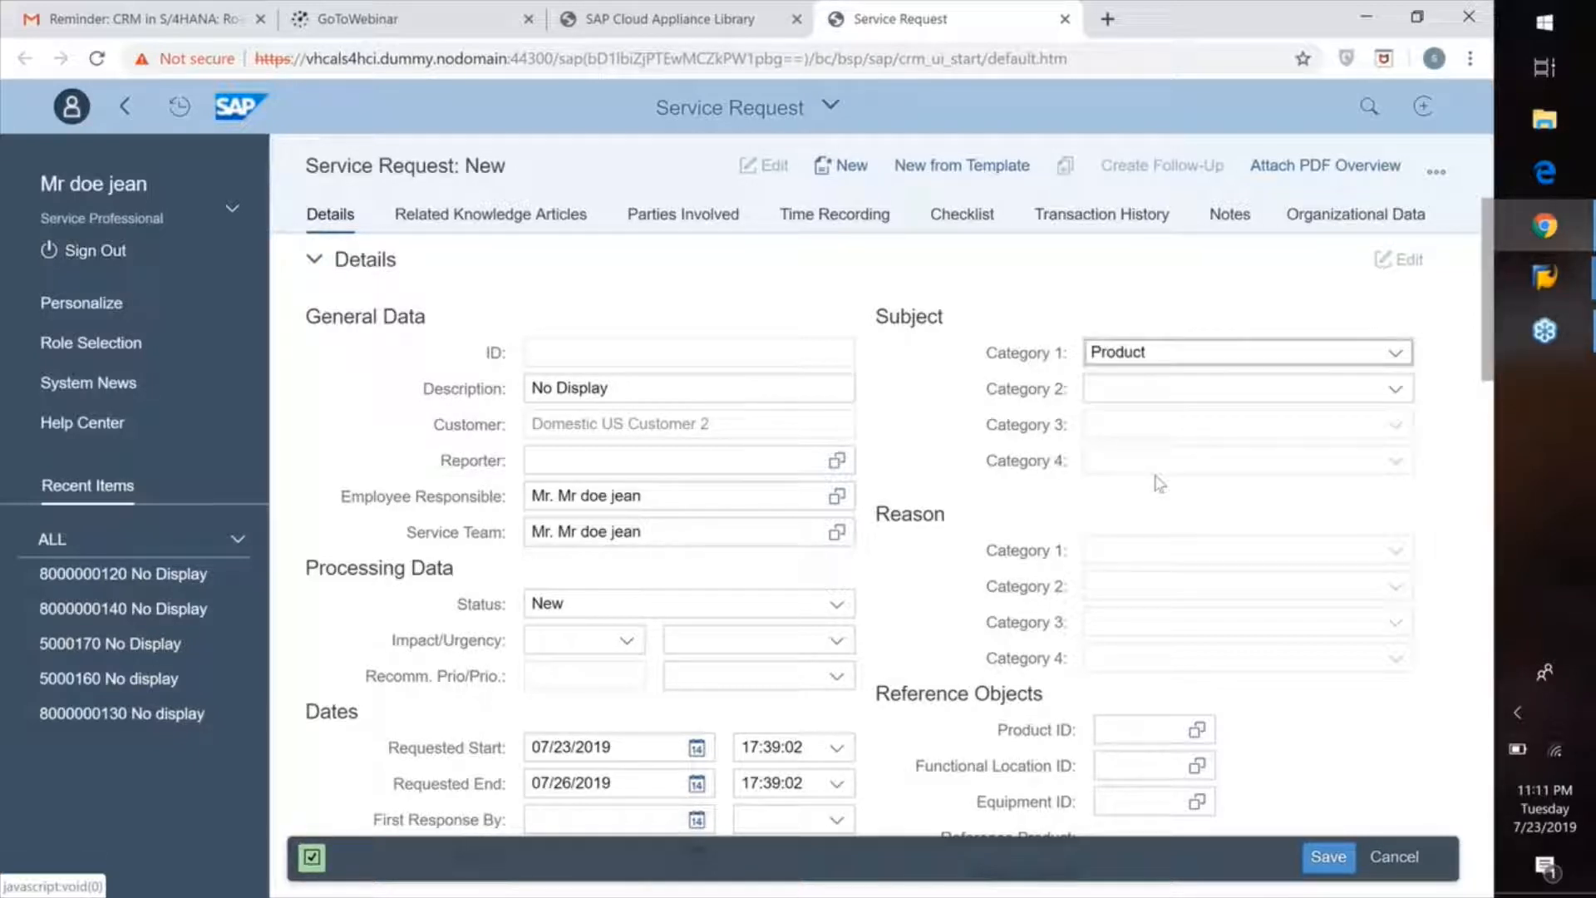
click(1397, 389)
click(1168, 495)
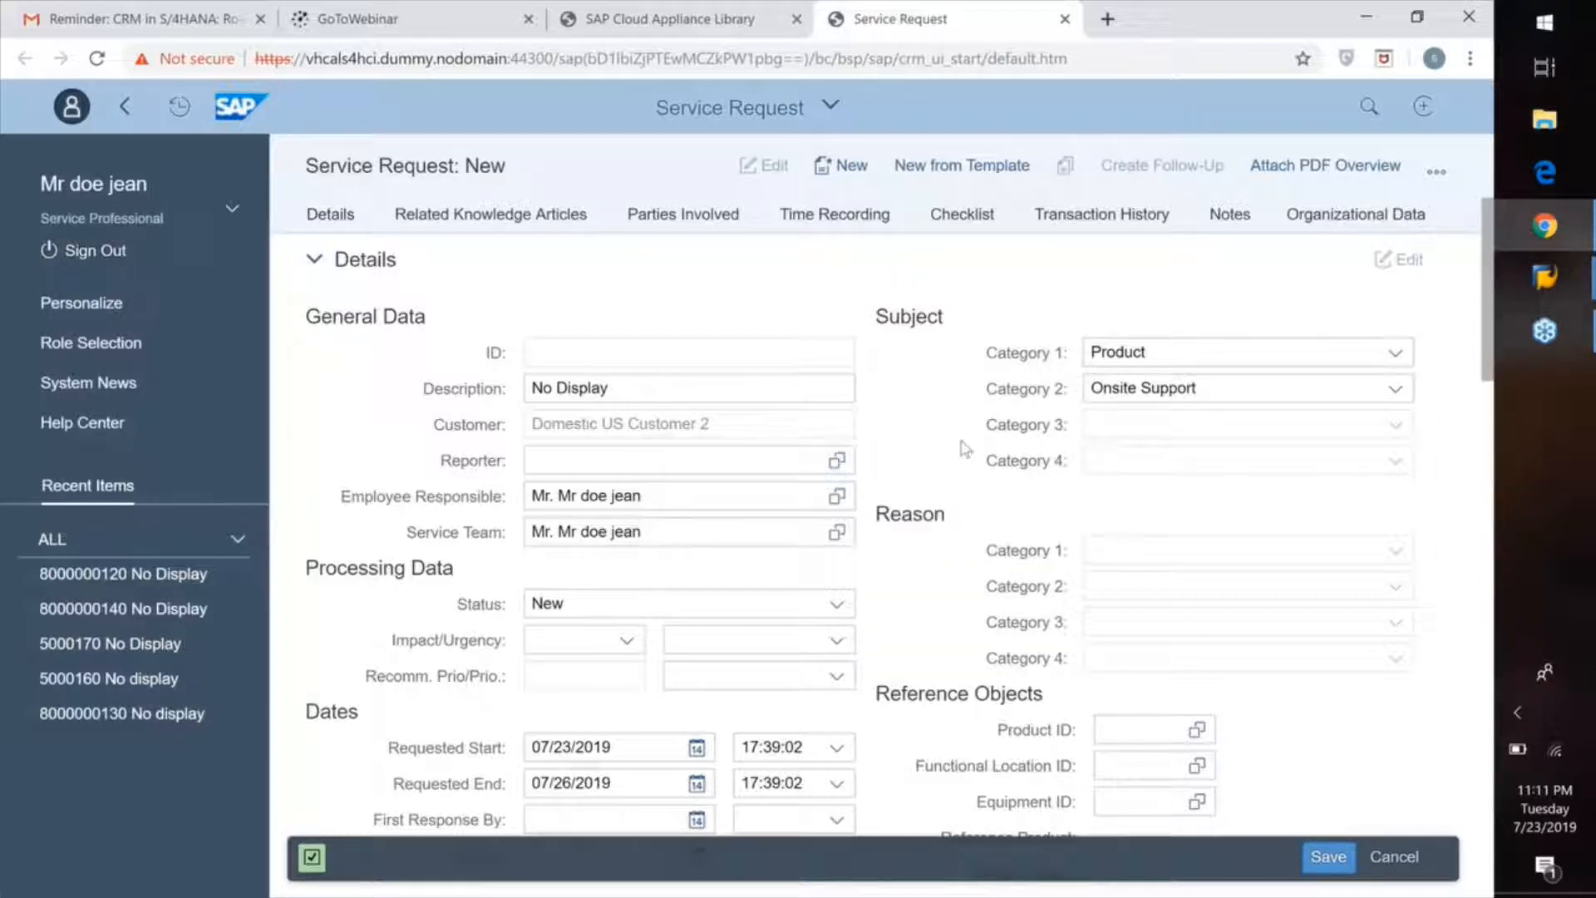
Assign equipment ID 10000001 as the service request's reference object
scroll(964, 449, down, 2)
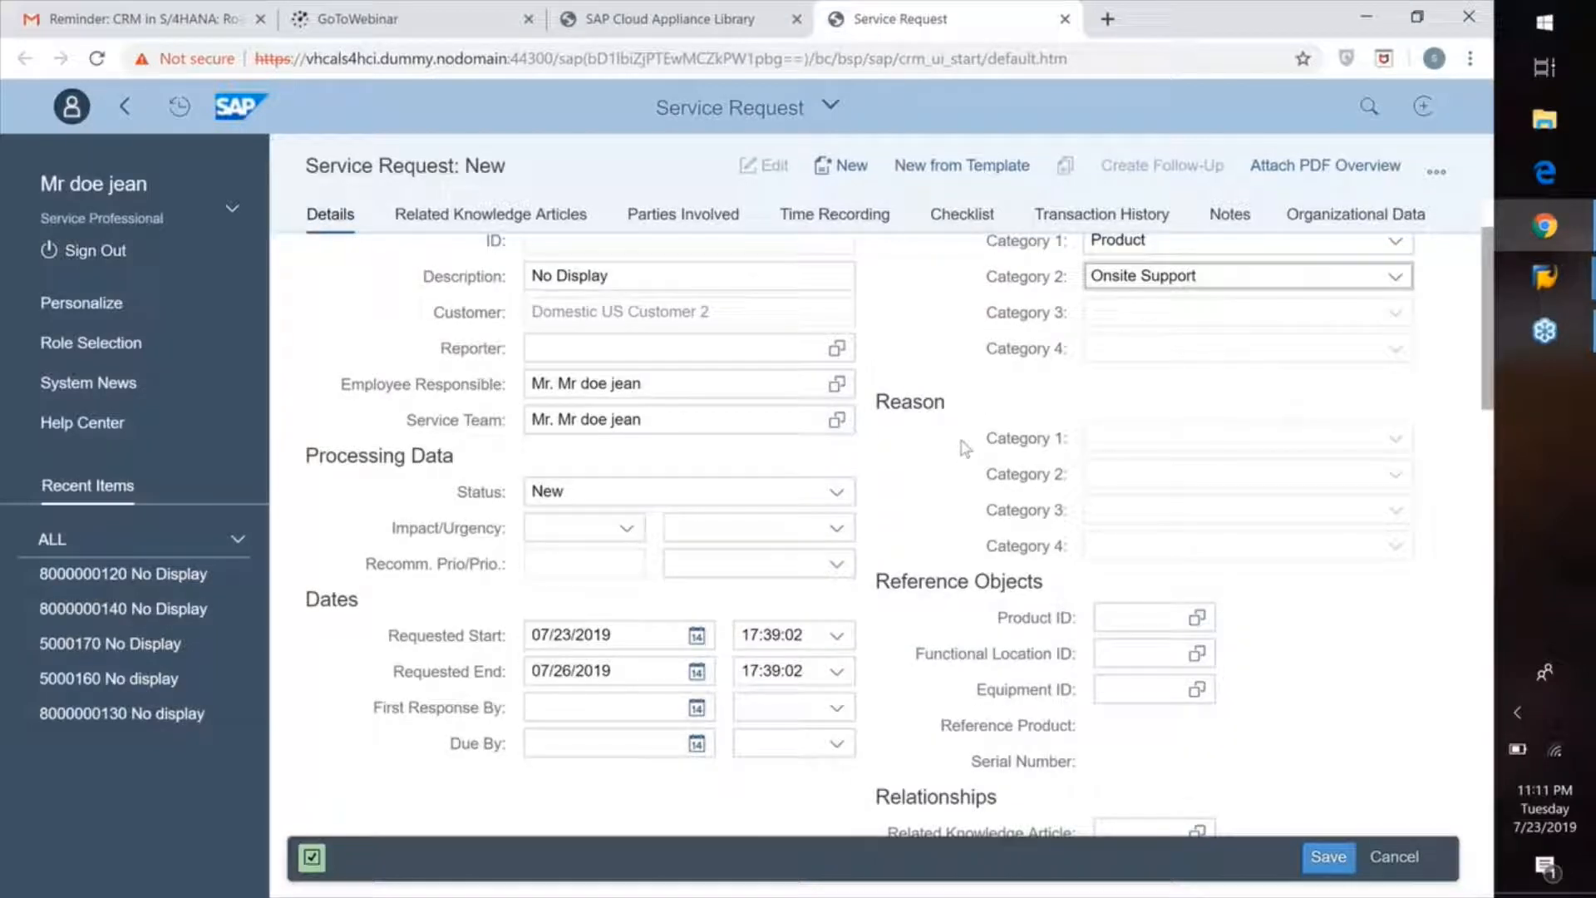
scroll(964, 448, down, 1)
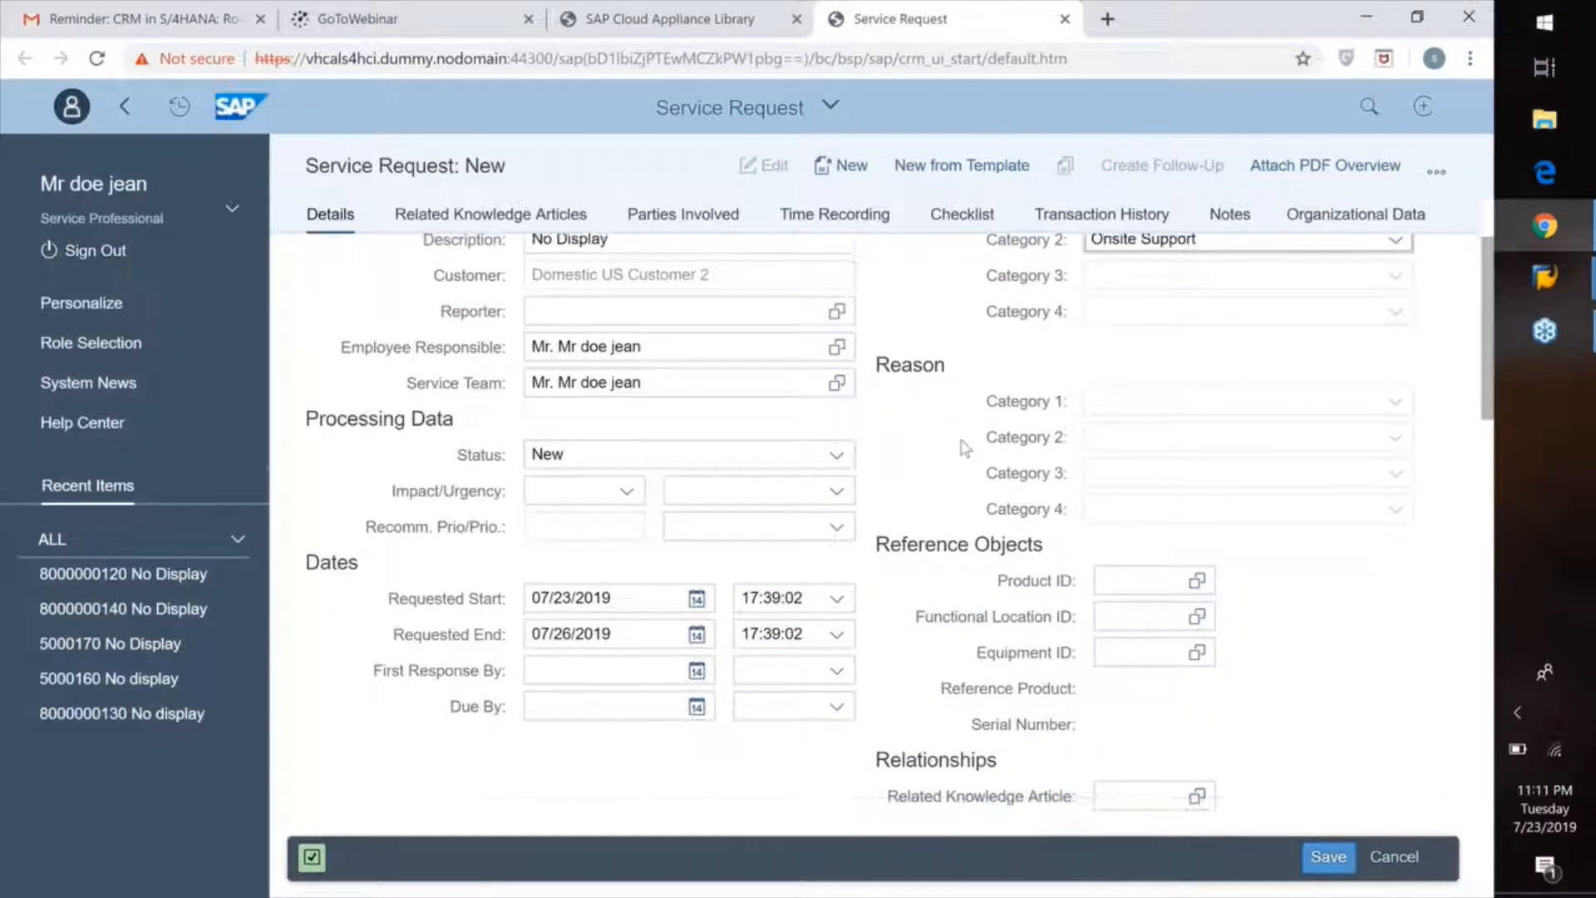
scroll(964, 449, down, 3)
scroll(964, 449, down, 1)
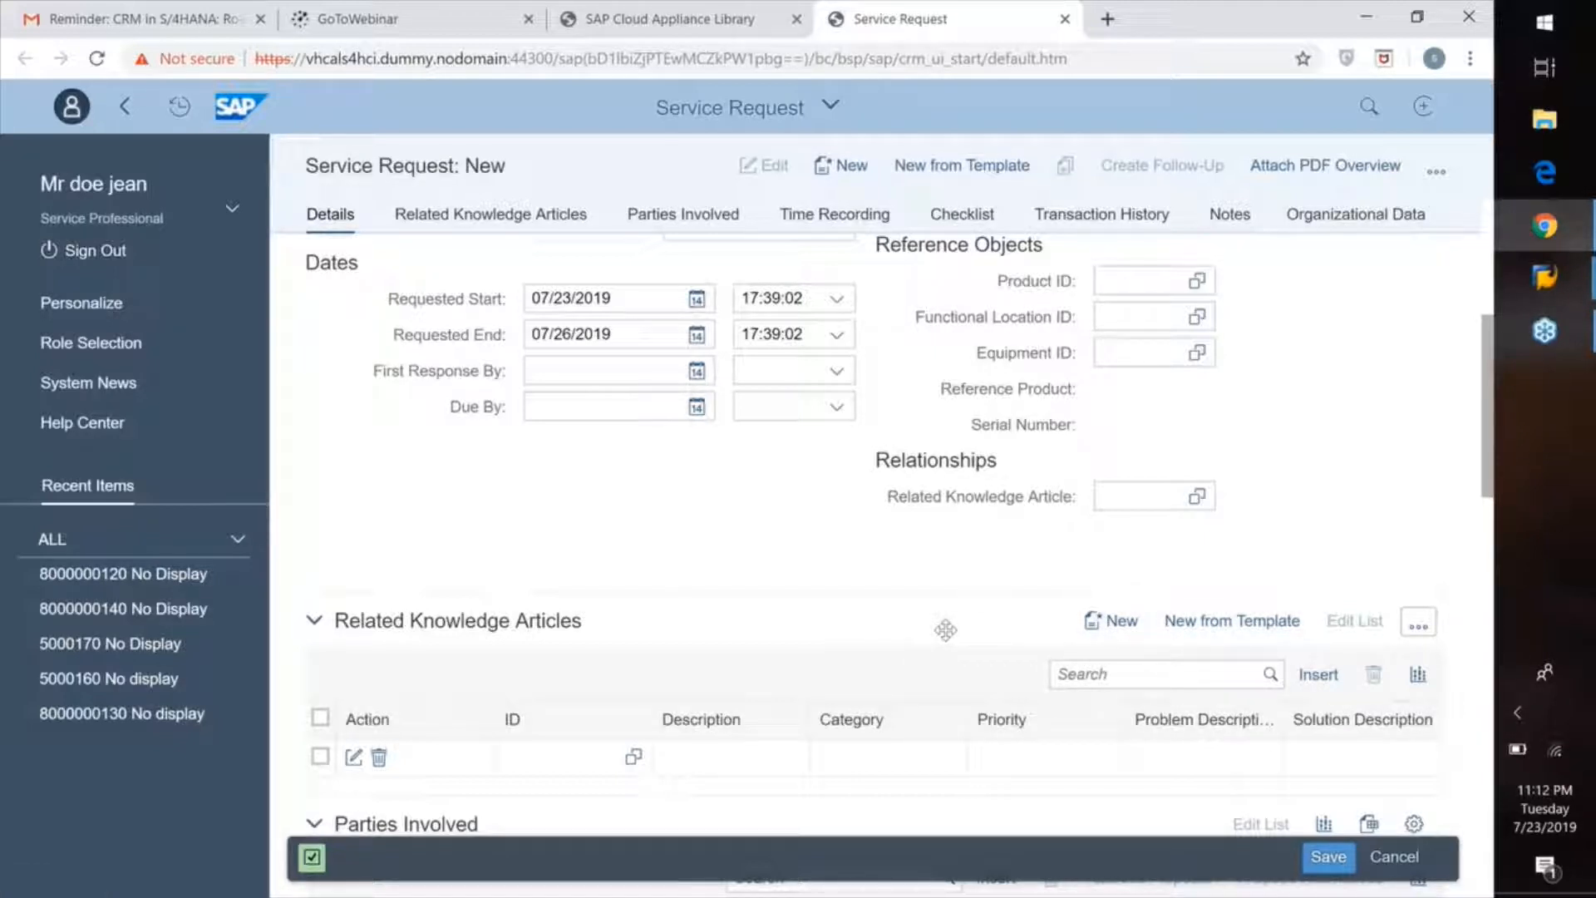
scroll(945, 630, up, 3)
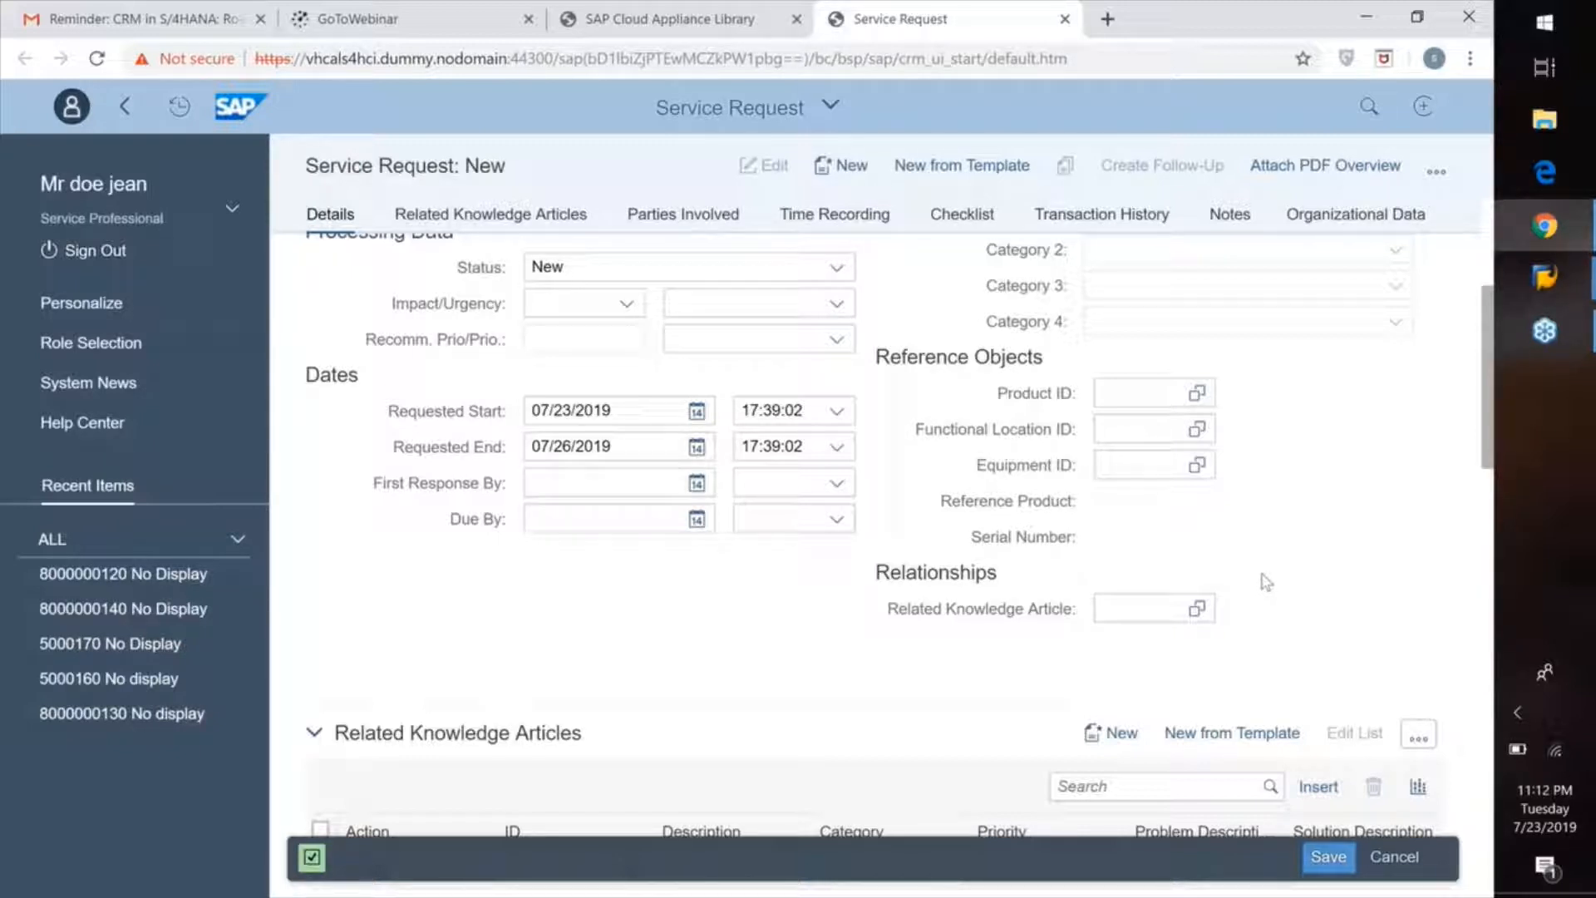
click(1154, 465)
text(1)
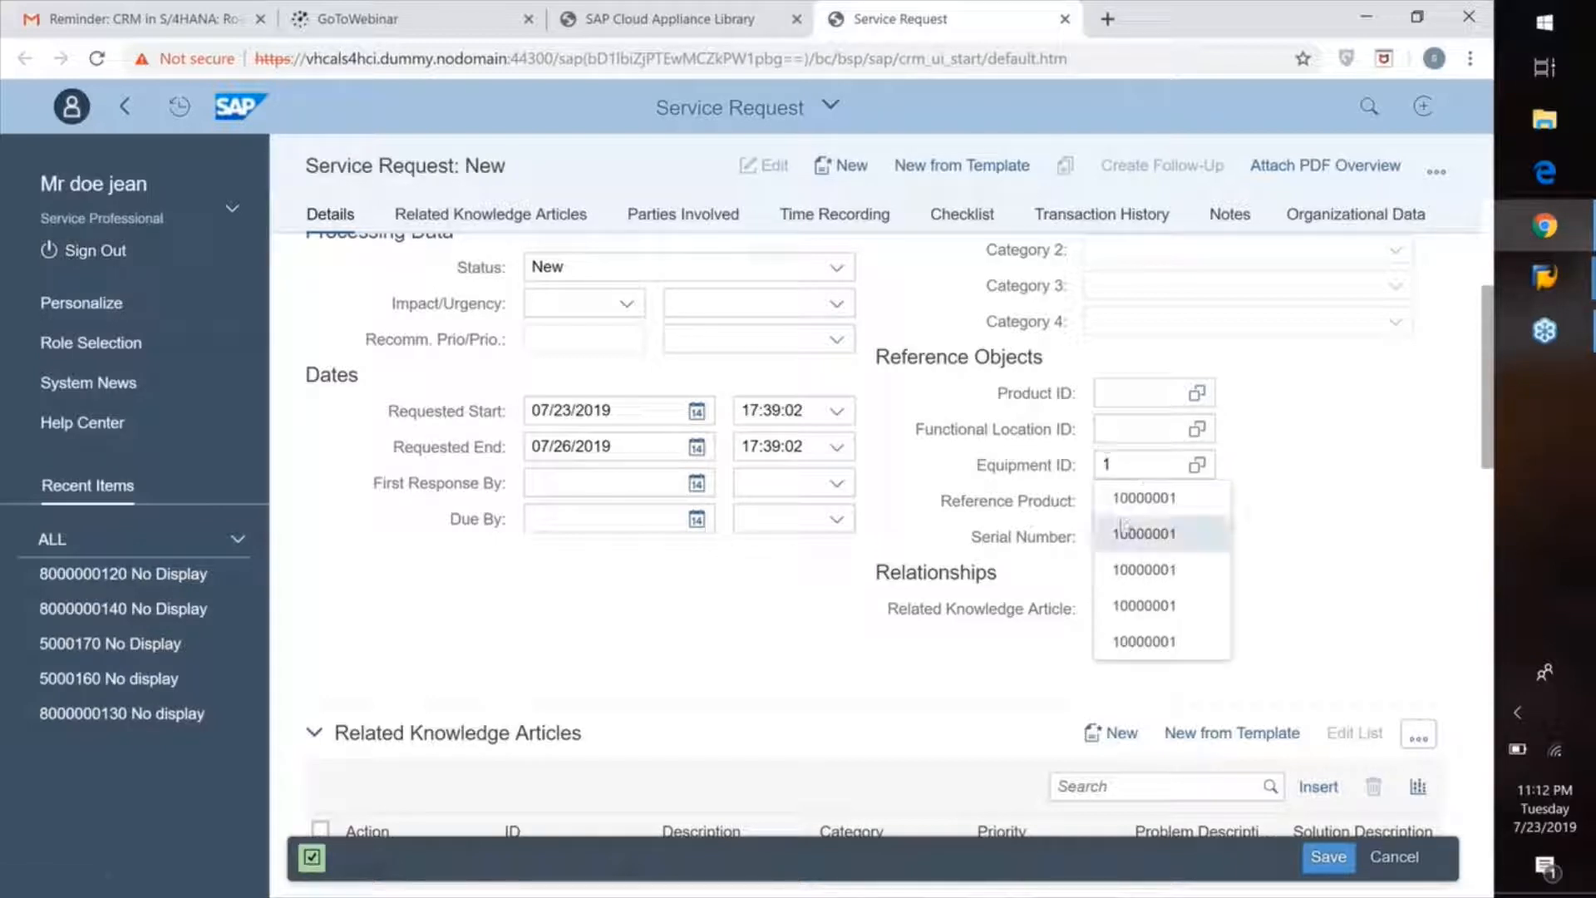
click(1125, 525)
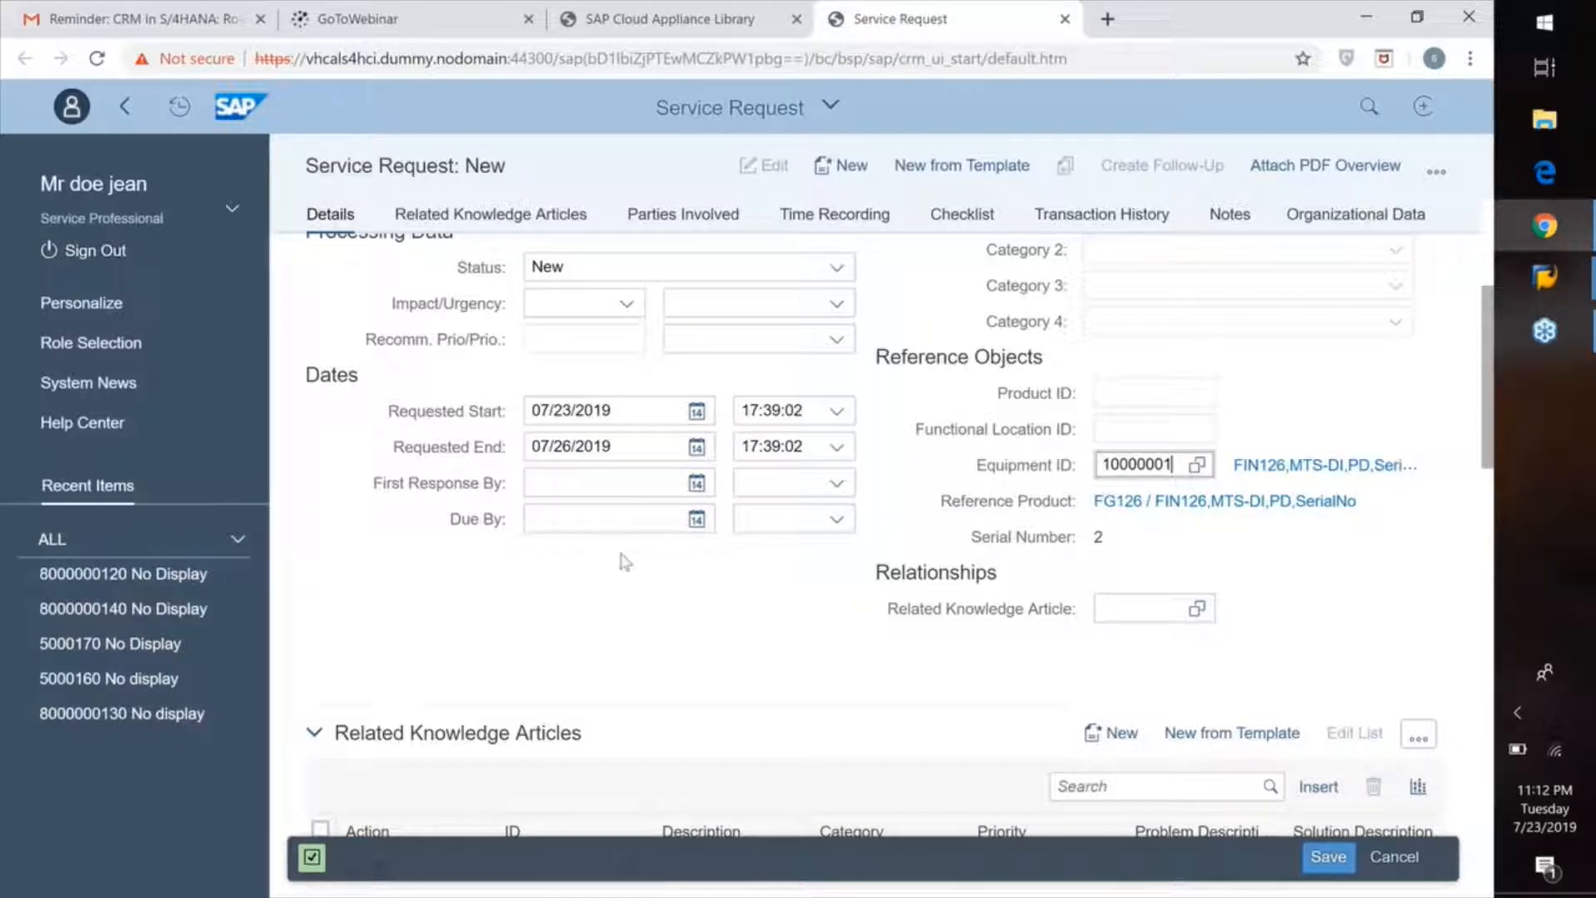
Review the request's response and due dates, involved parties, time recording, checklist and transaction history
scroll(625, 562, down, 1)
scroll(636, 504, up, 2)
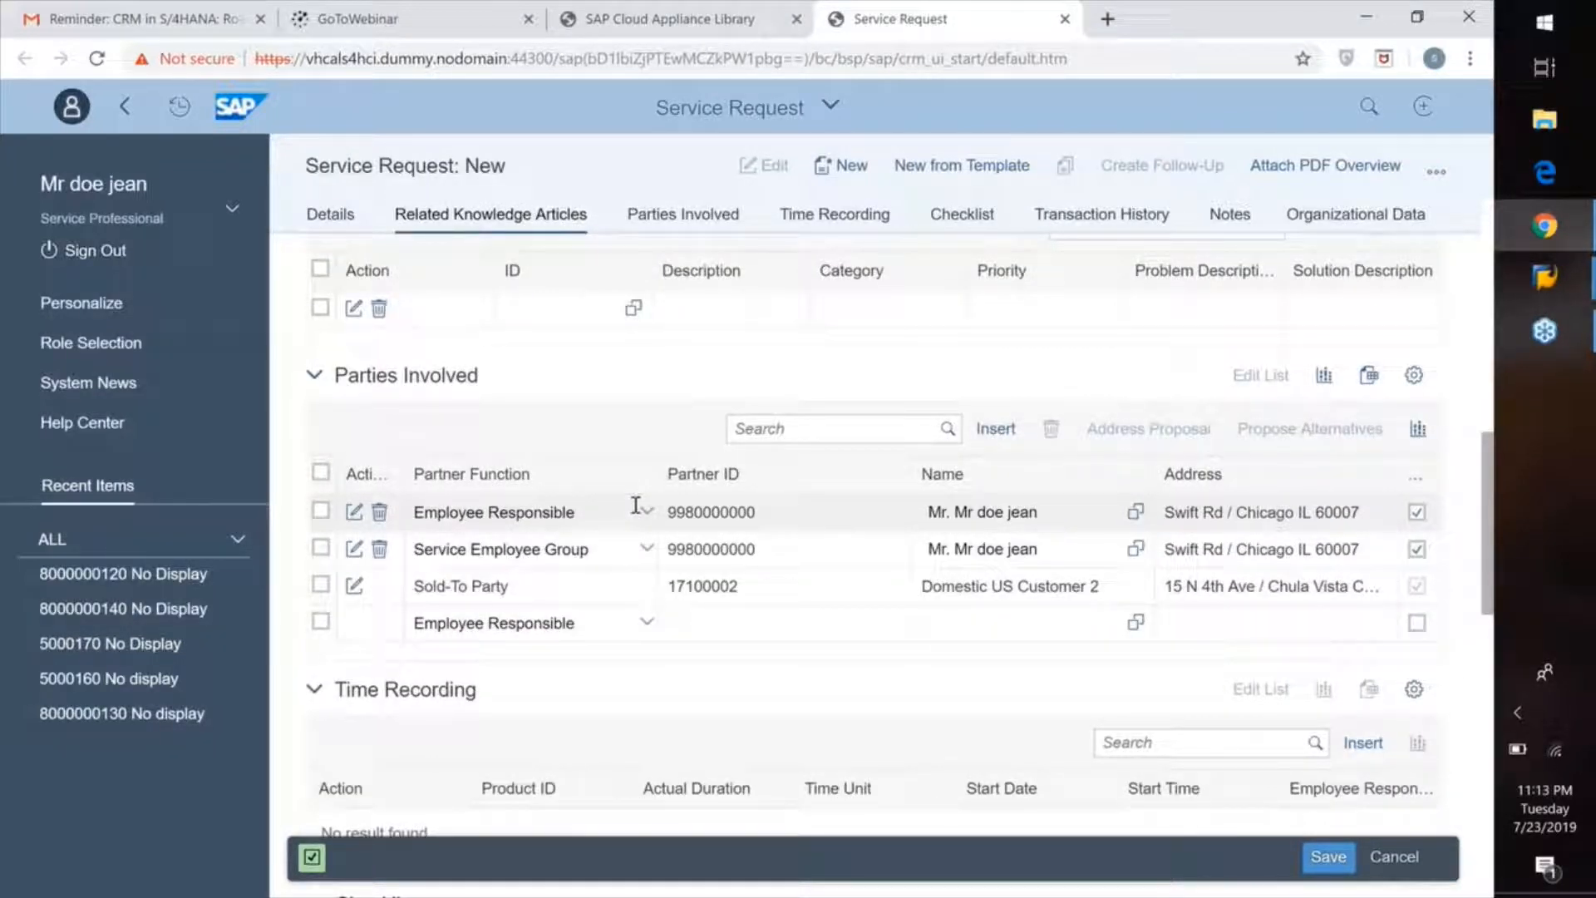
scroll(641, 341, up, 4)
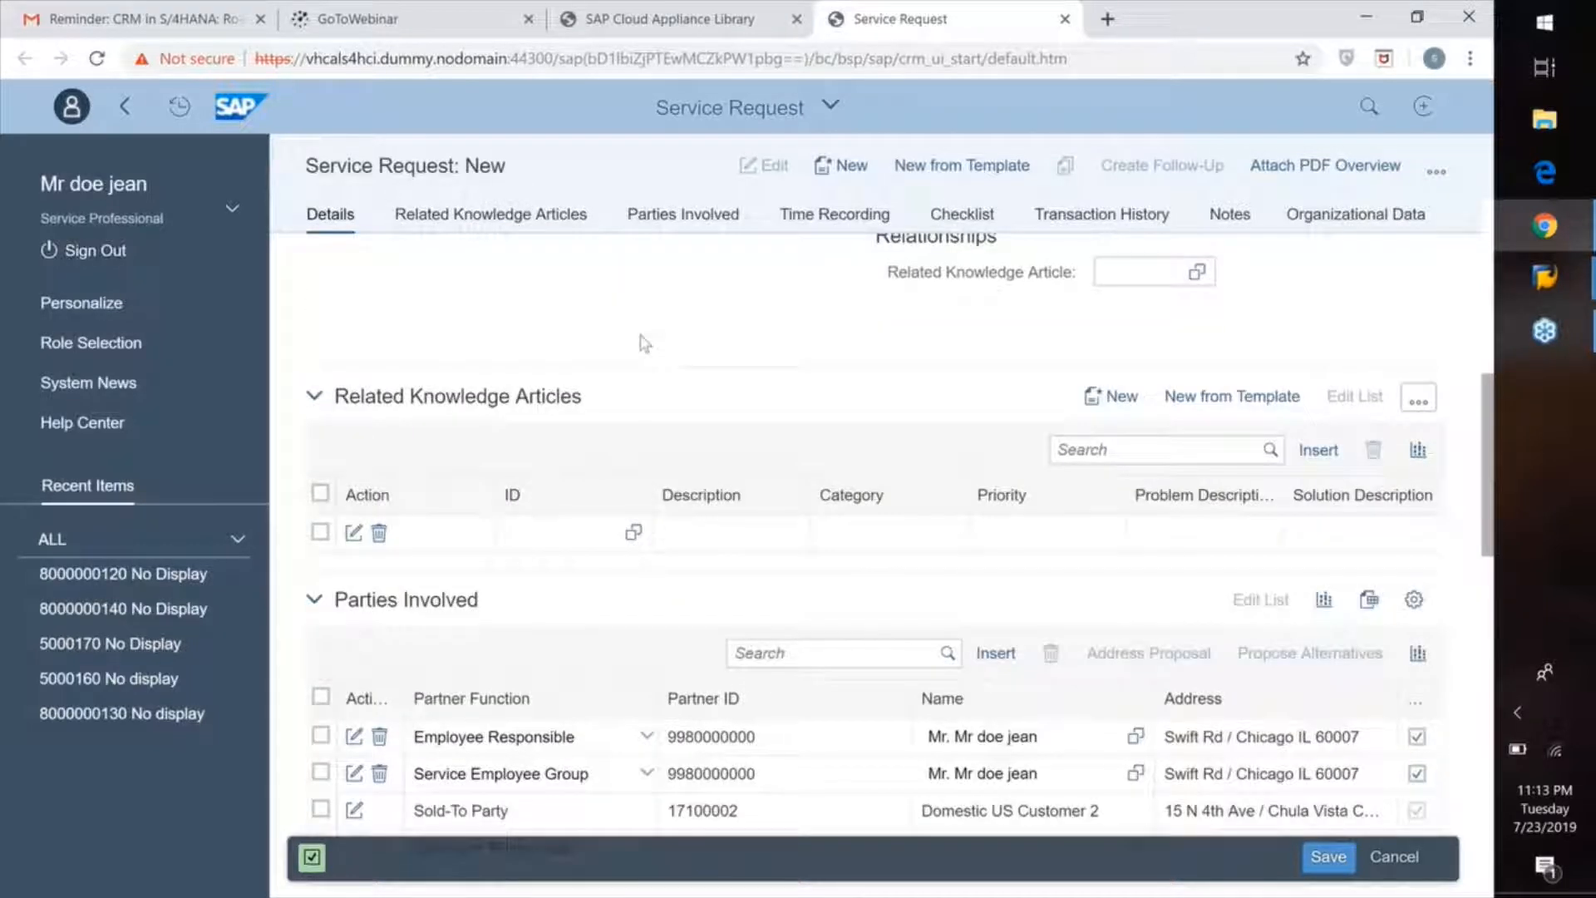
scroll(641, 341, up, 4)
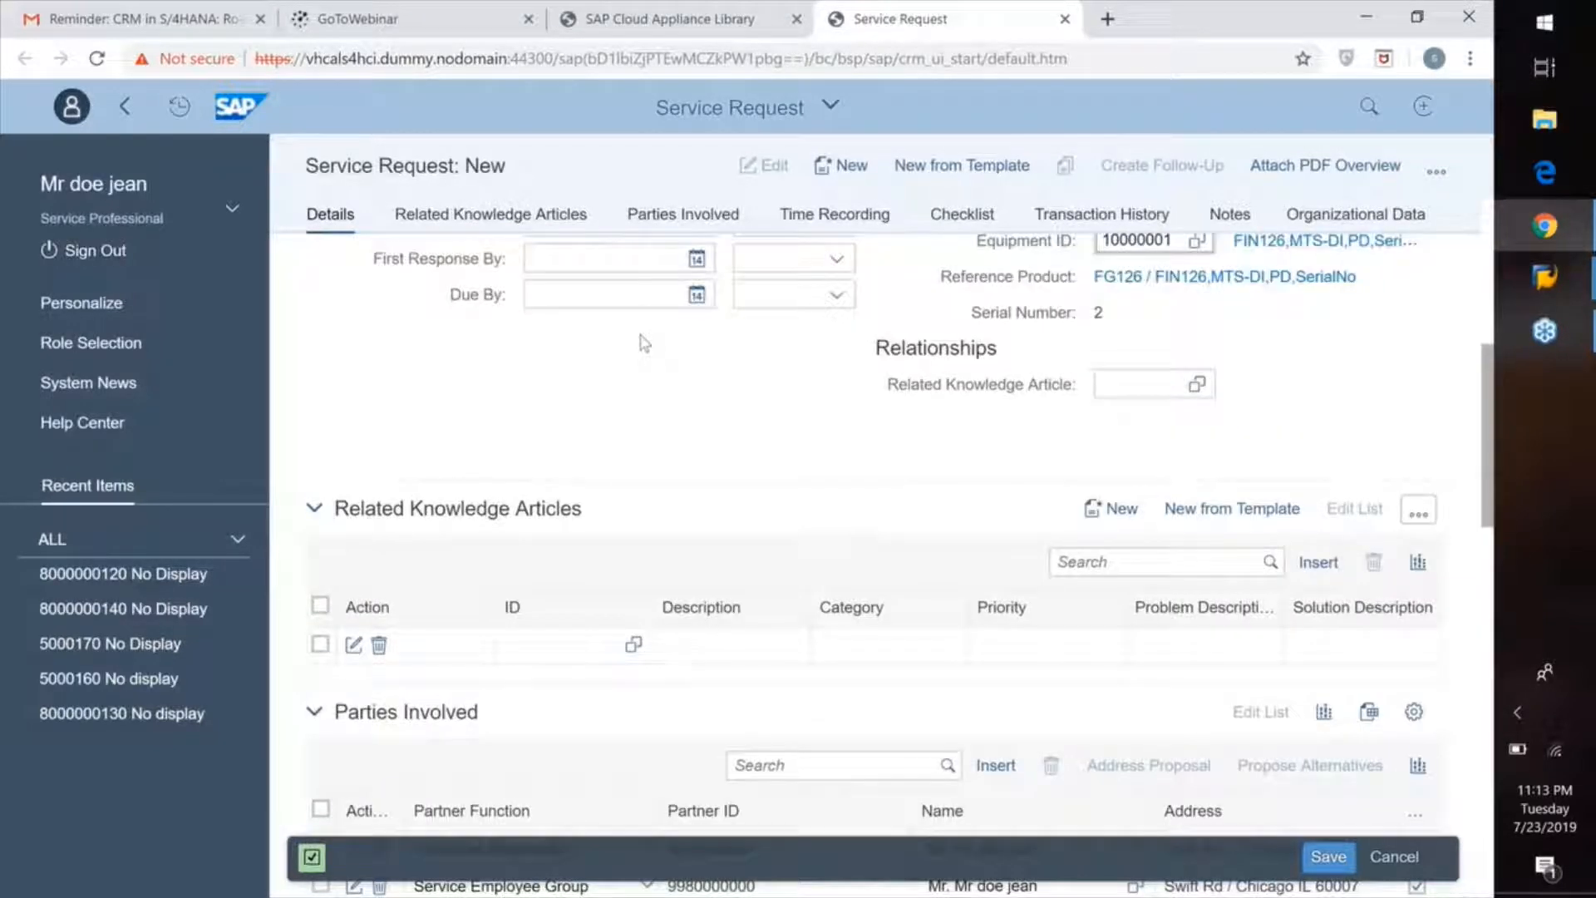
click(542, 370)
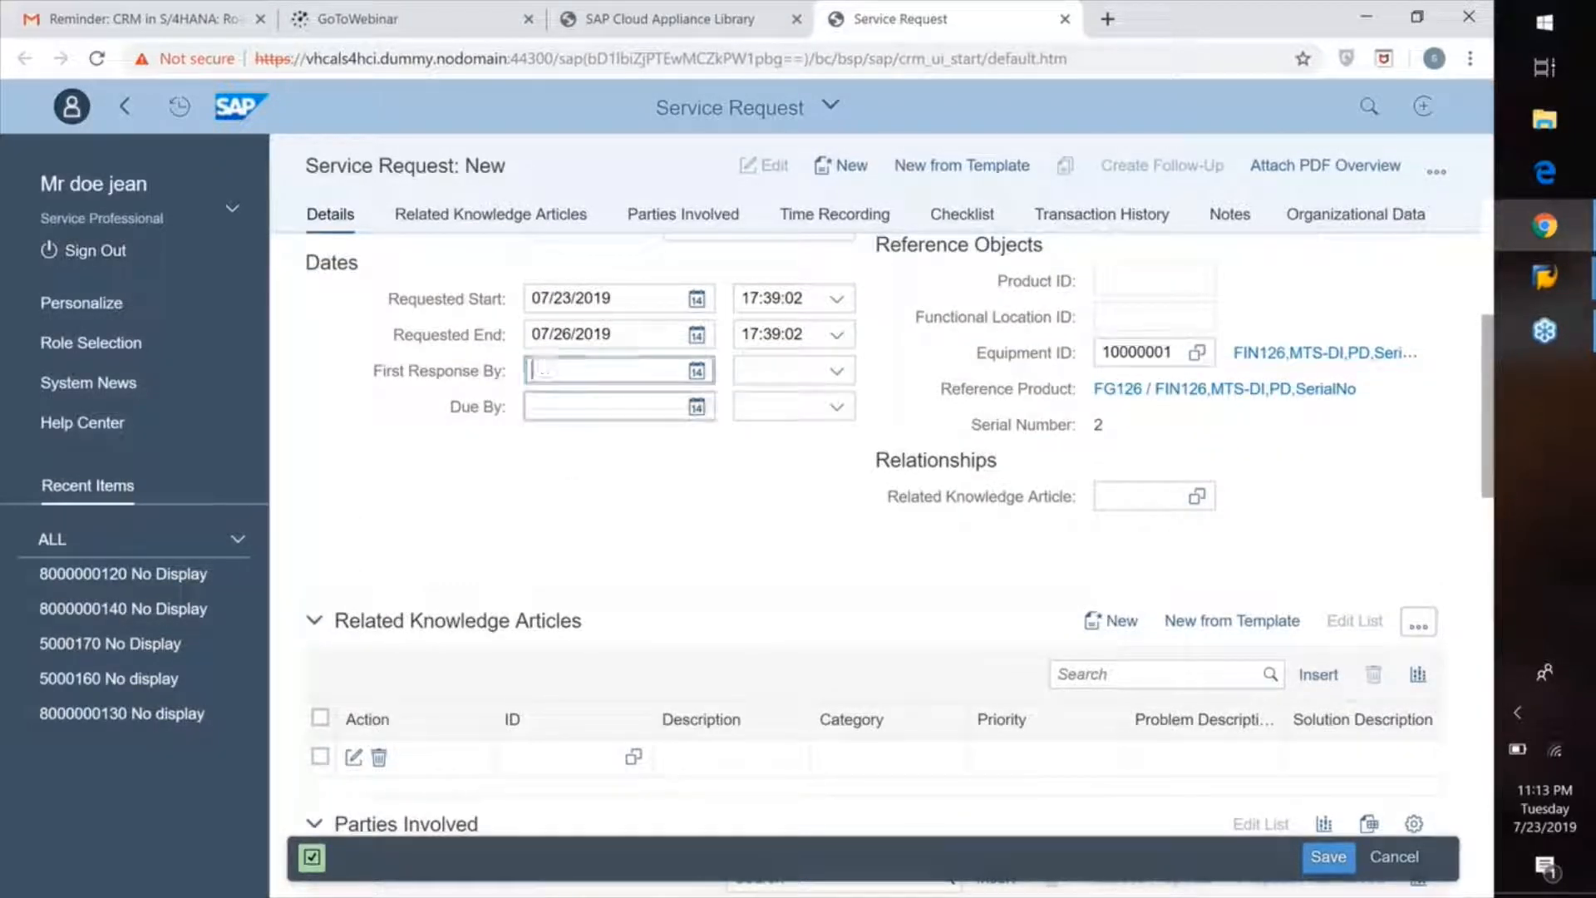
click(536, 406)
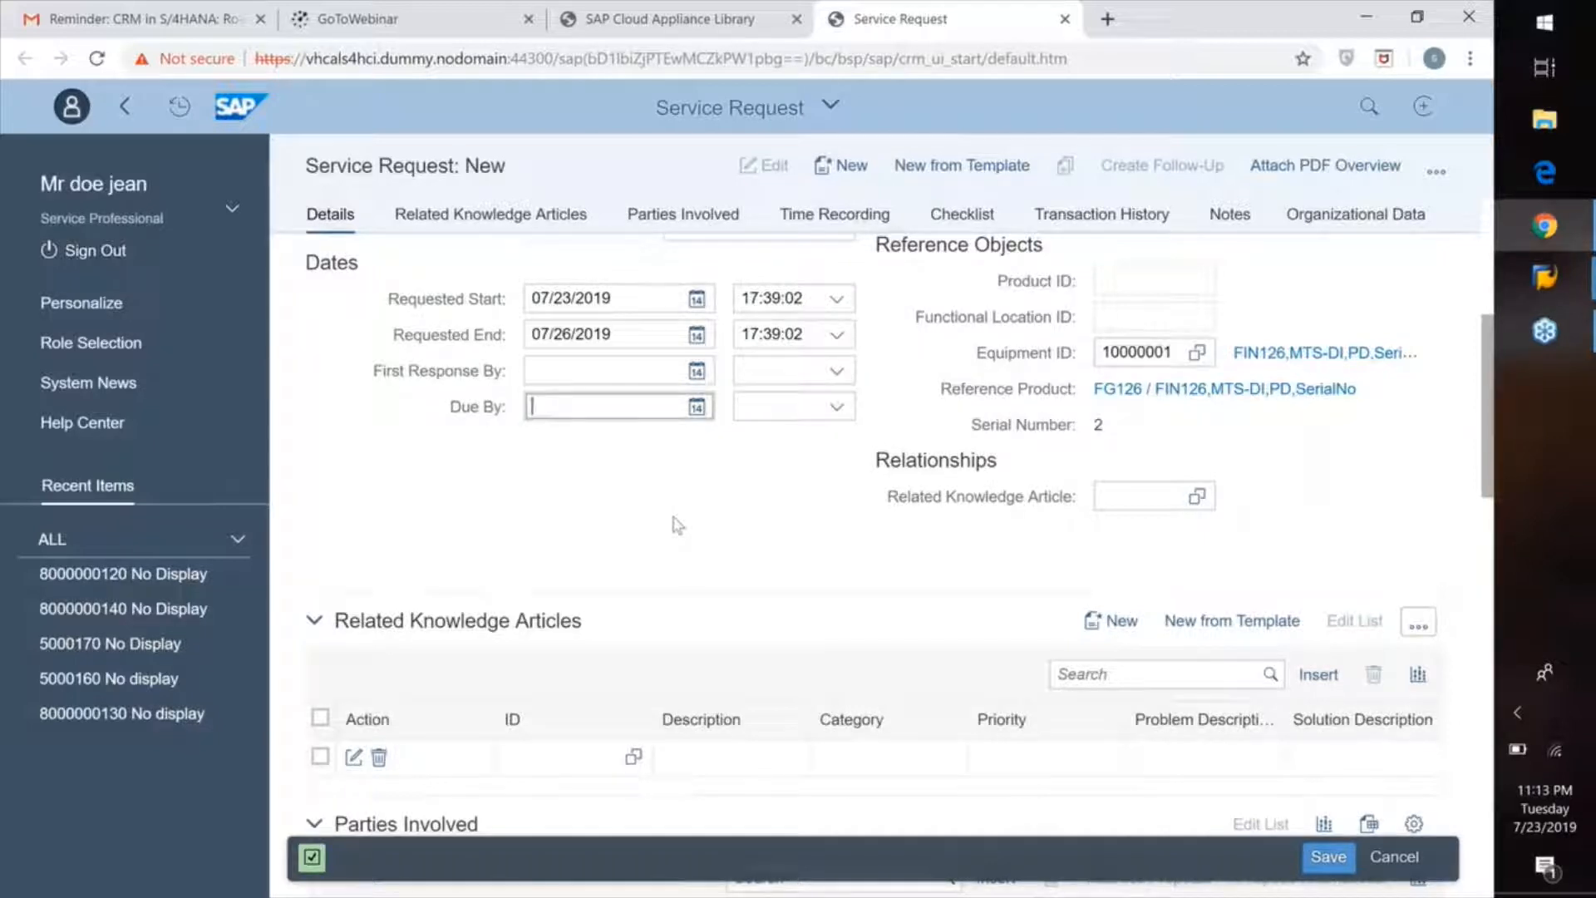
scroll(673, 524, down, 5)
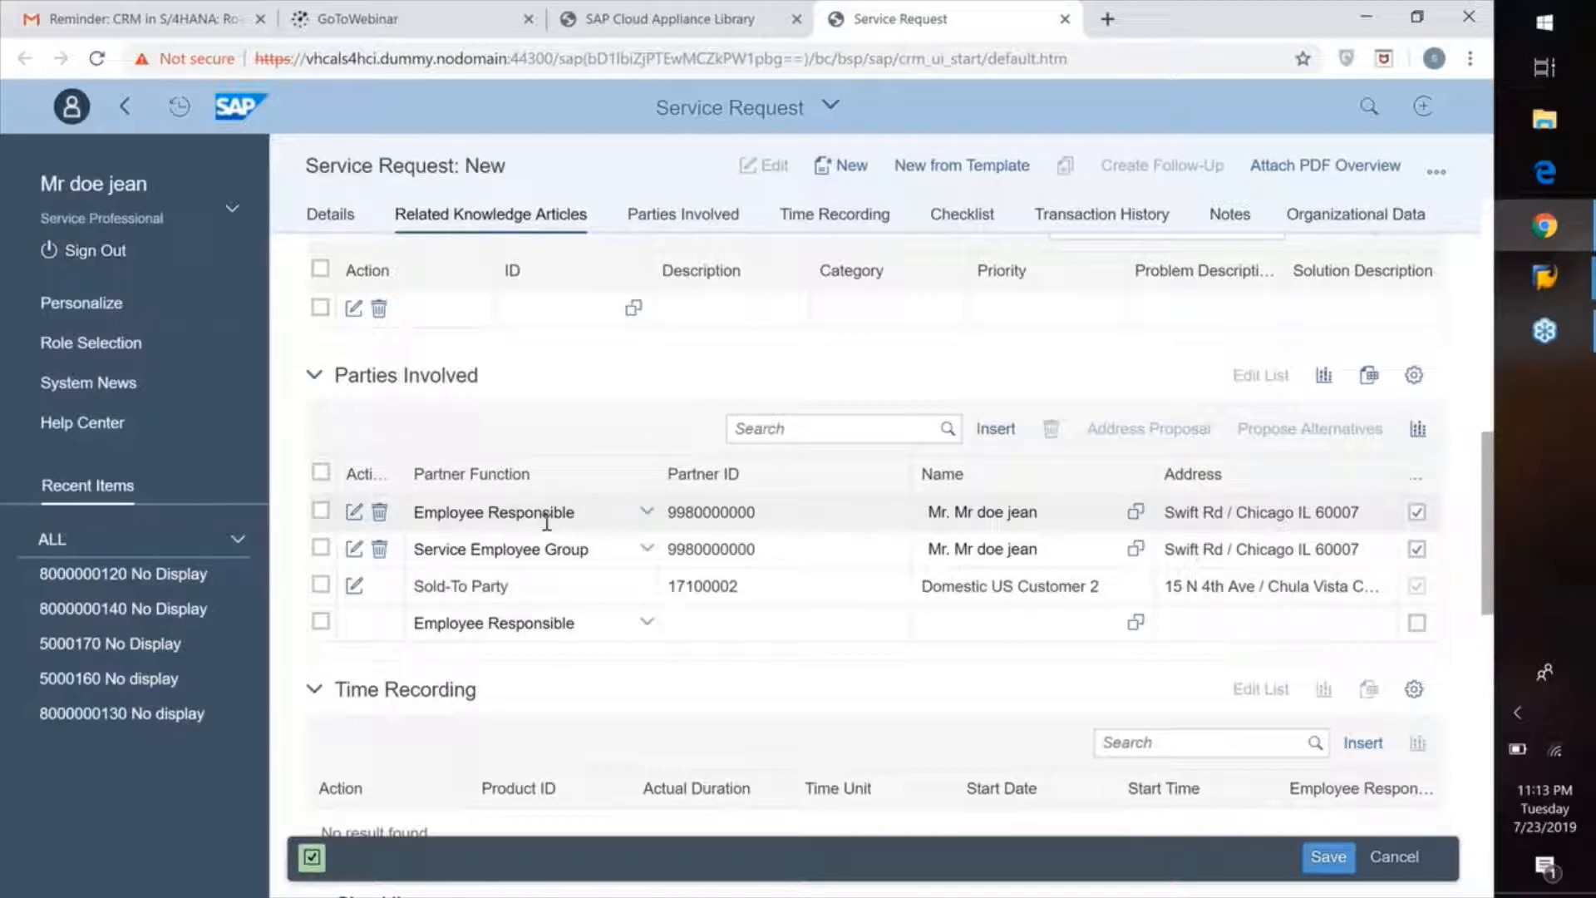
scroll(474, 587, down, 2)
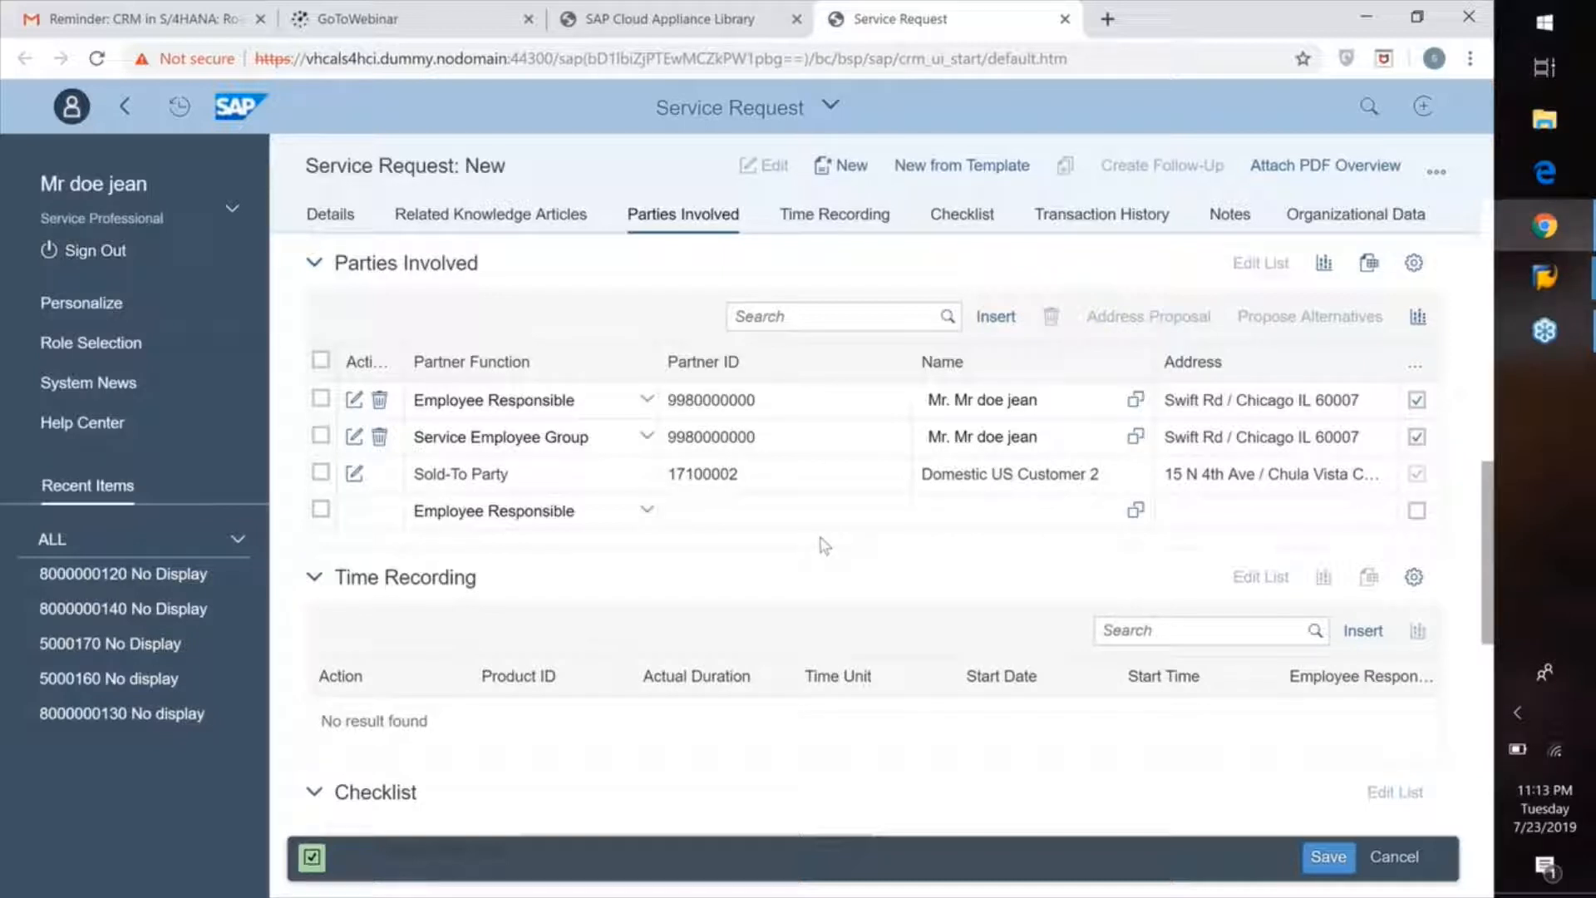
middle_click(775, 566)
scroll(775, 567, down, 2)
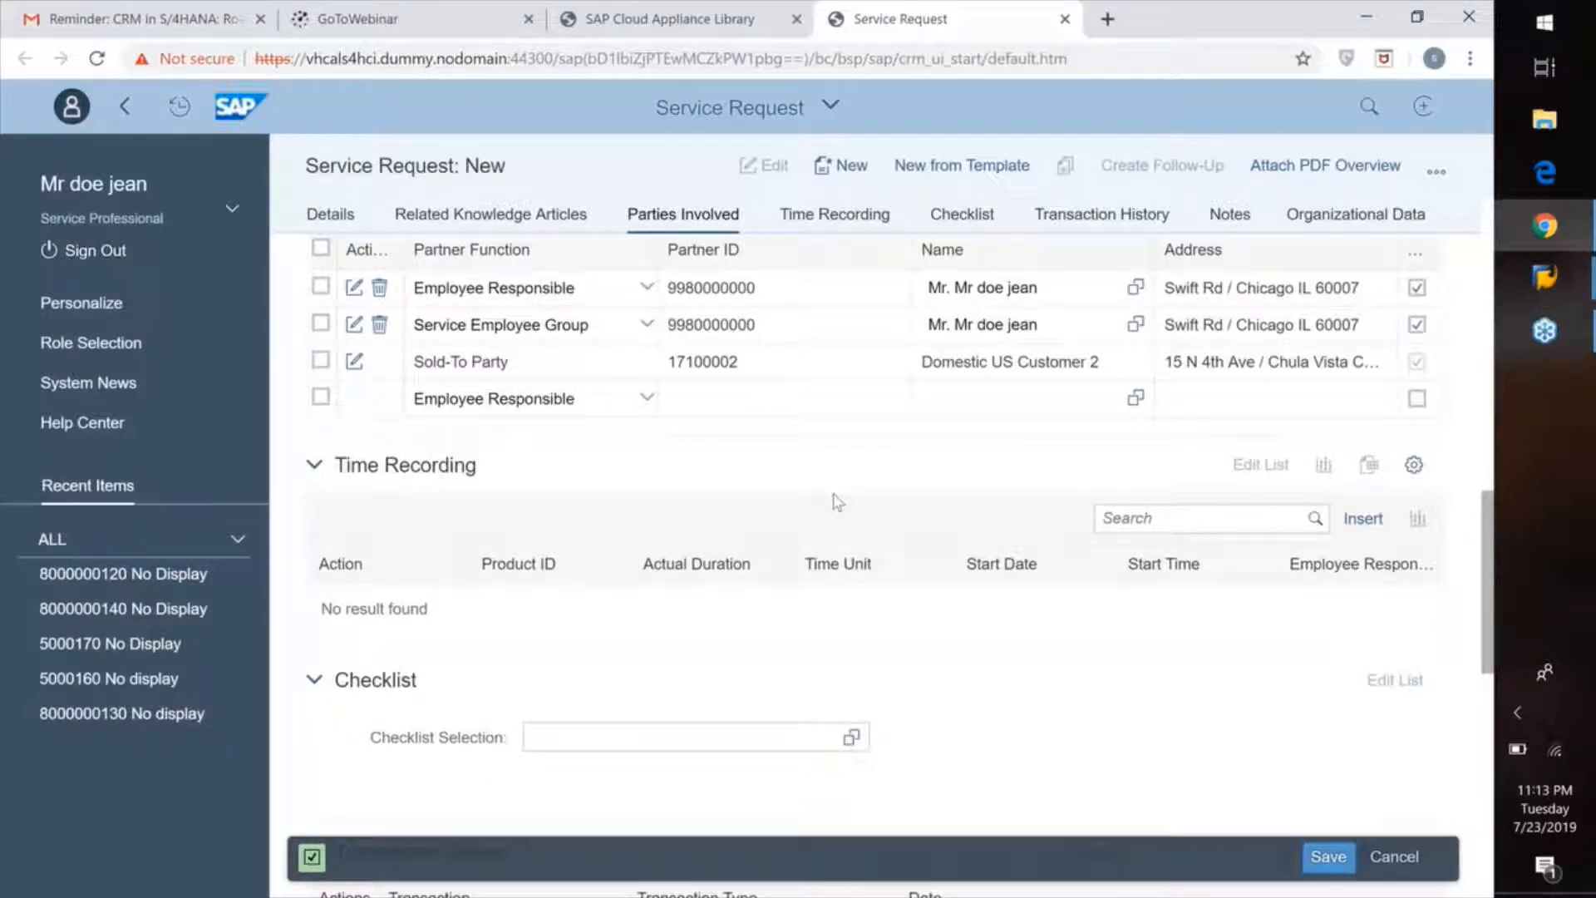
middle_click(732, 687)
scroll(732, 688, down, 3)
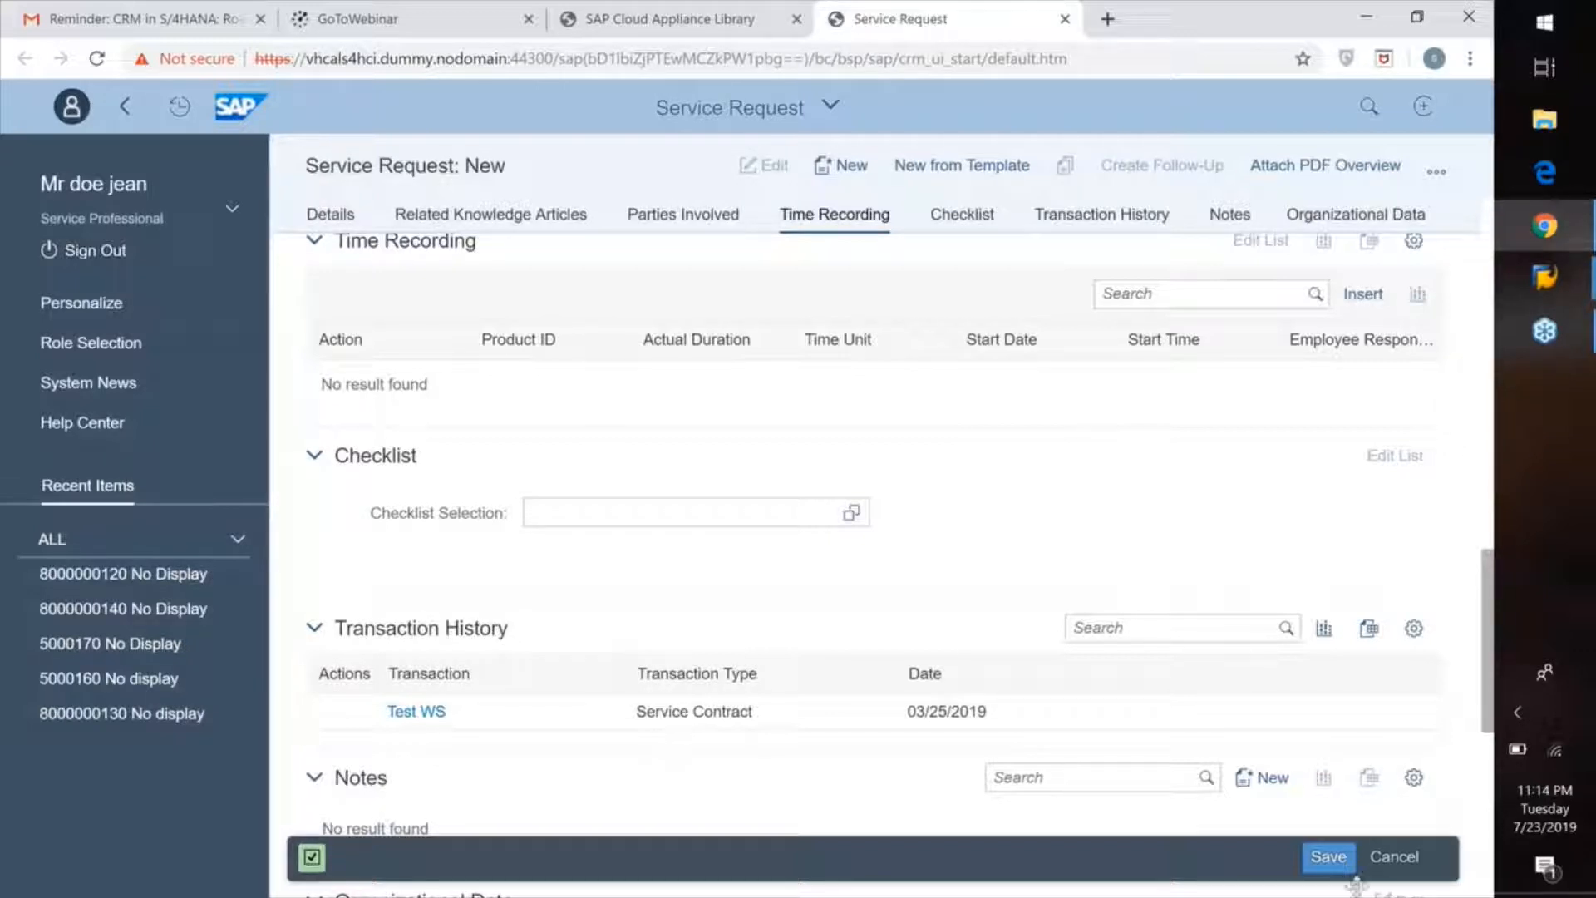
Save the service request and create a follow-up Service Order from it that includes the Maintenance item 10
click(1334, 864)
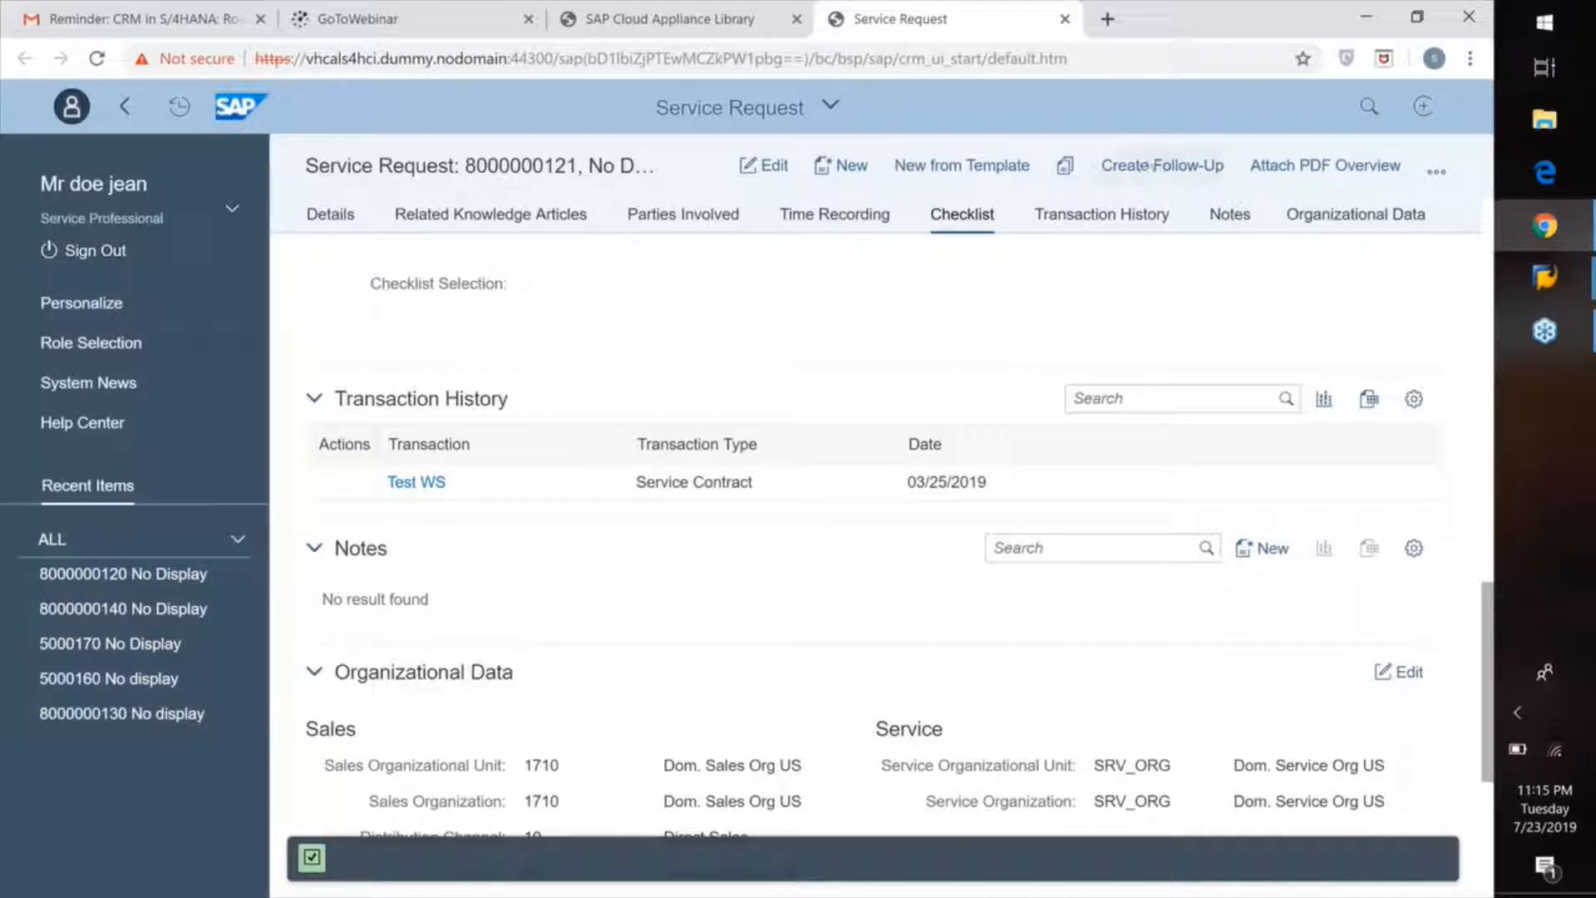
click(1151, 168)
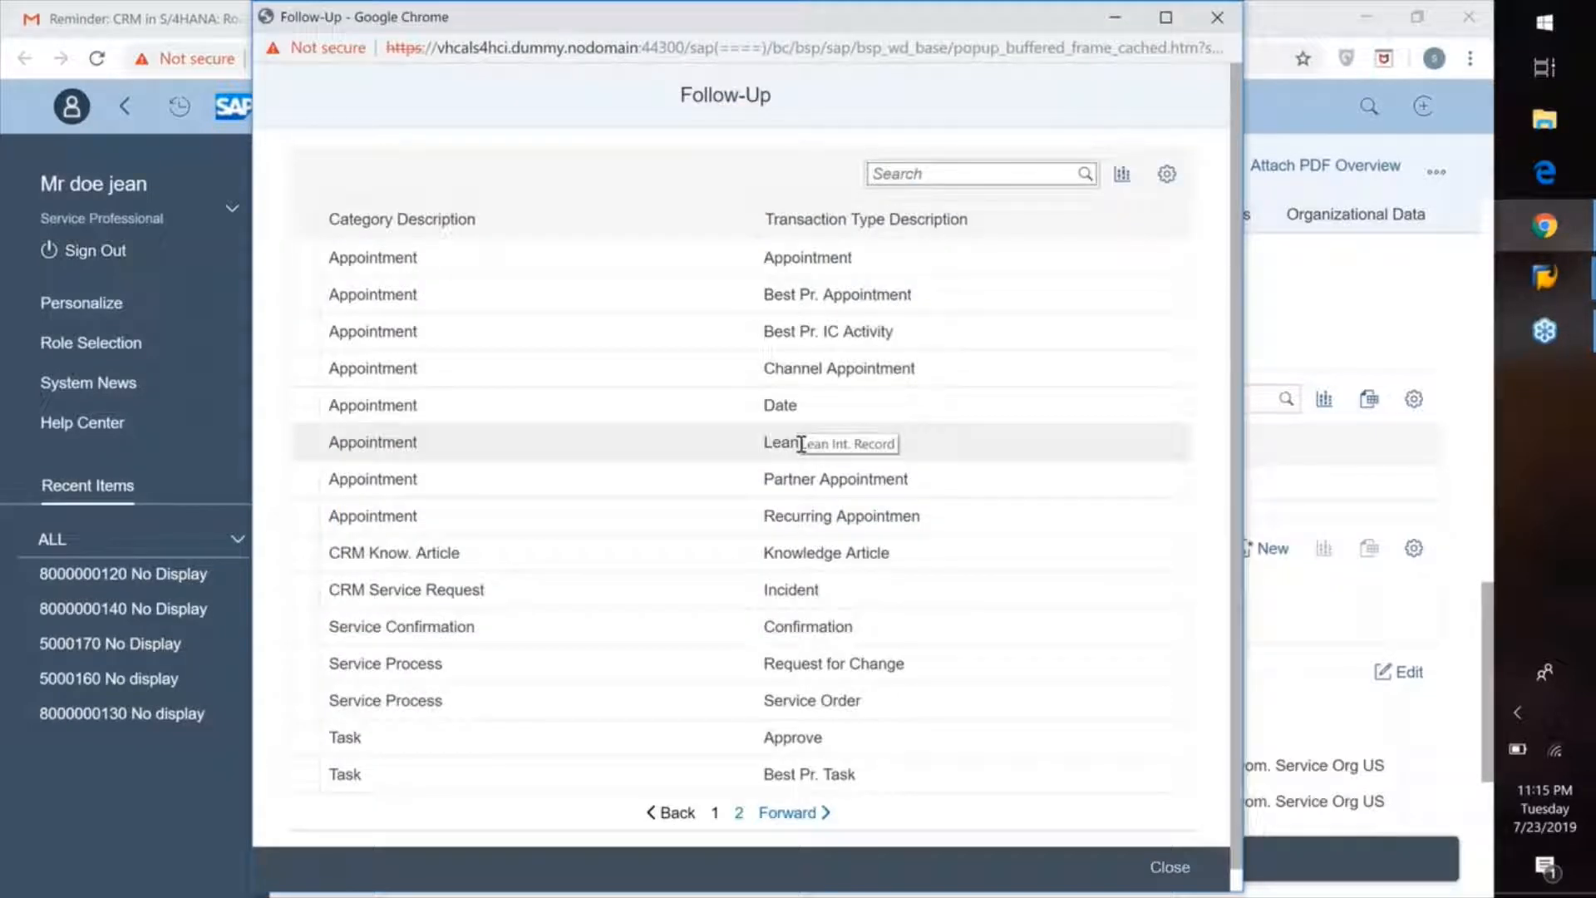
click(443, 703)
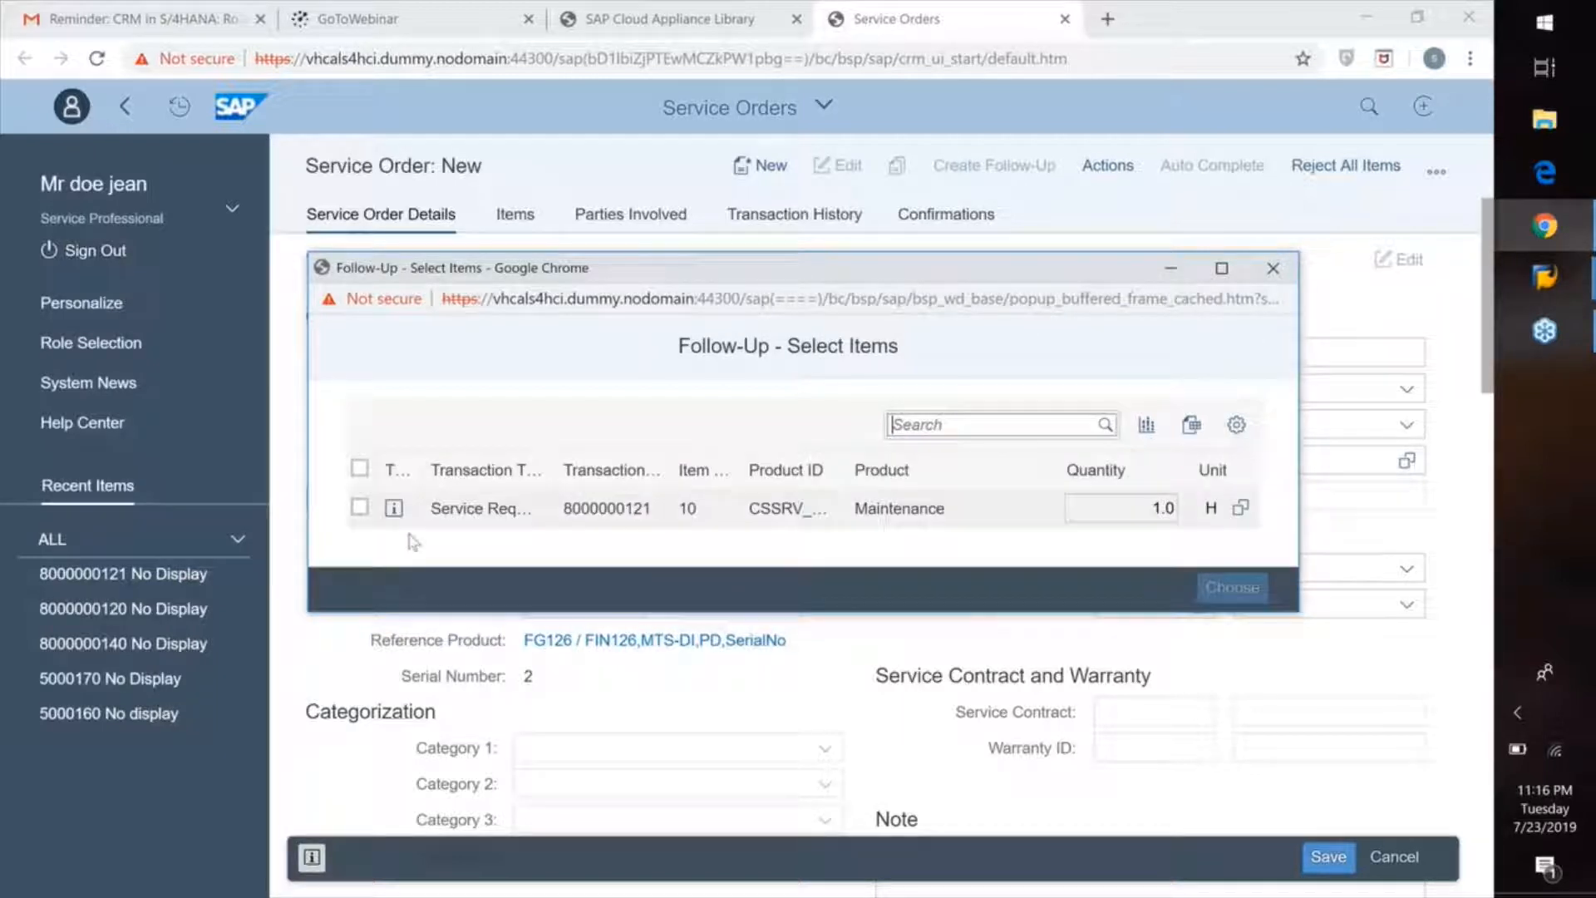
click(360, 509)
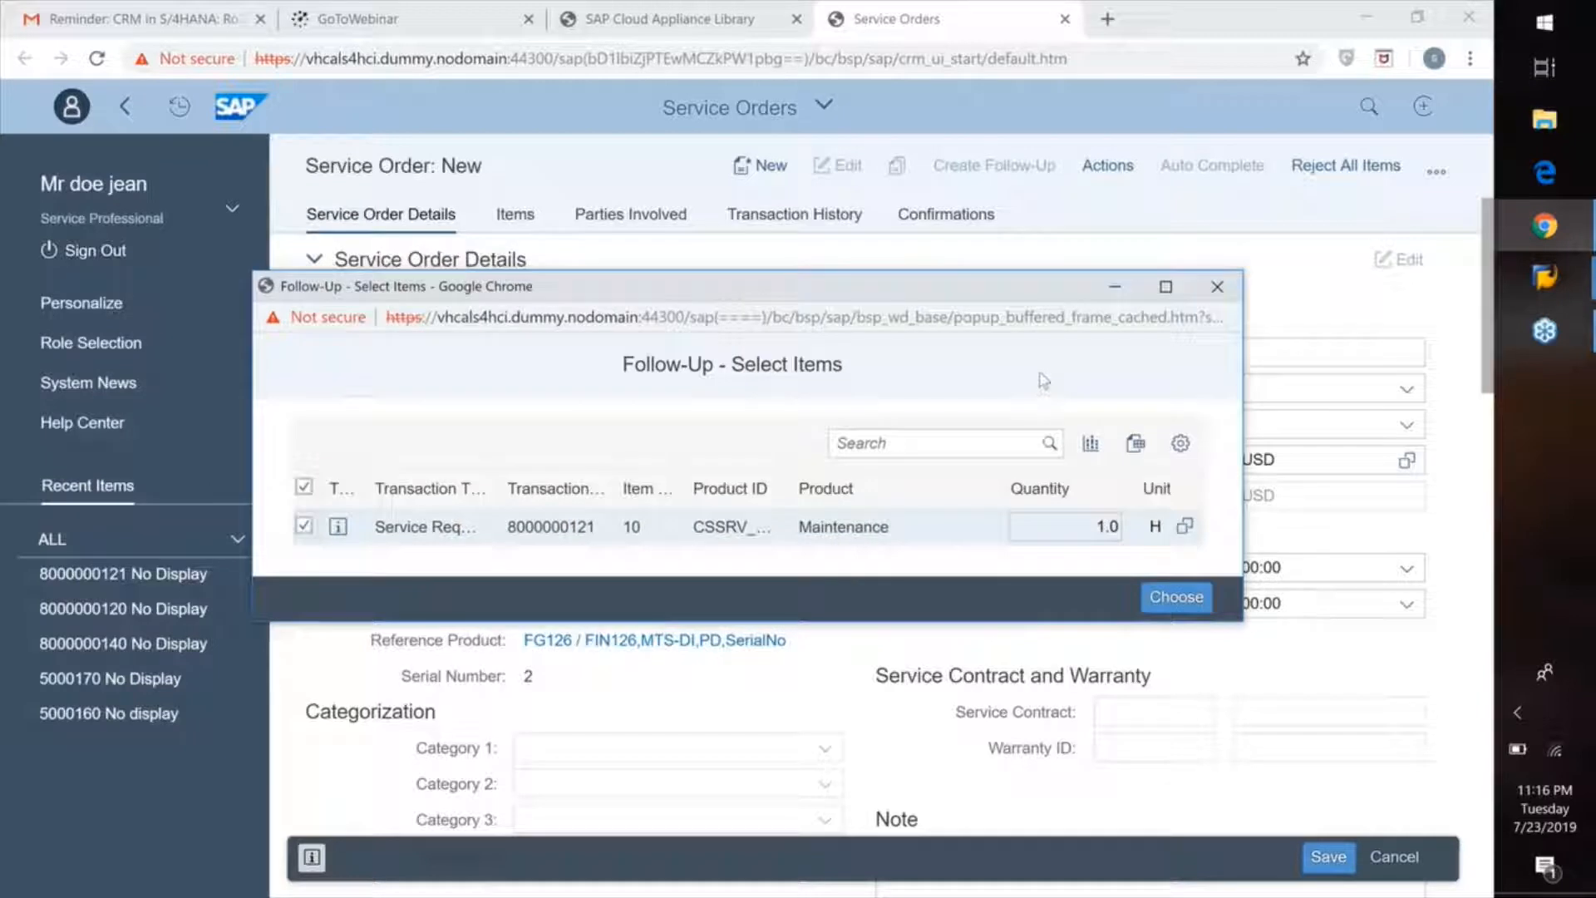
click(1172, 604)
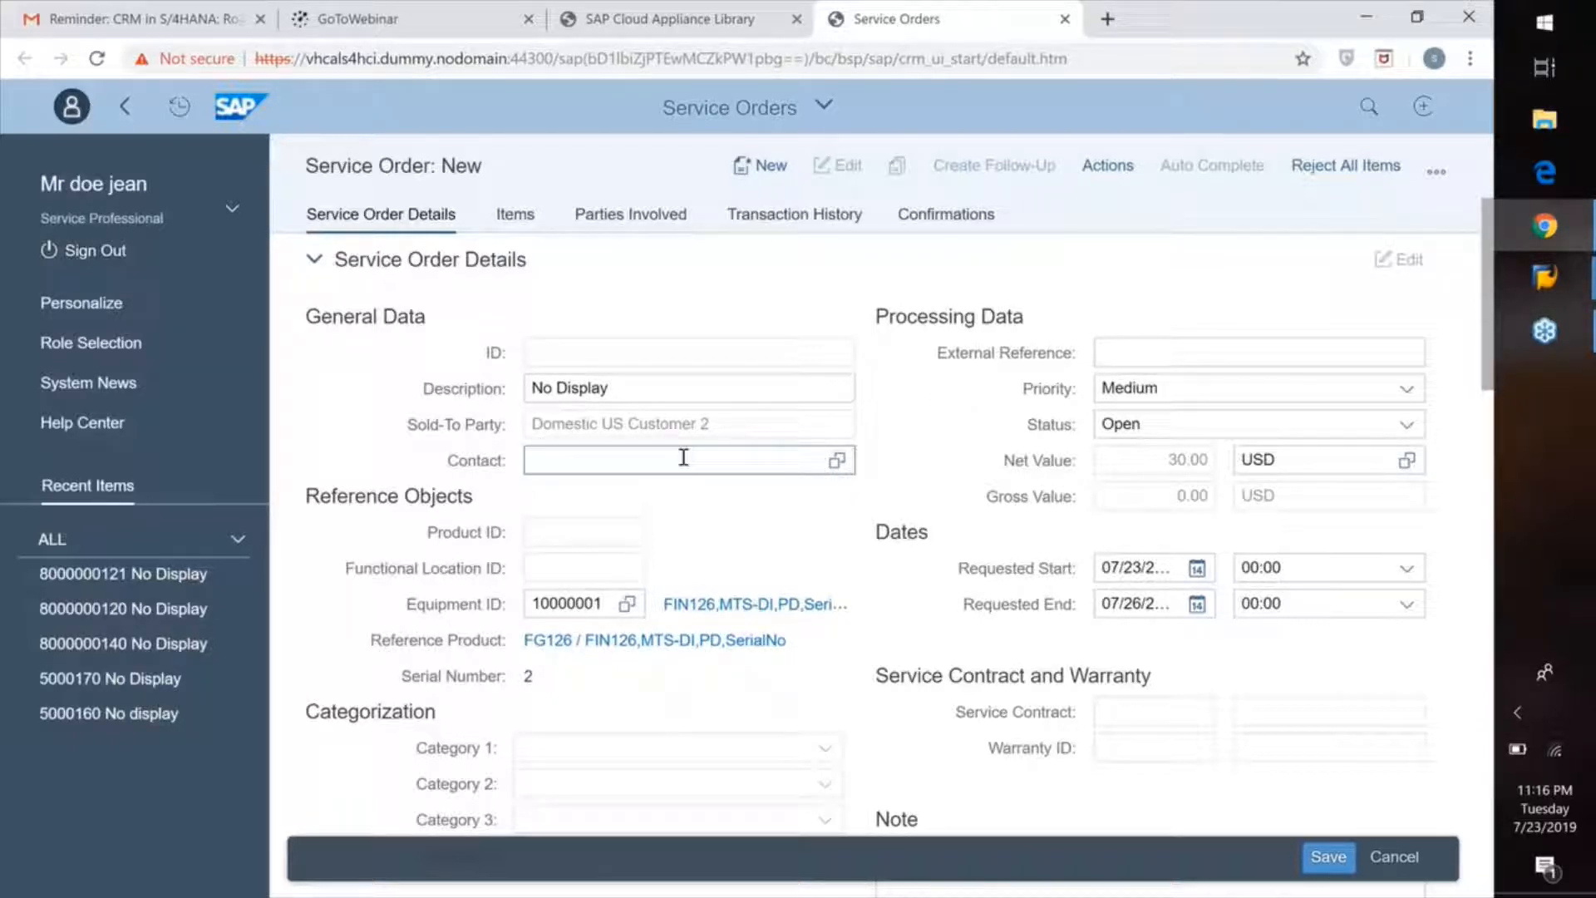
scroll(684, 457, down, 7)
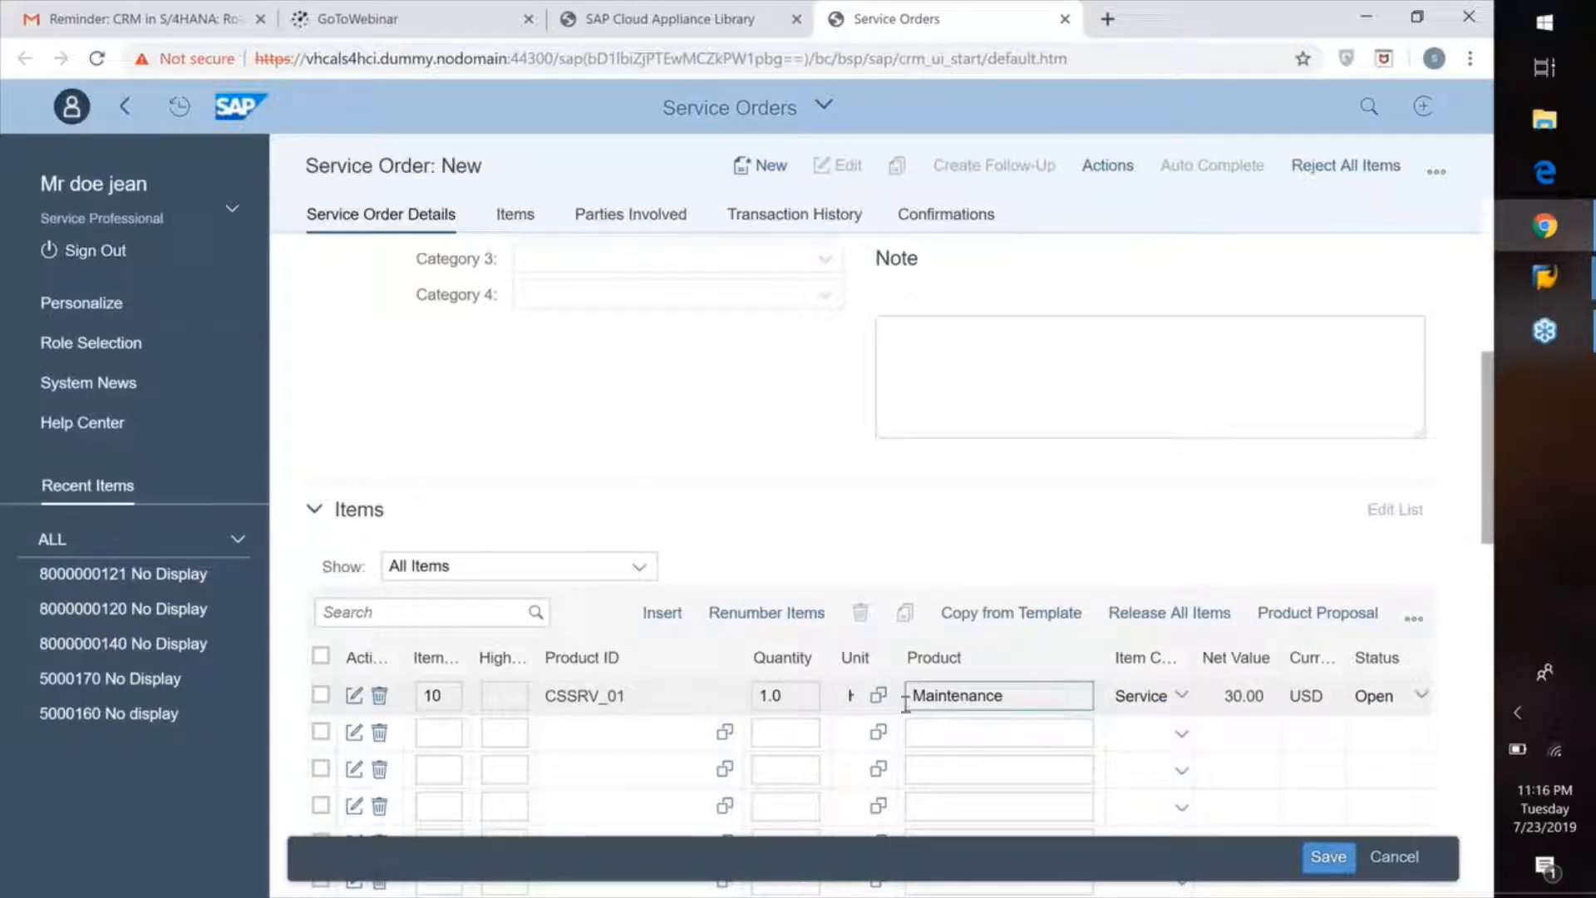
Check the new service order's Maintenance item net value and the parties involved, and save the order
click(1226, 694)
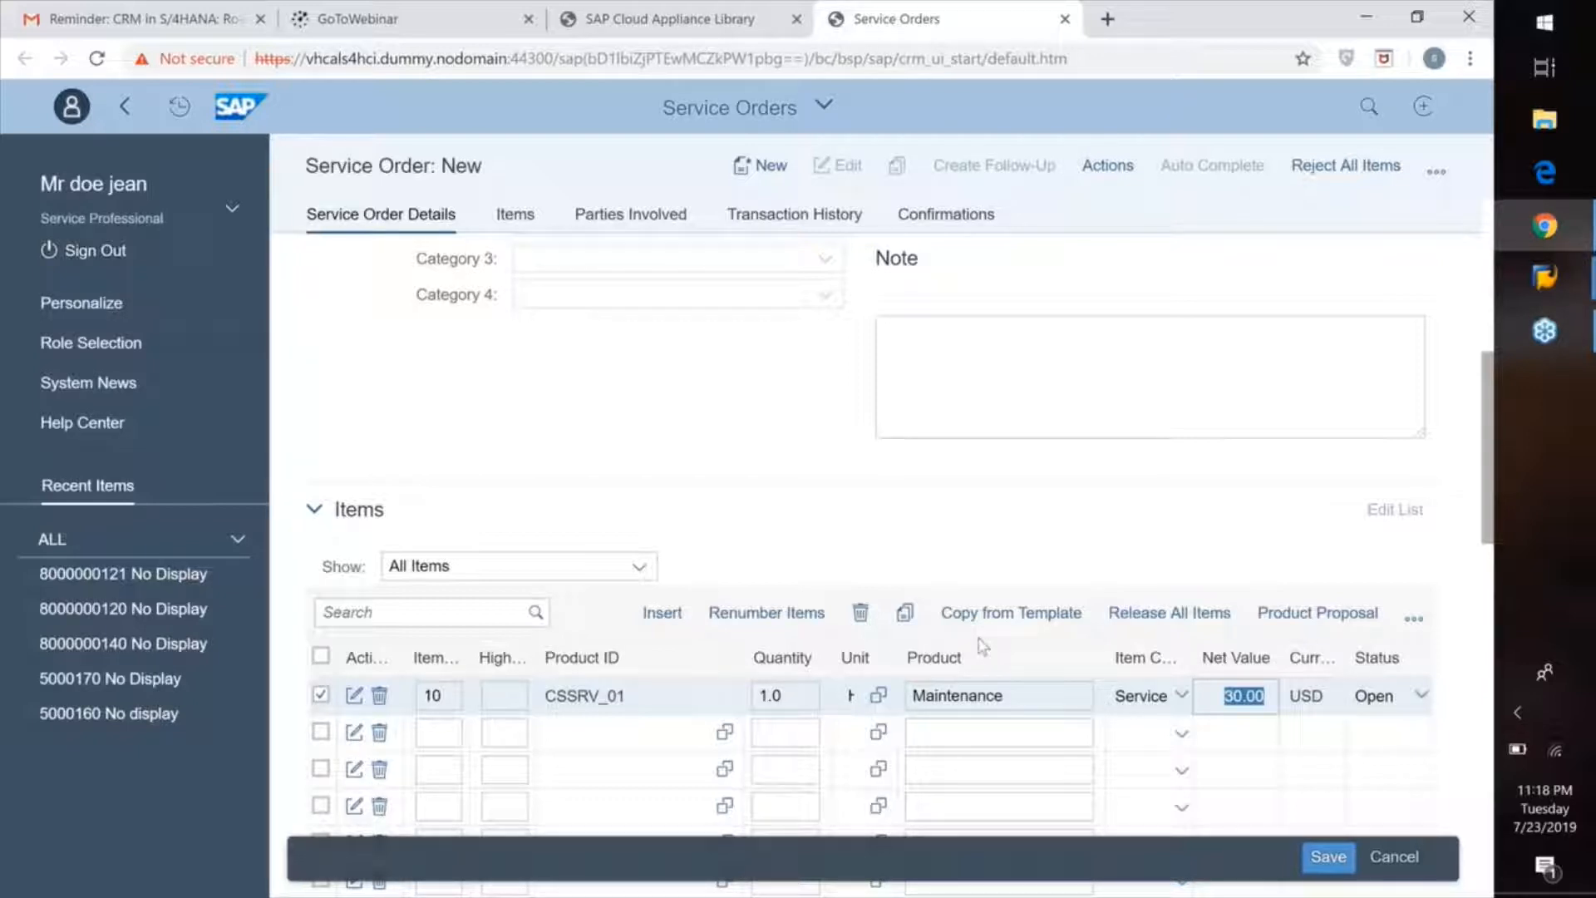
scroll(983, 646, down, 2)
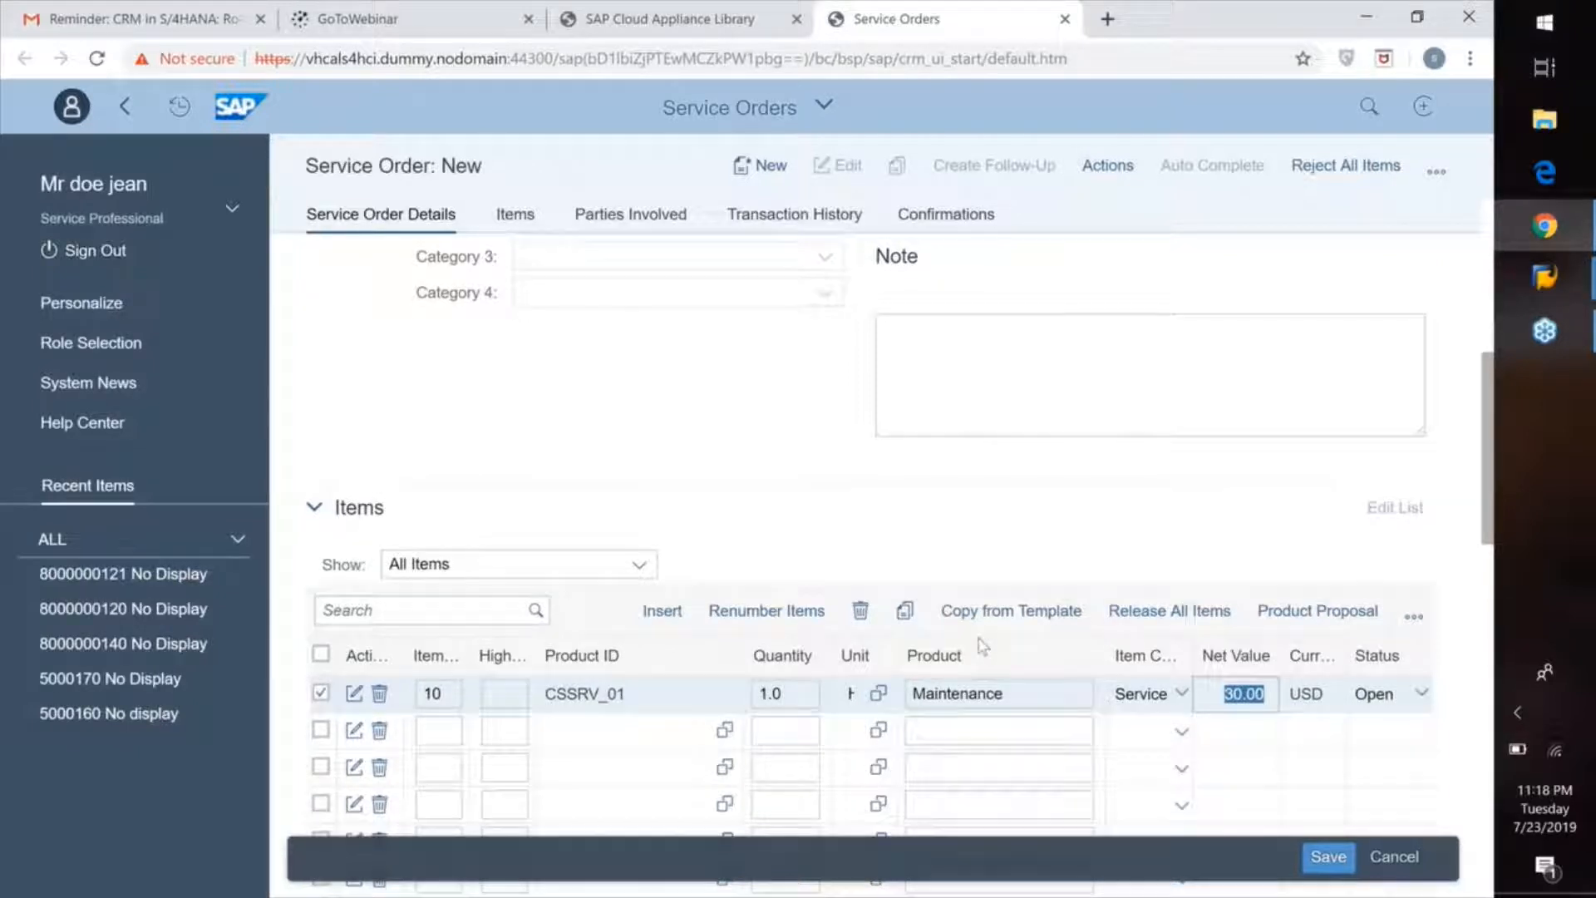
scroll(983, 647, down, 2)
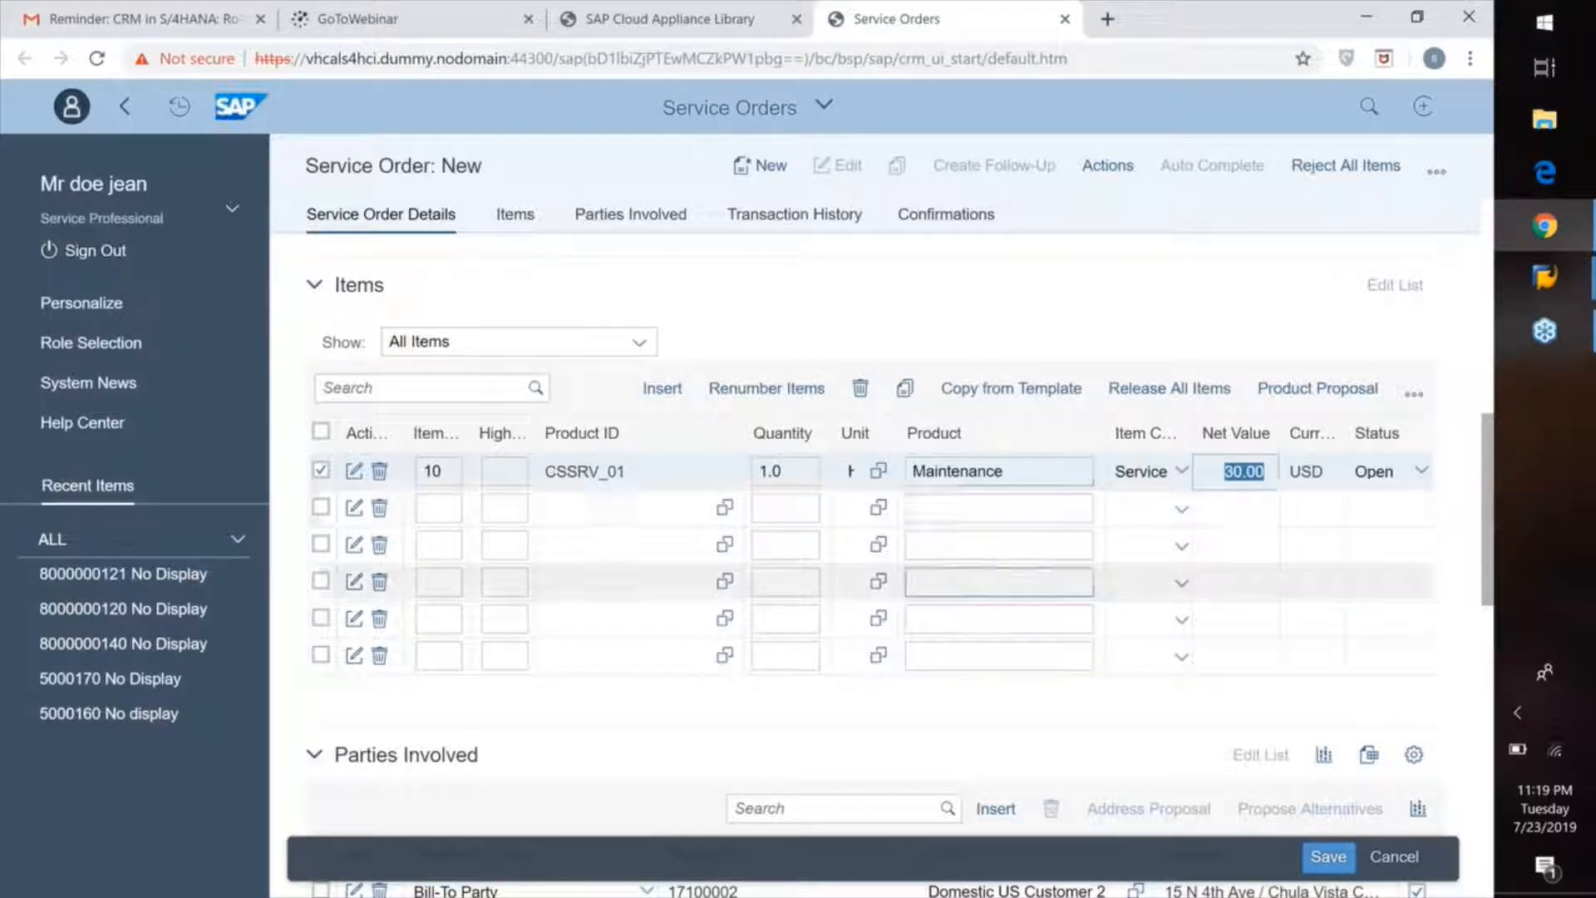
scroll(893, 629, down, 1)
scroll(893, 629, down, 4)
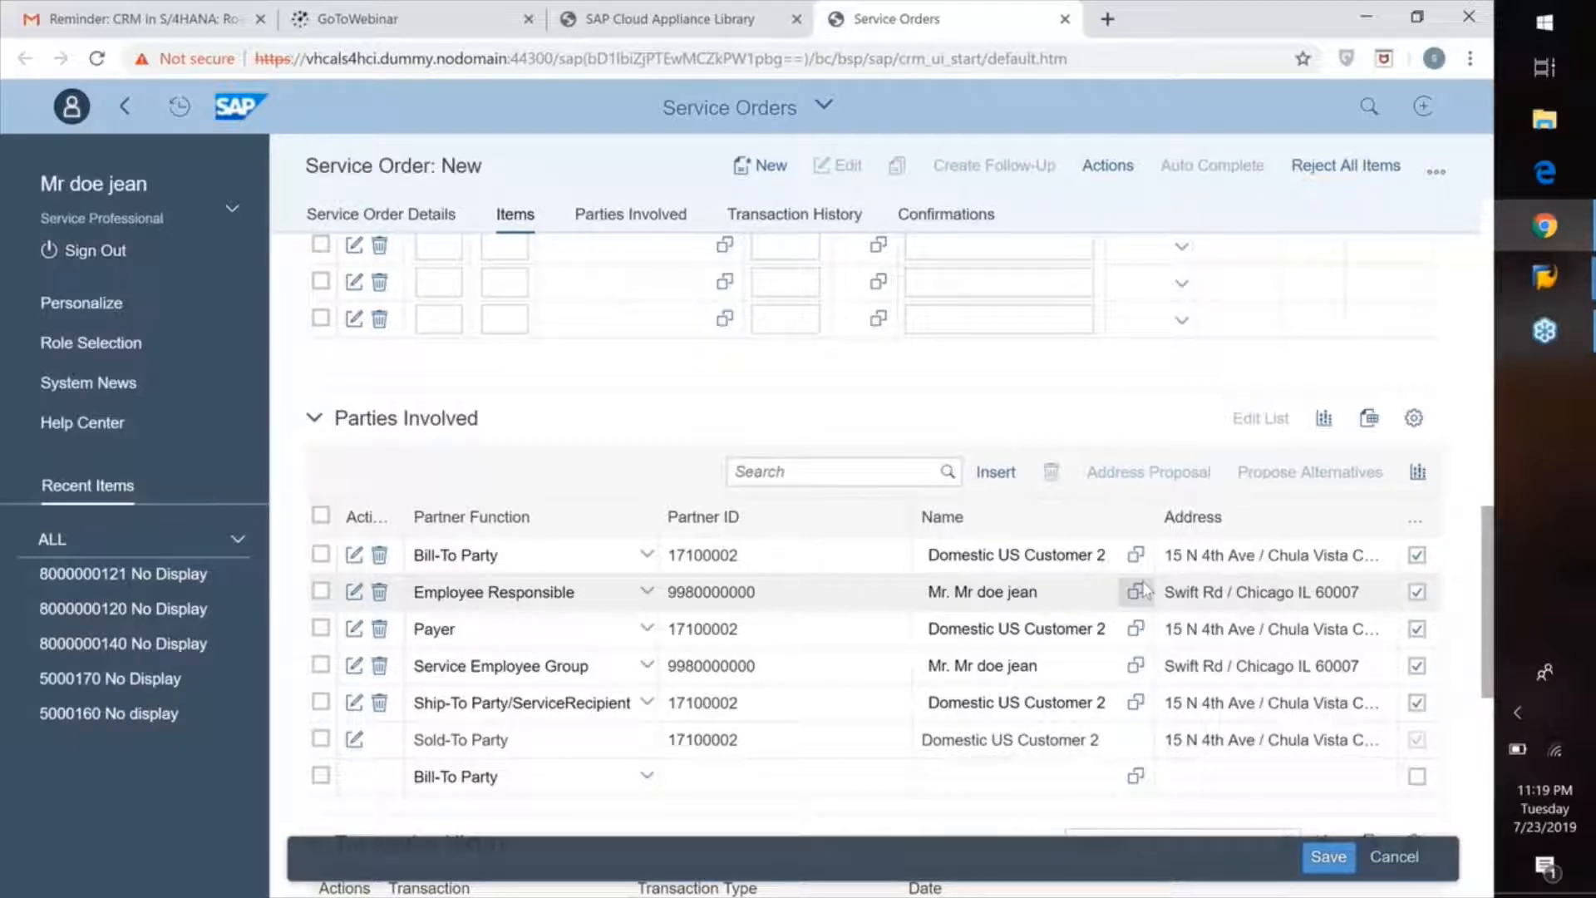
click(1325, 865)
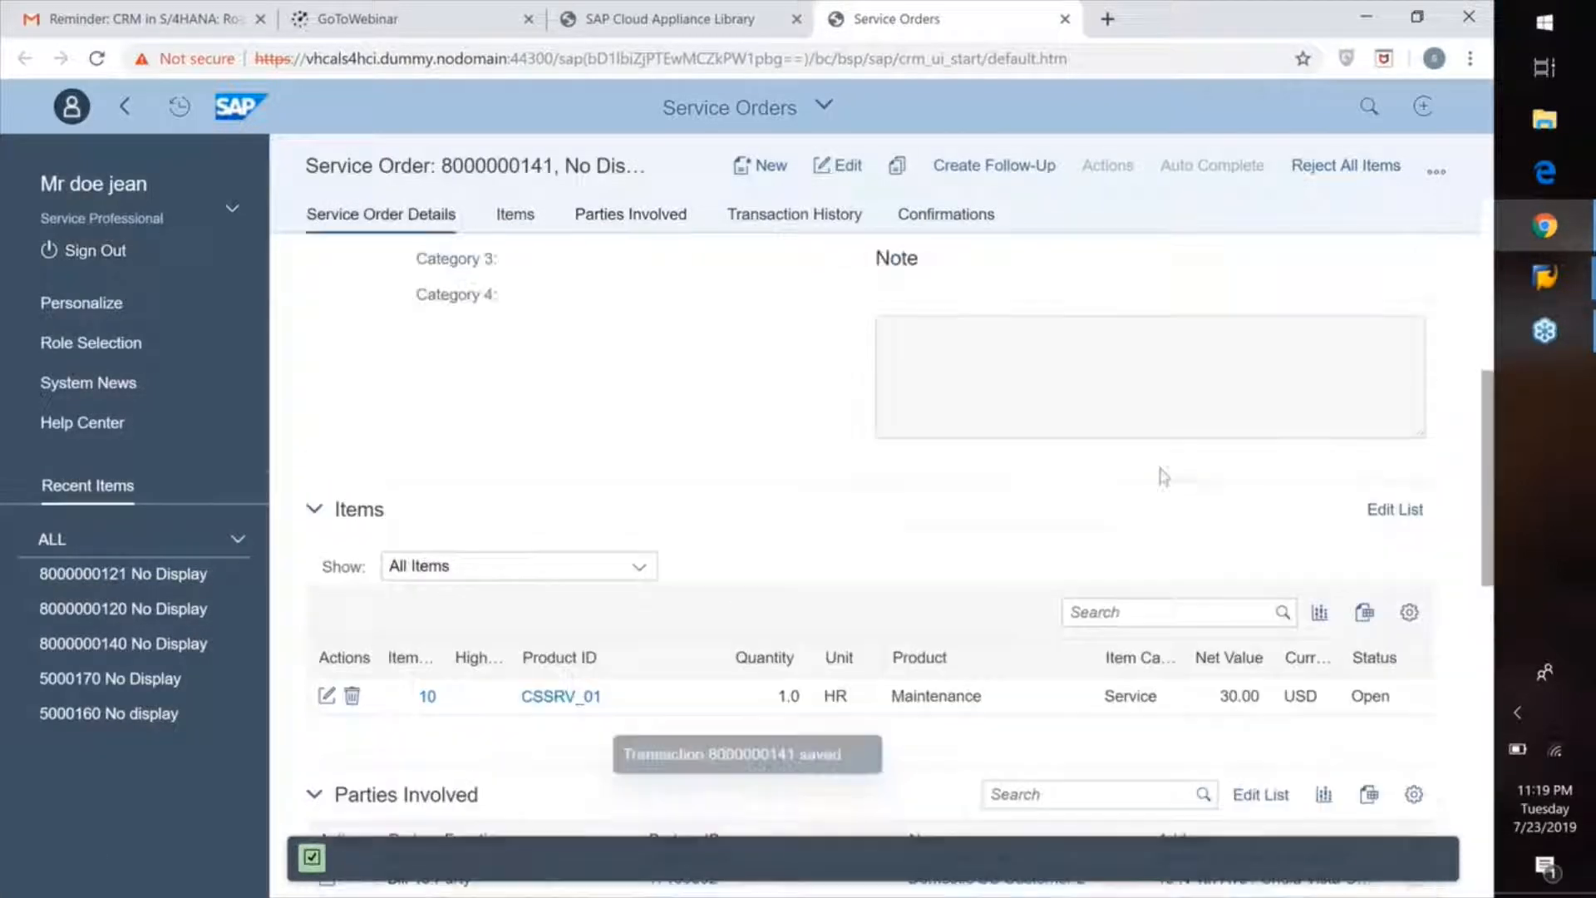
Set the saved service order's status to Released and save the change
scroll(1163, 473, up, 7)
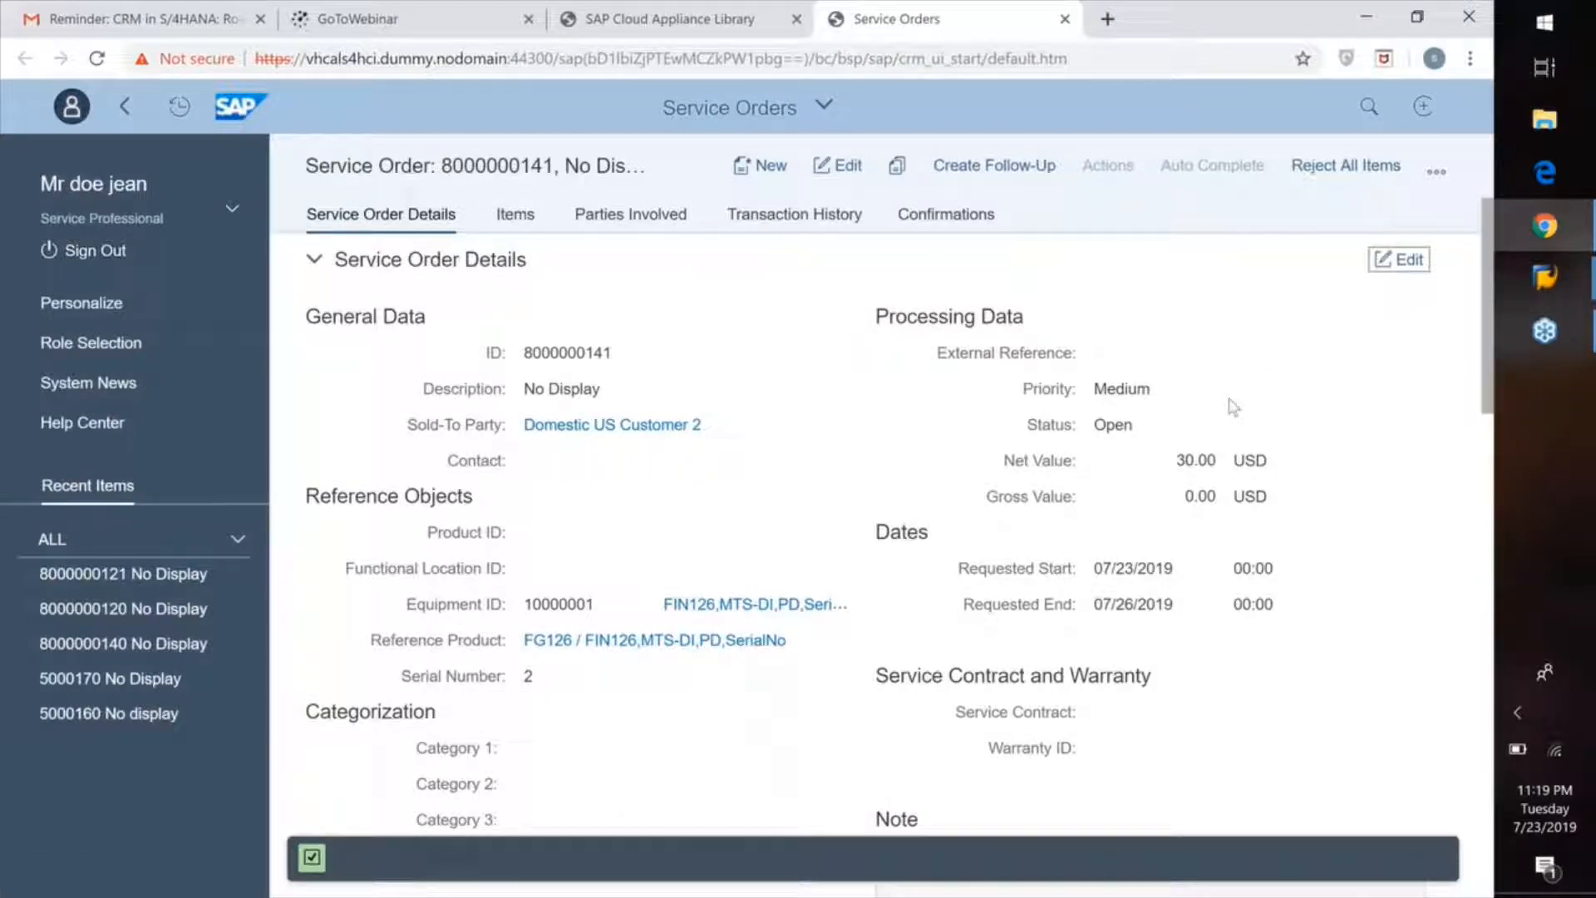
click(1399, 260)
click(1247, 388)
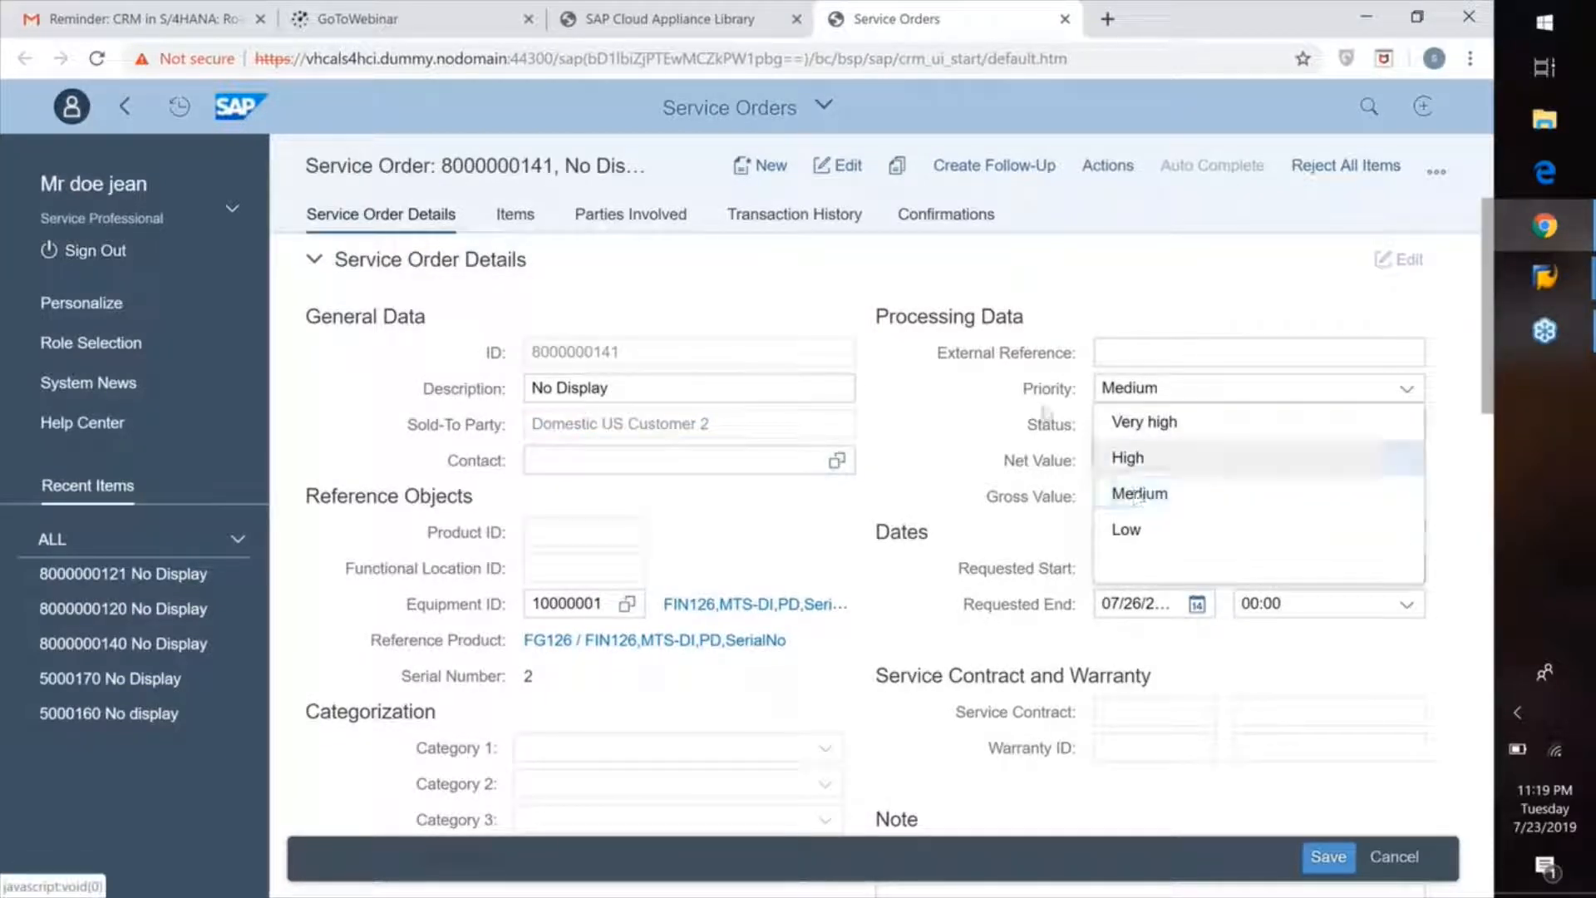
click(996, 438)
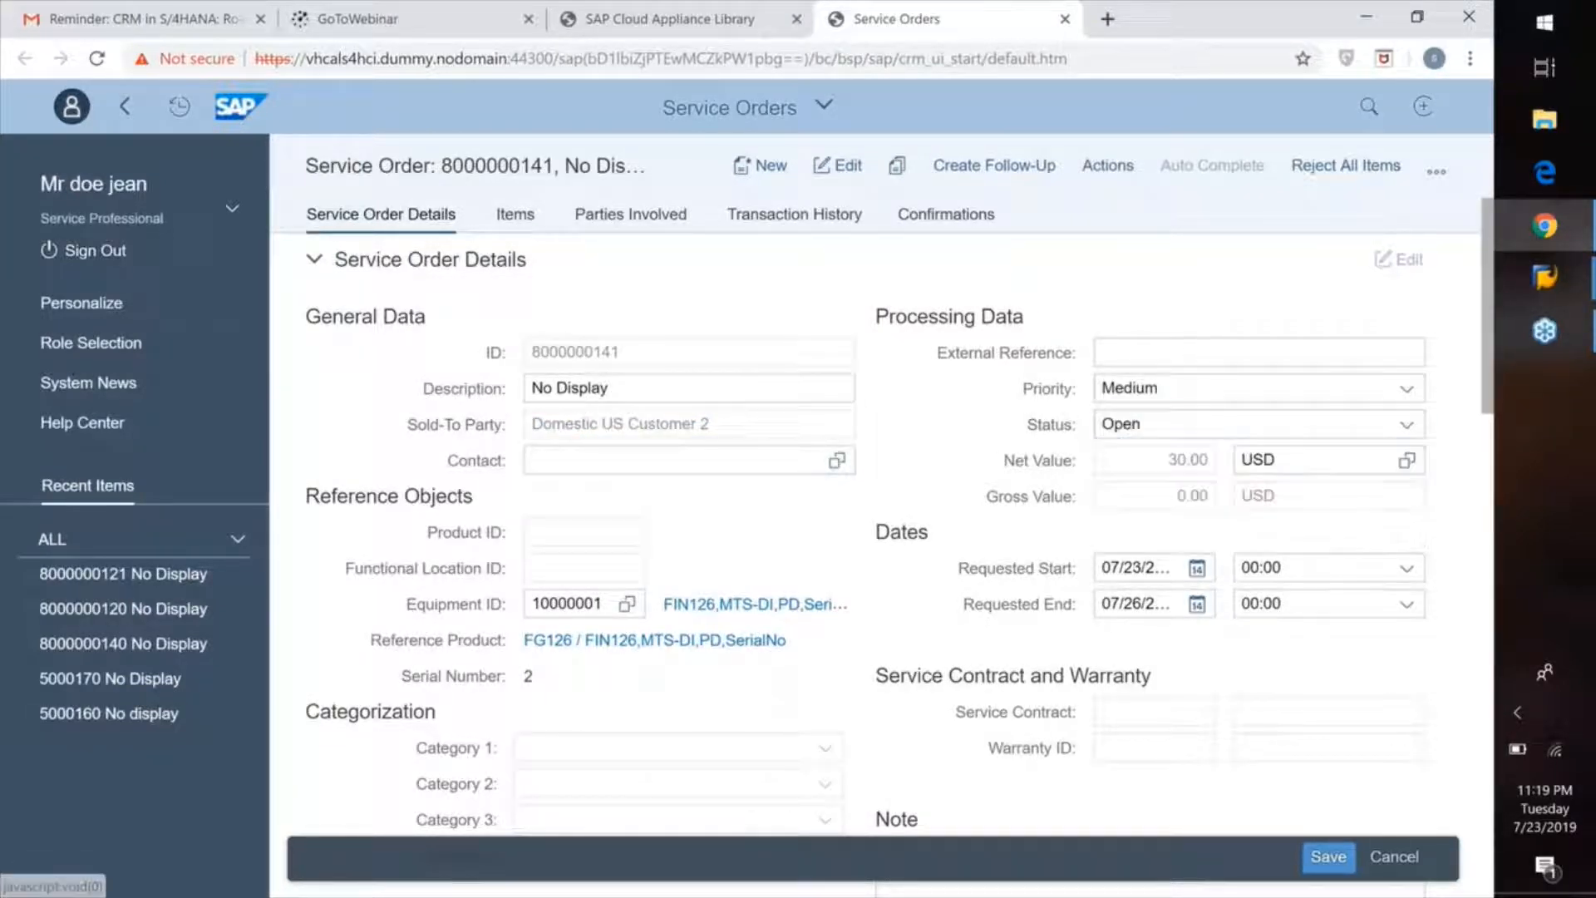
click(1161, 422)
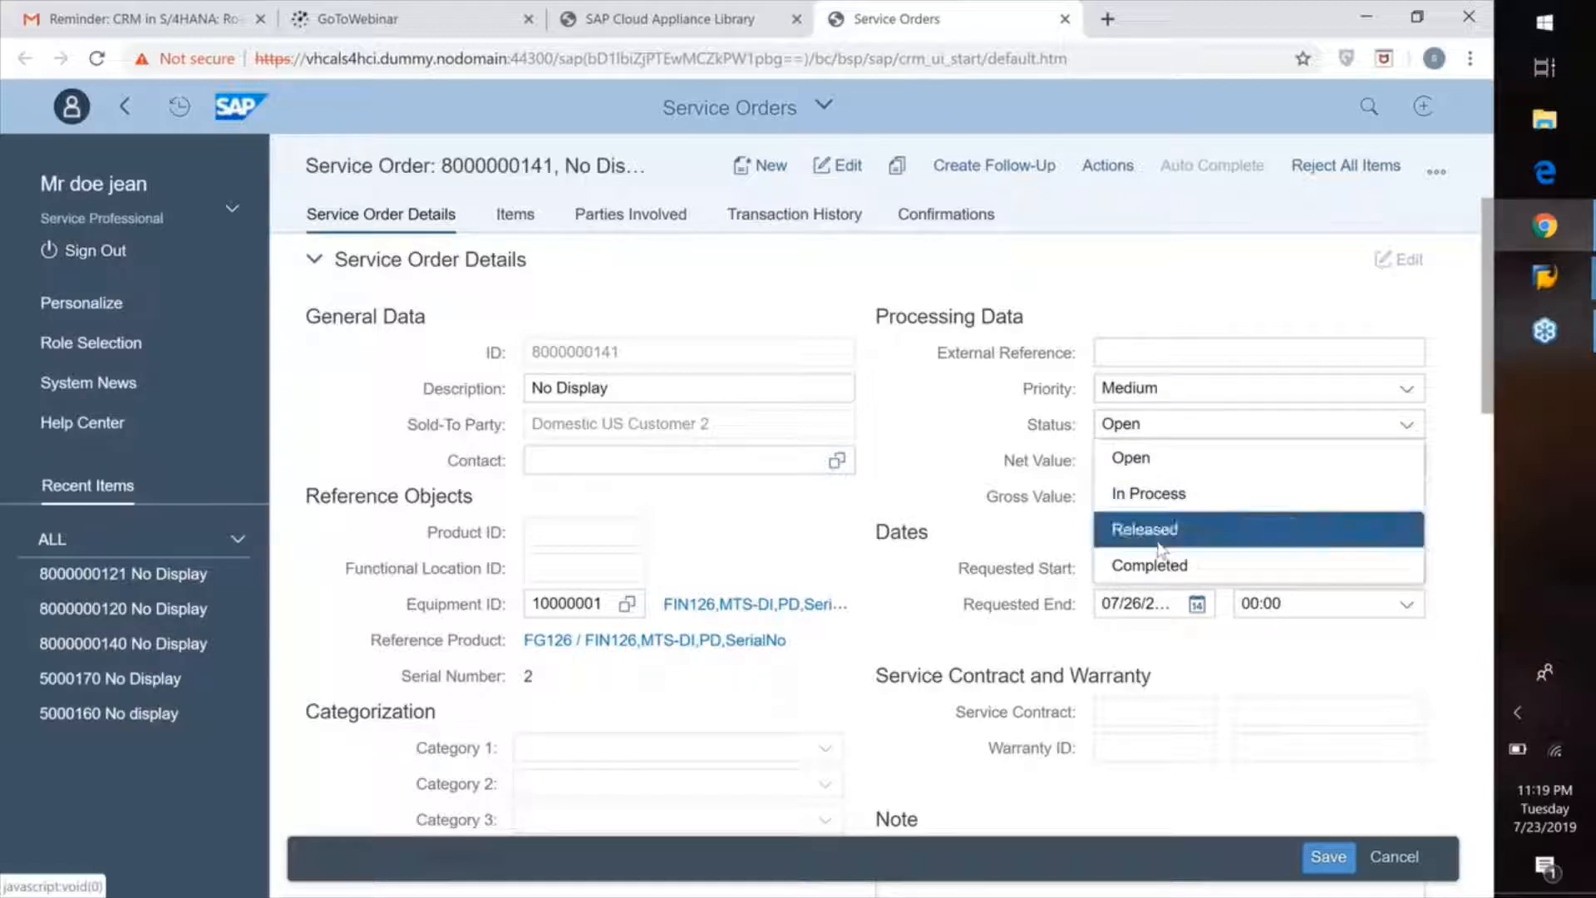
click(1161, 546)
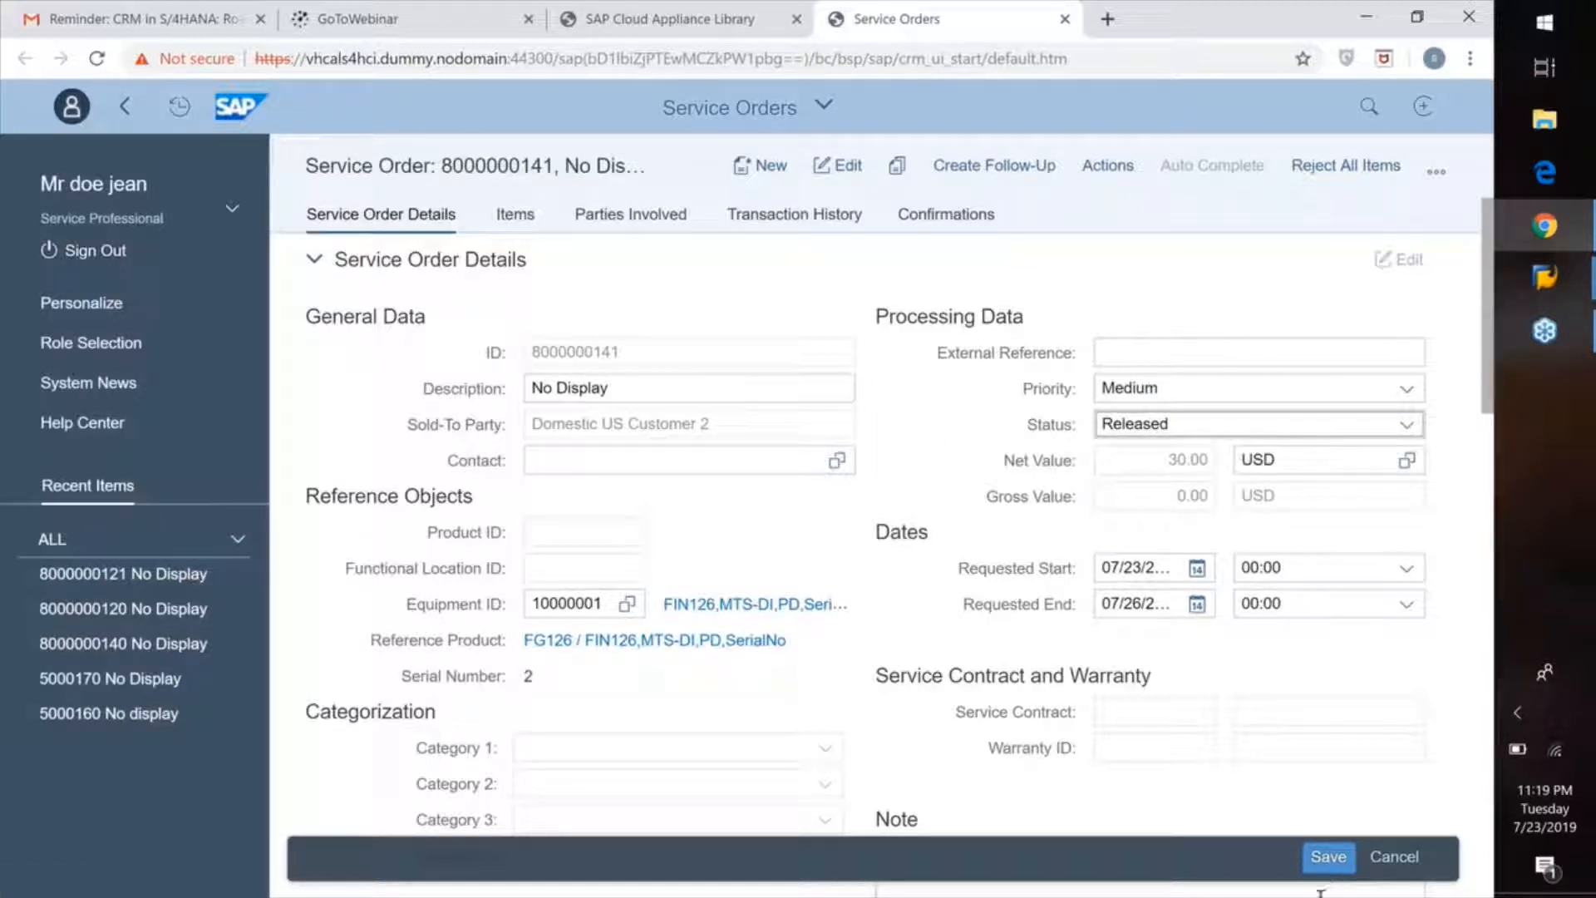
click(1328, 859)
click(1329, 857)
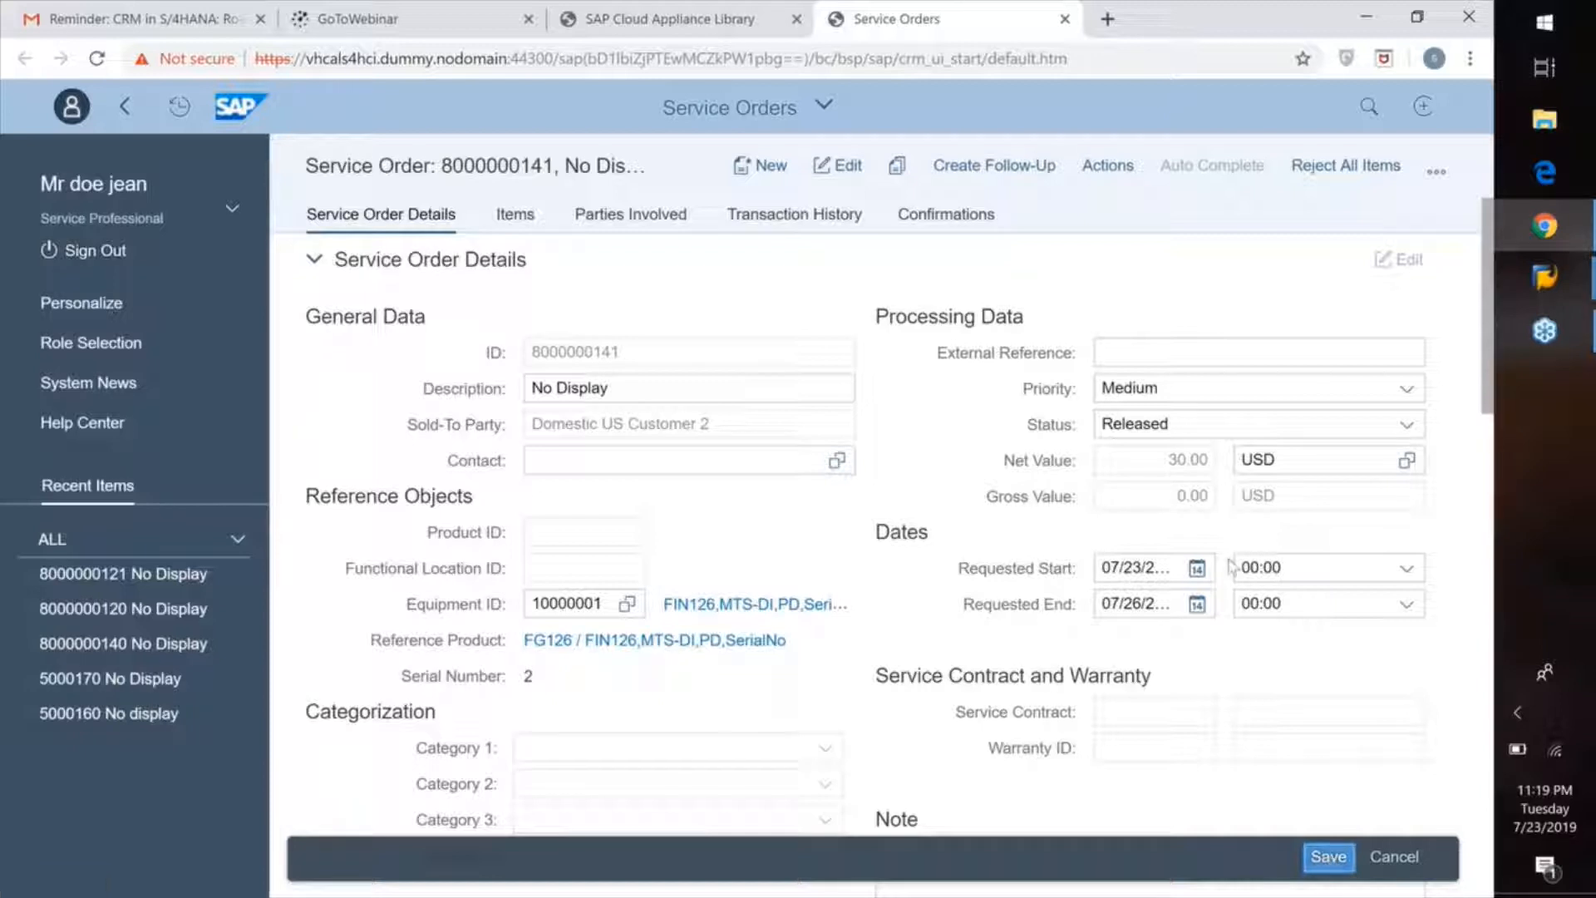
Check the released order's transaction history and create a follow-up Service Confirmation that includes the Maintenance item 10
scroll(1291, 506, down, 15)
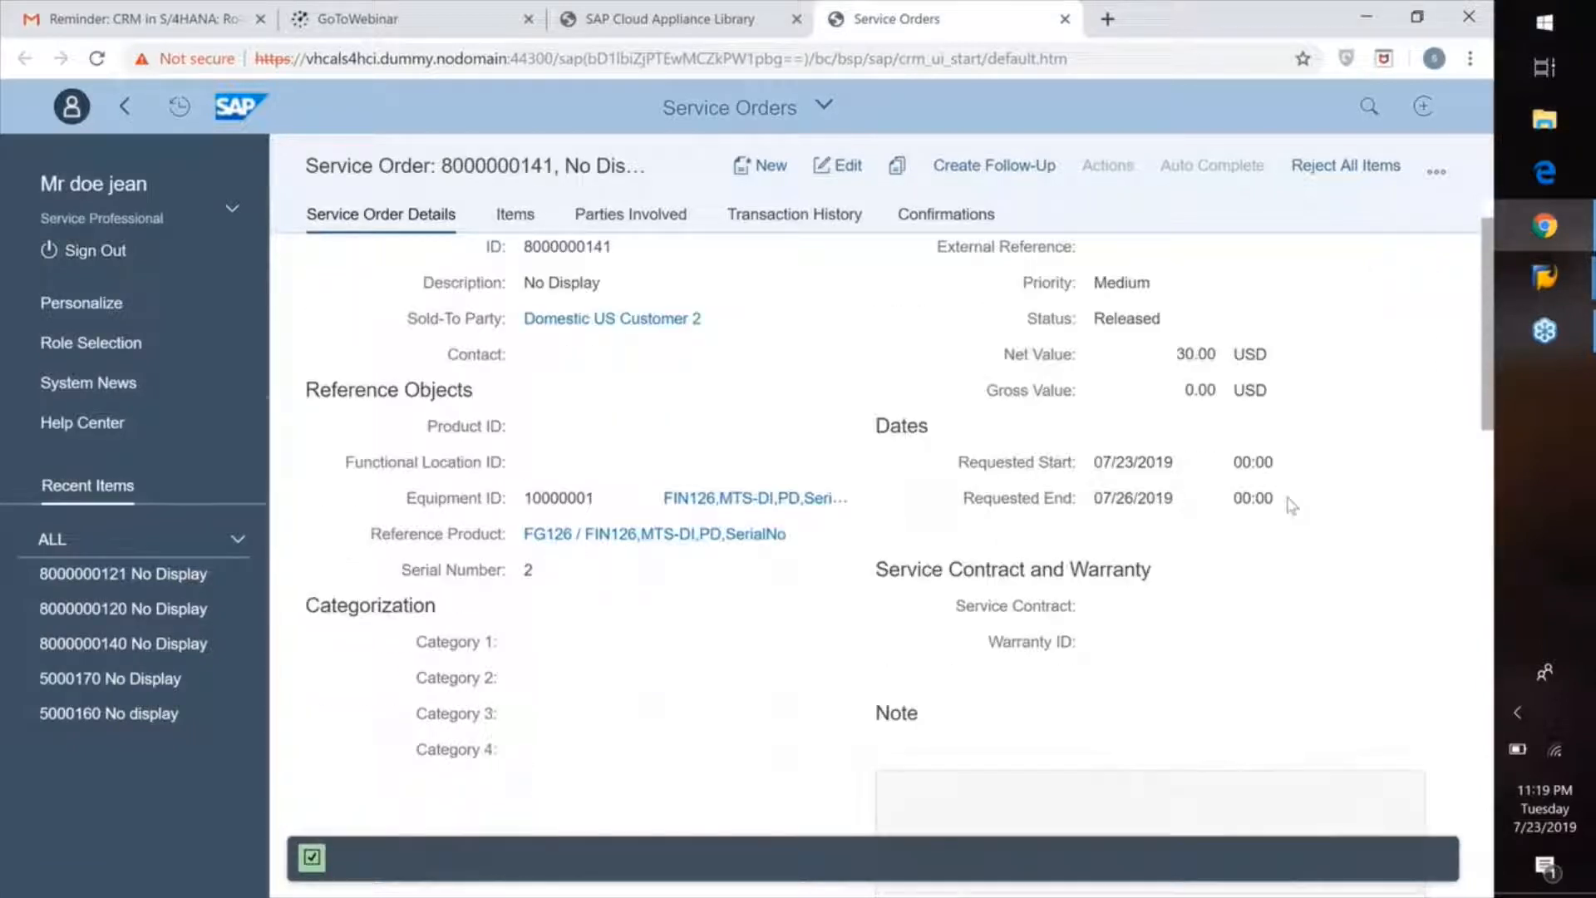
scroll(1280, 506, down, 3)
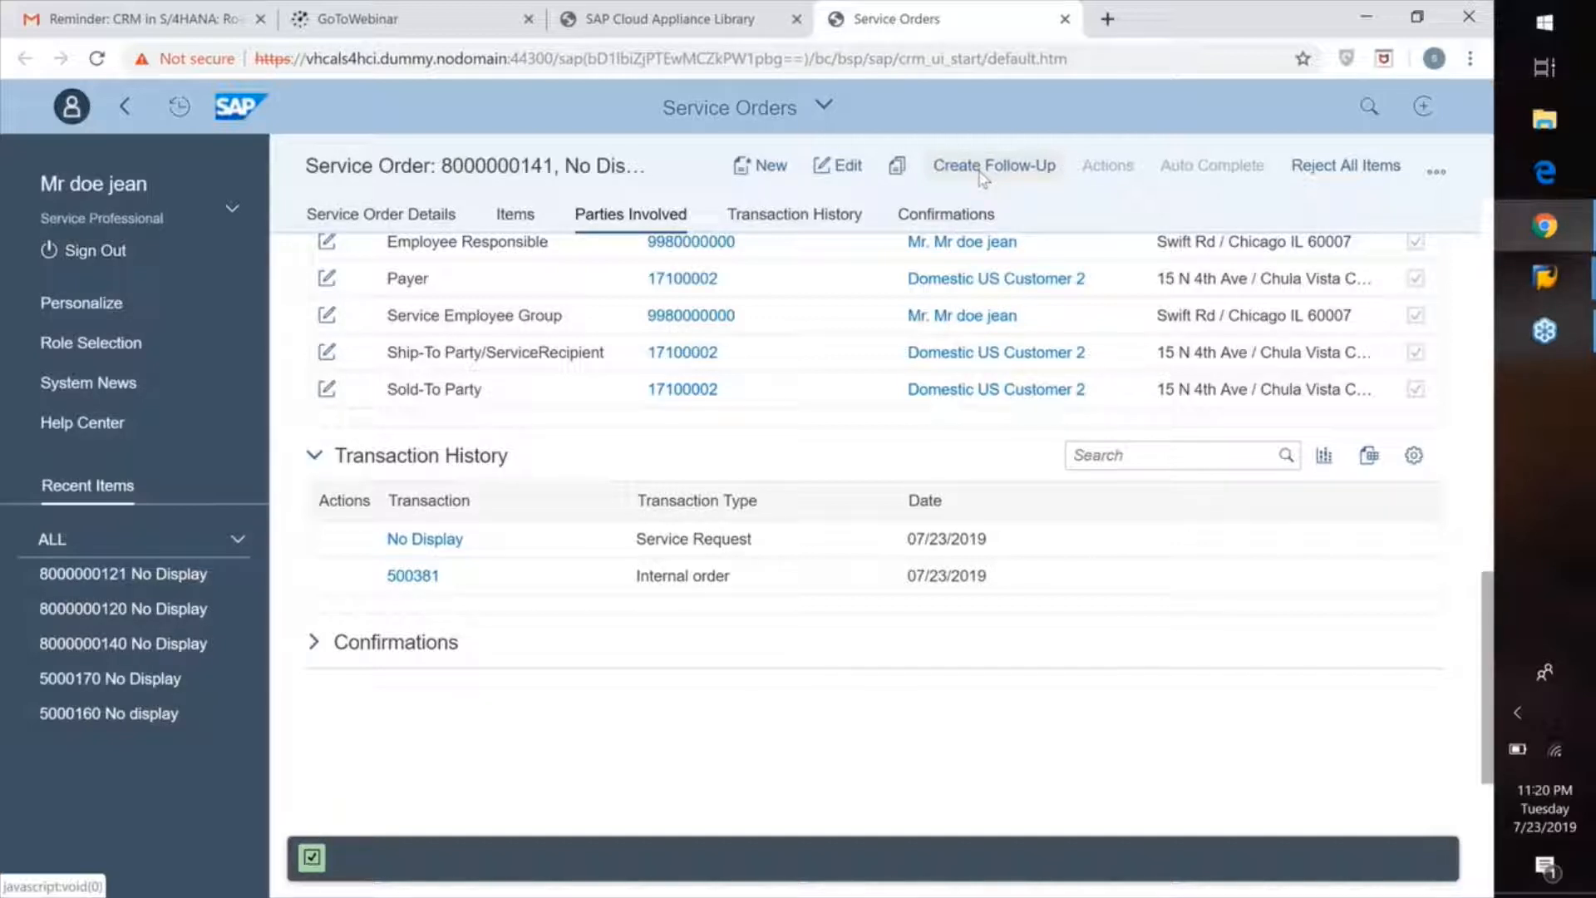
click(983, 171)
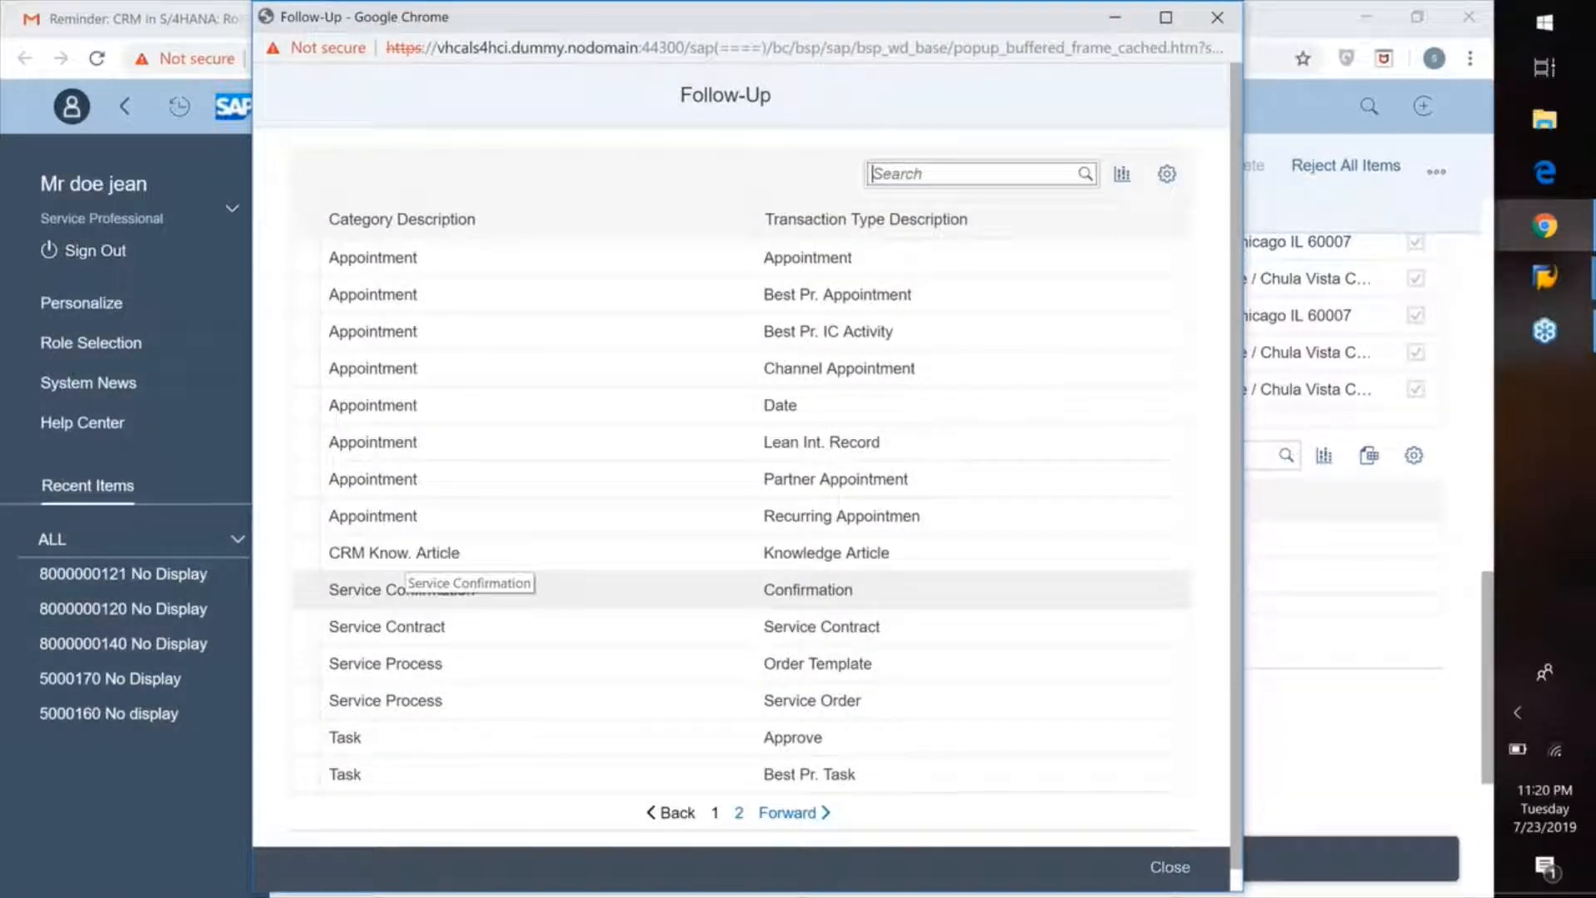
click(487, 594)
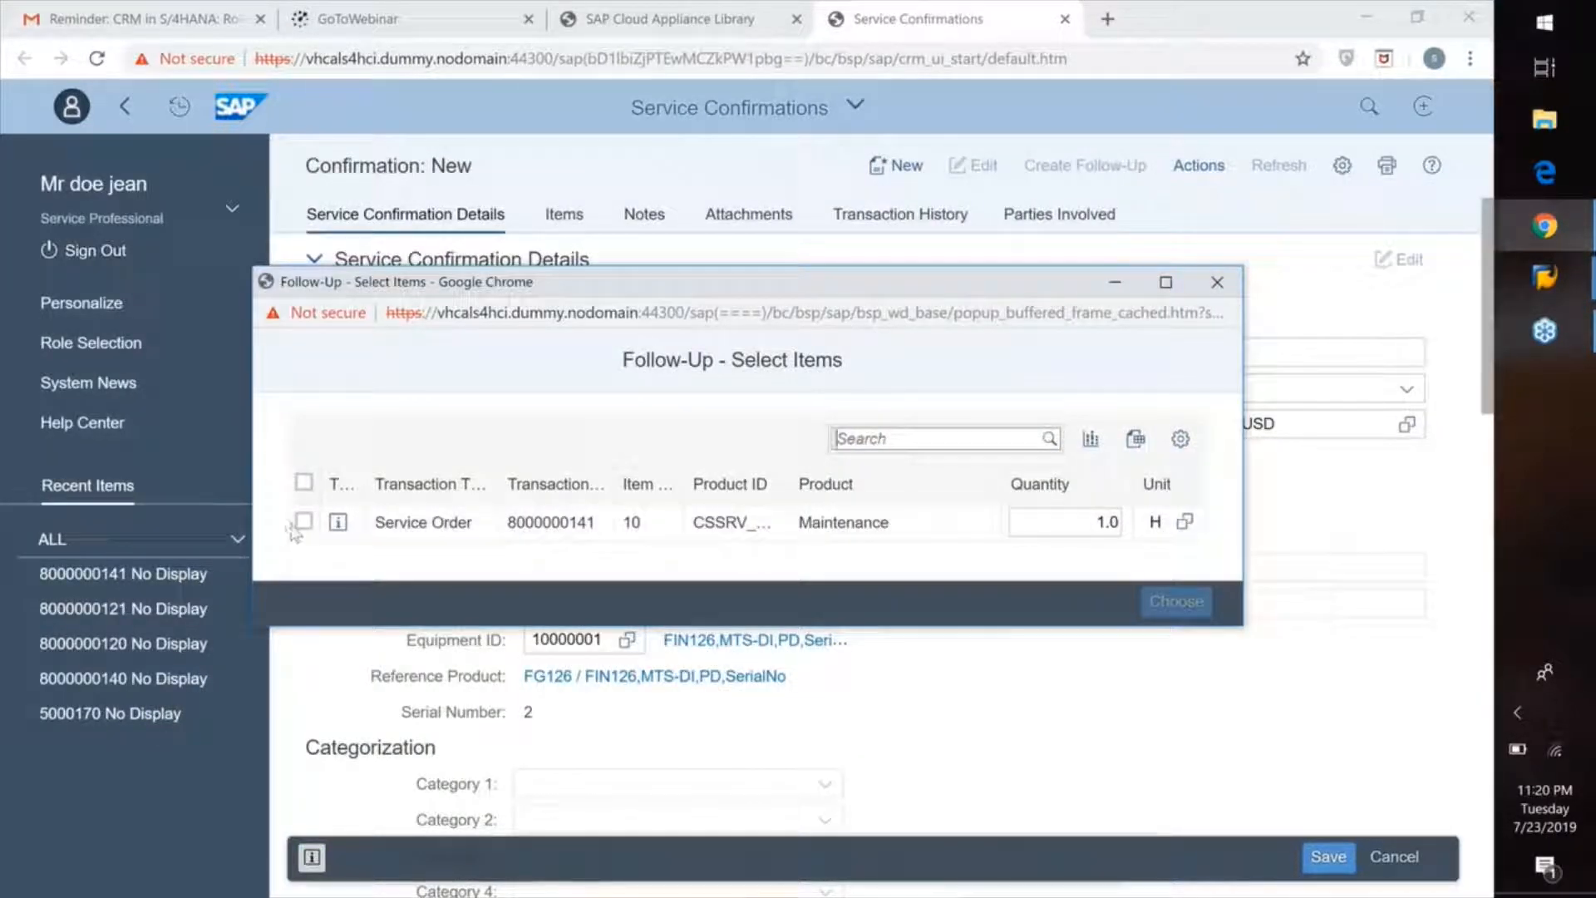
click(312, 527)
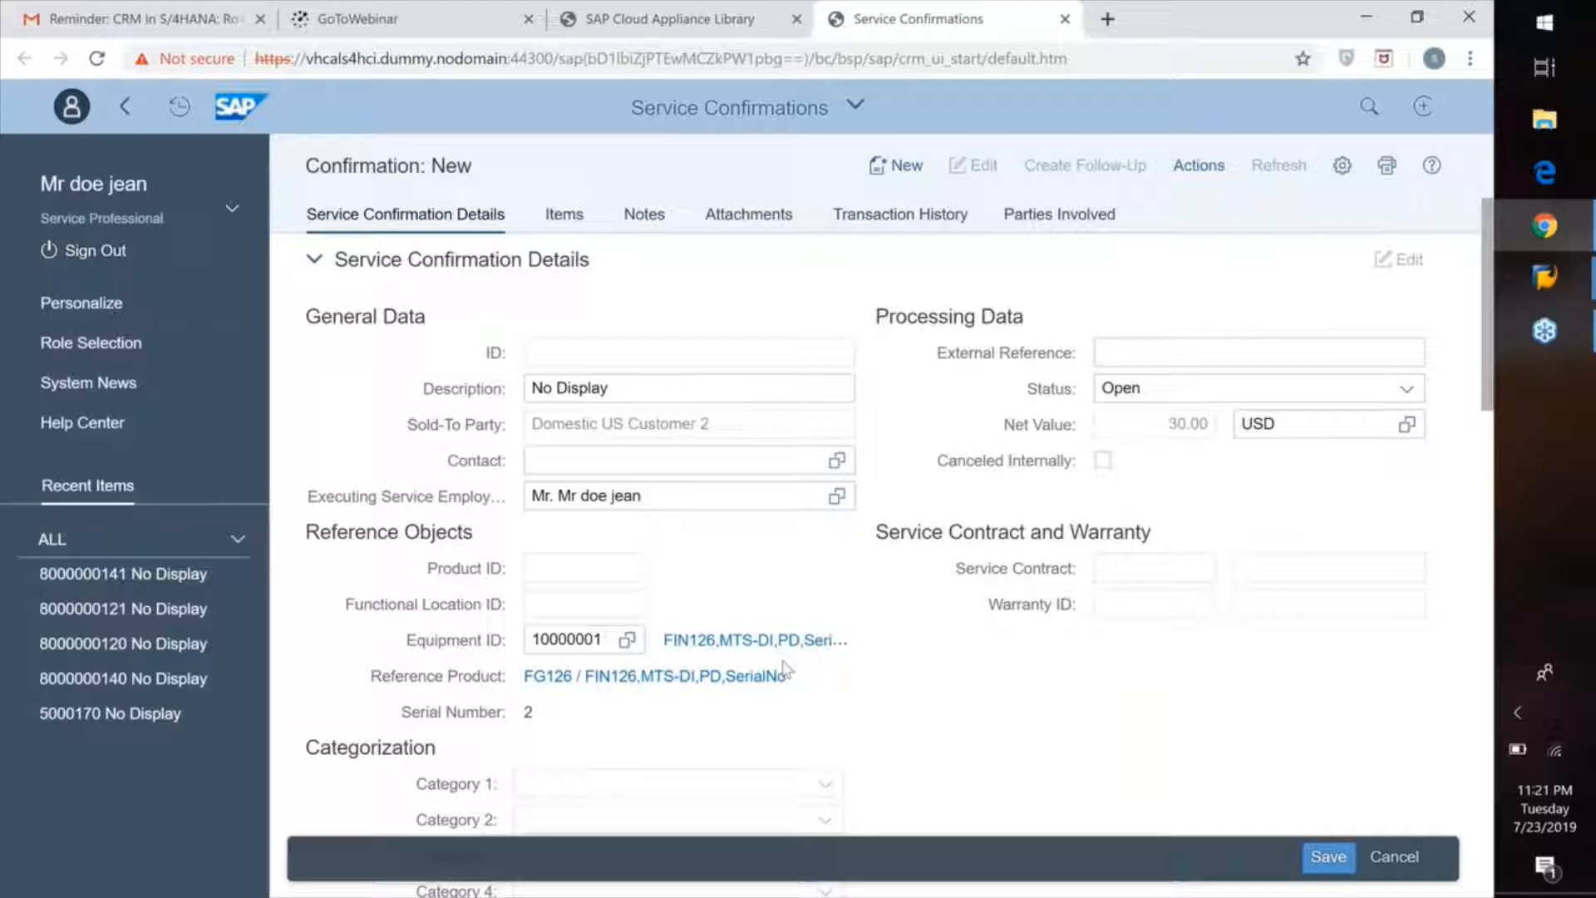
Review the new confirmation's details and set the confirmed quantity of Maintenance item 10 to 2 hours
scroll(786, 669, down, 3)
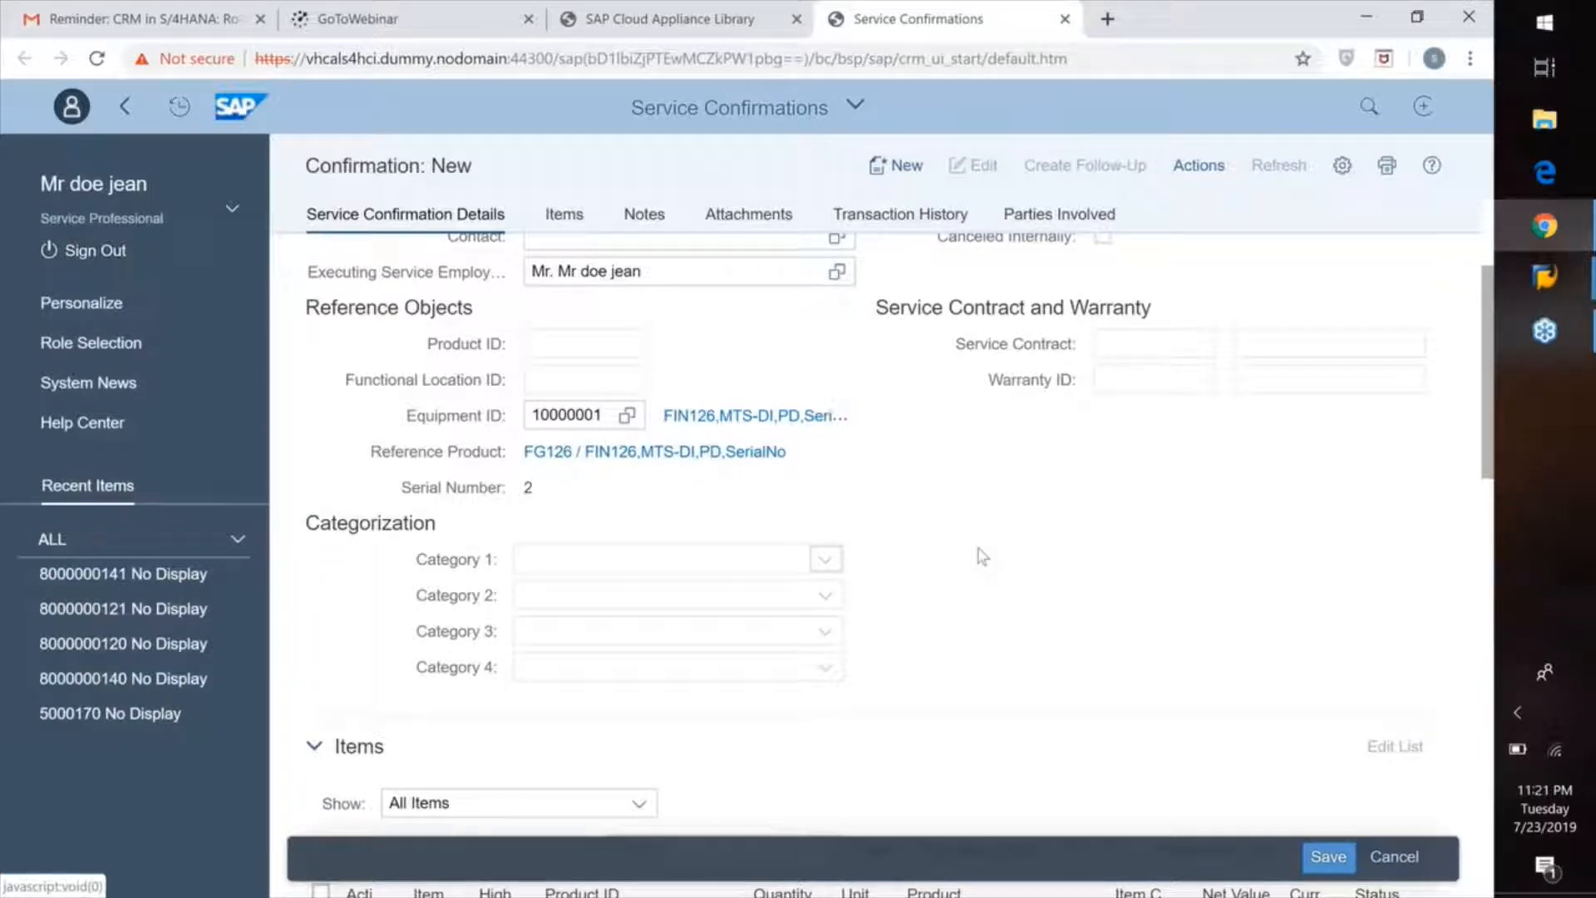
scroll(982, 557, up, 3)
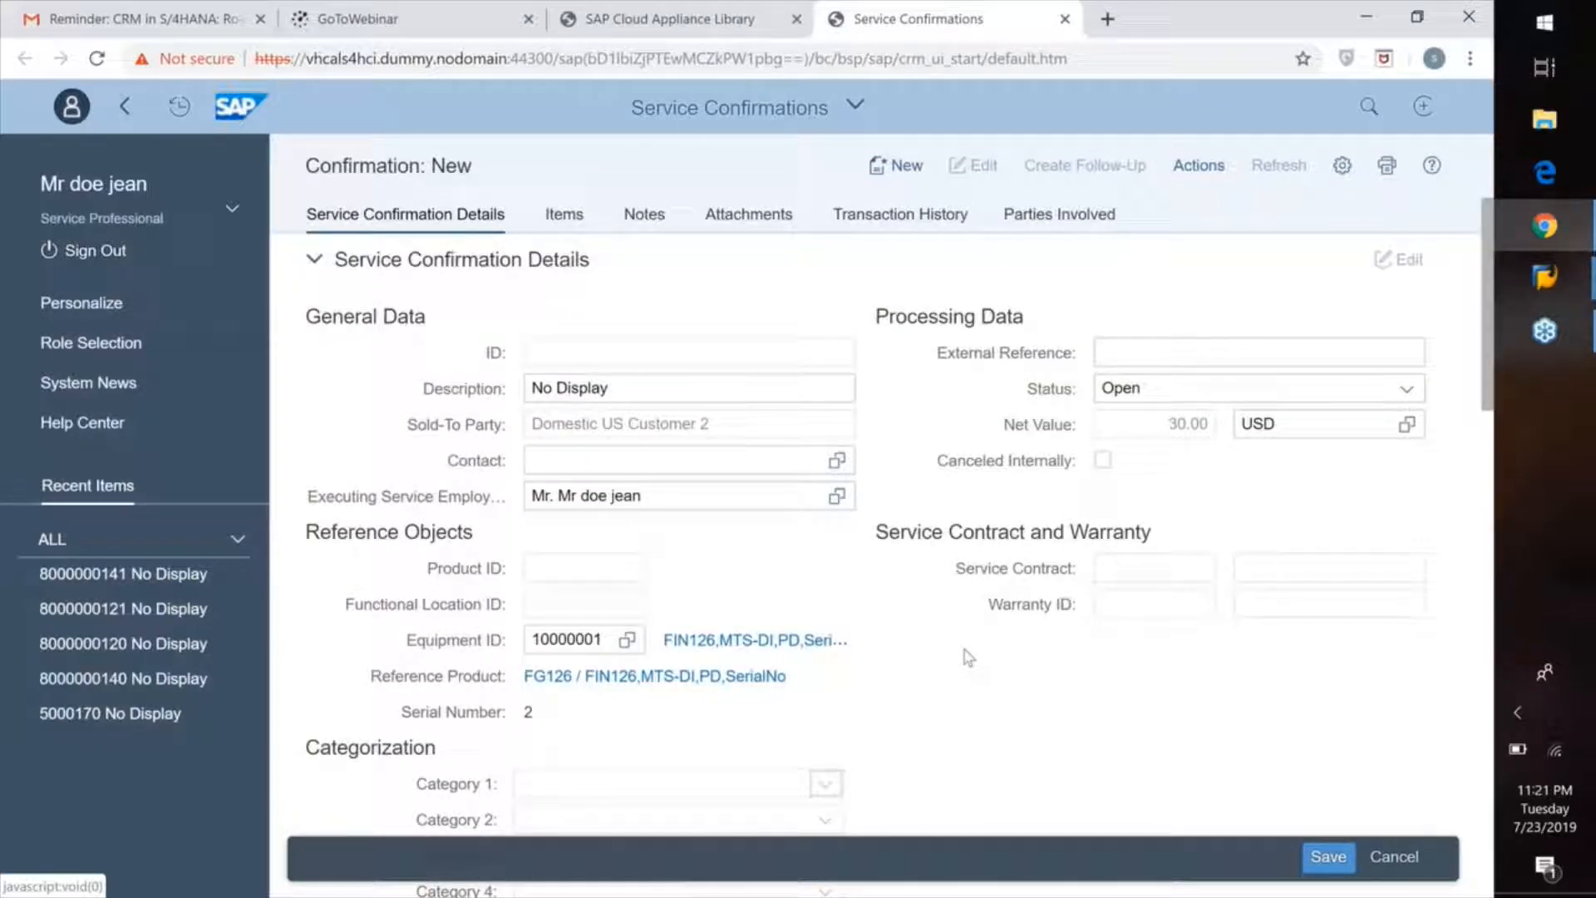
scroll(967, 657, down, 5)
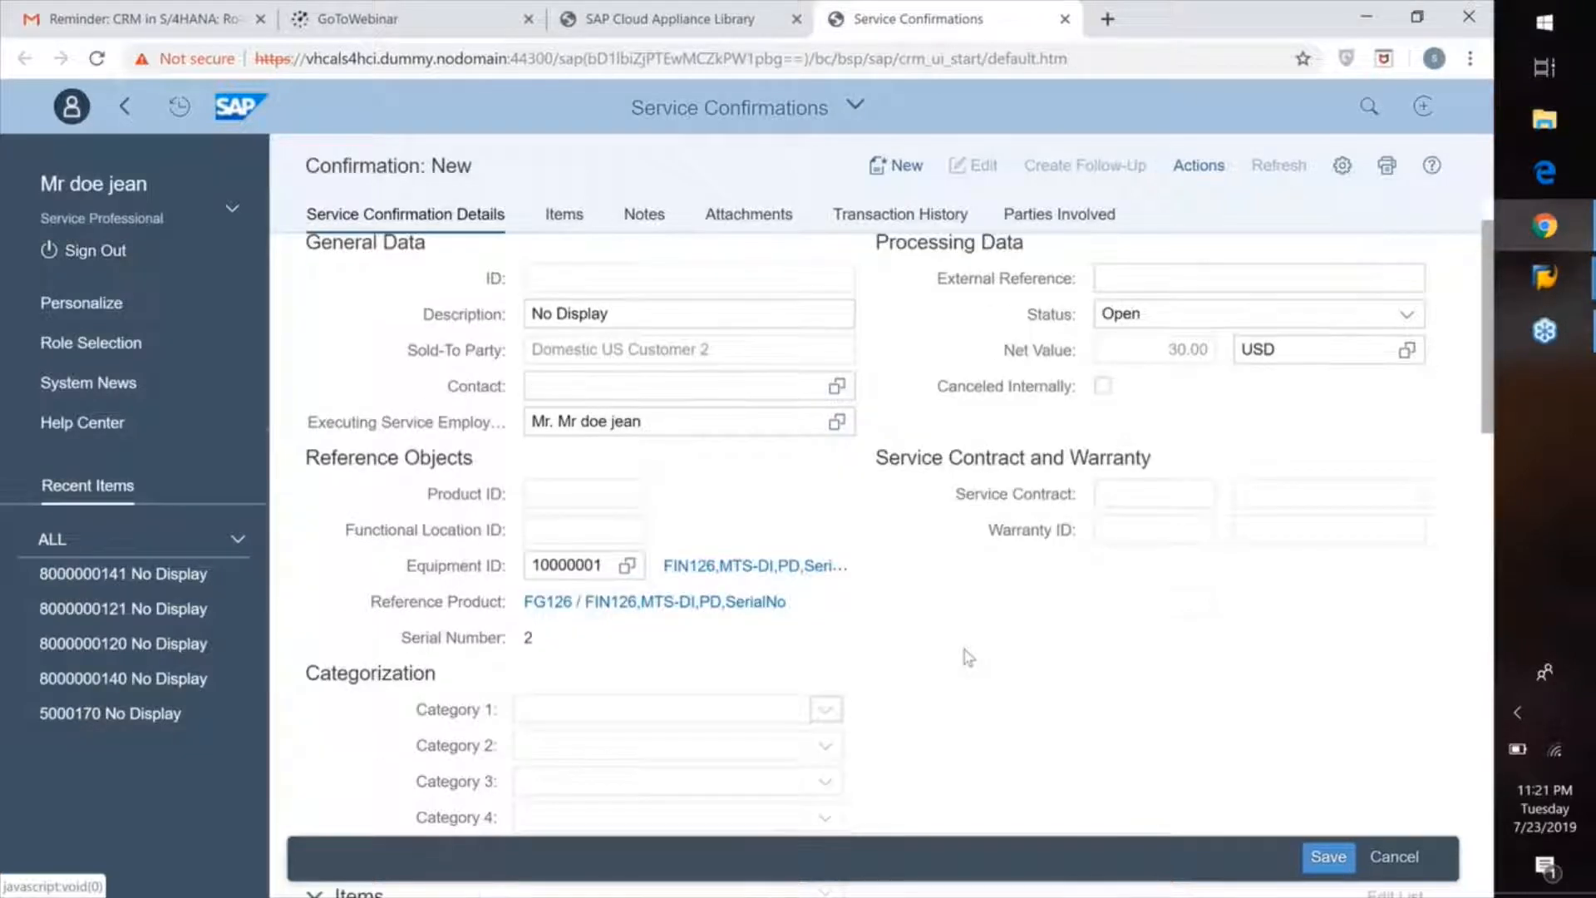
scroll(967, 658, down, 1)
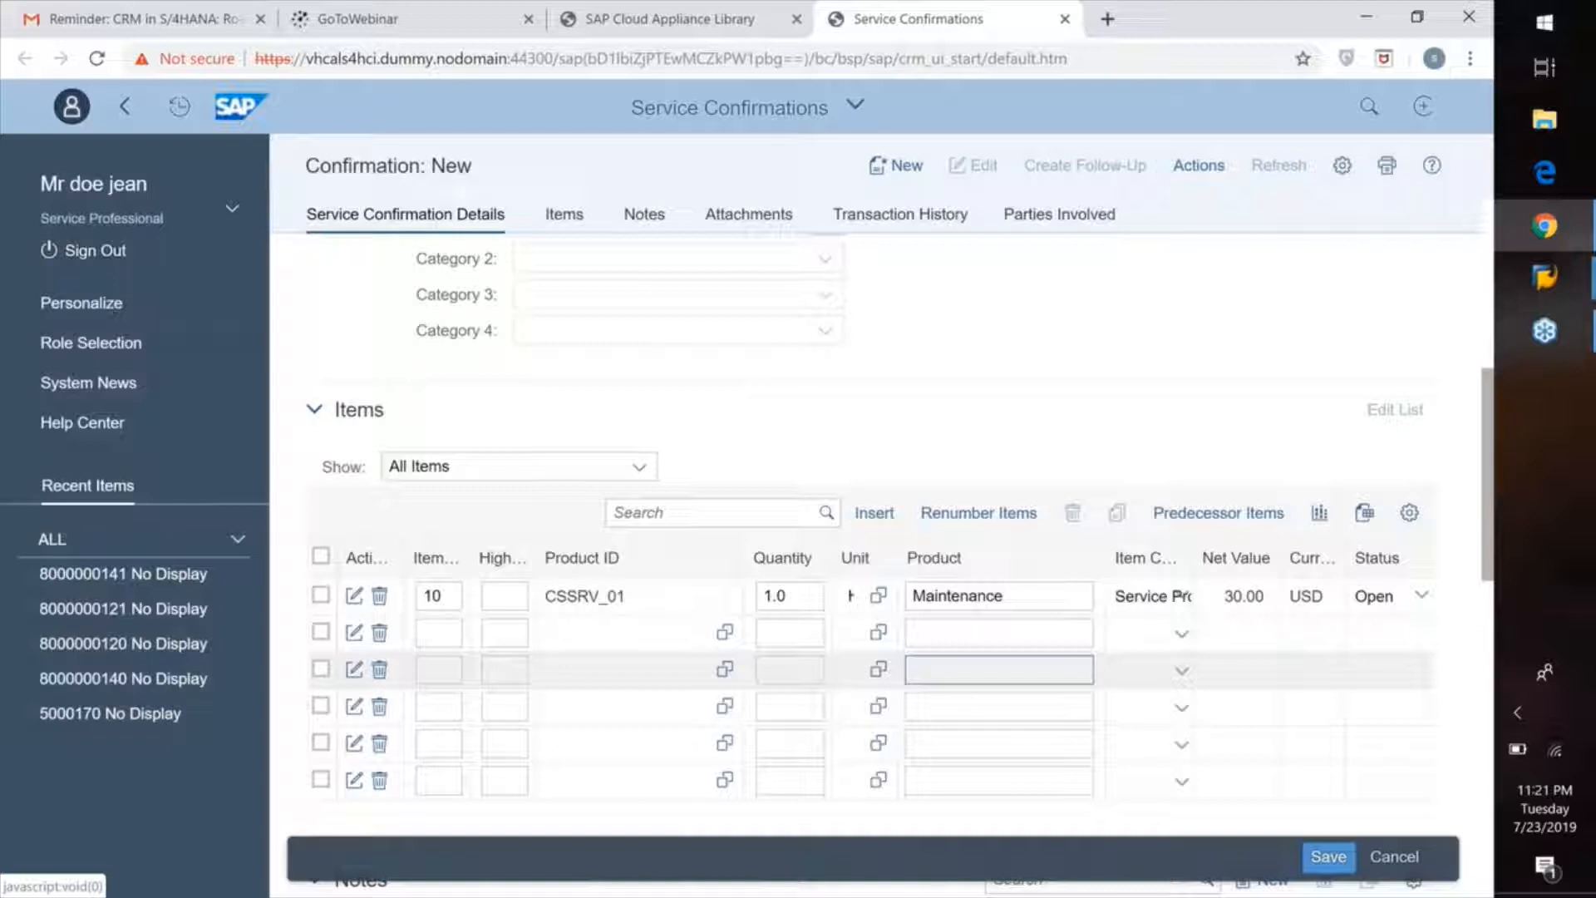
double_click(773, 595)
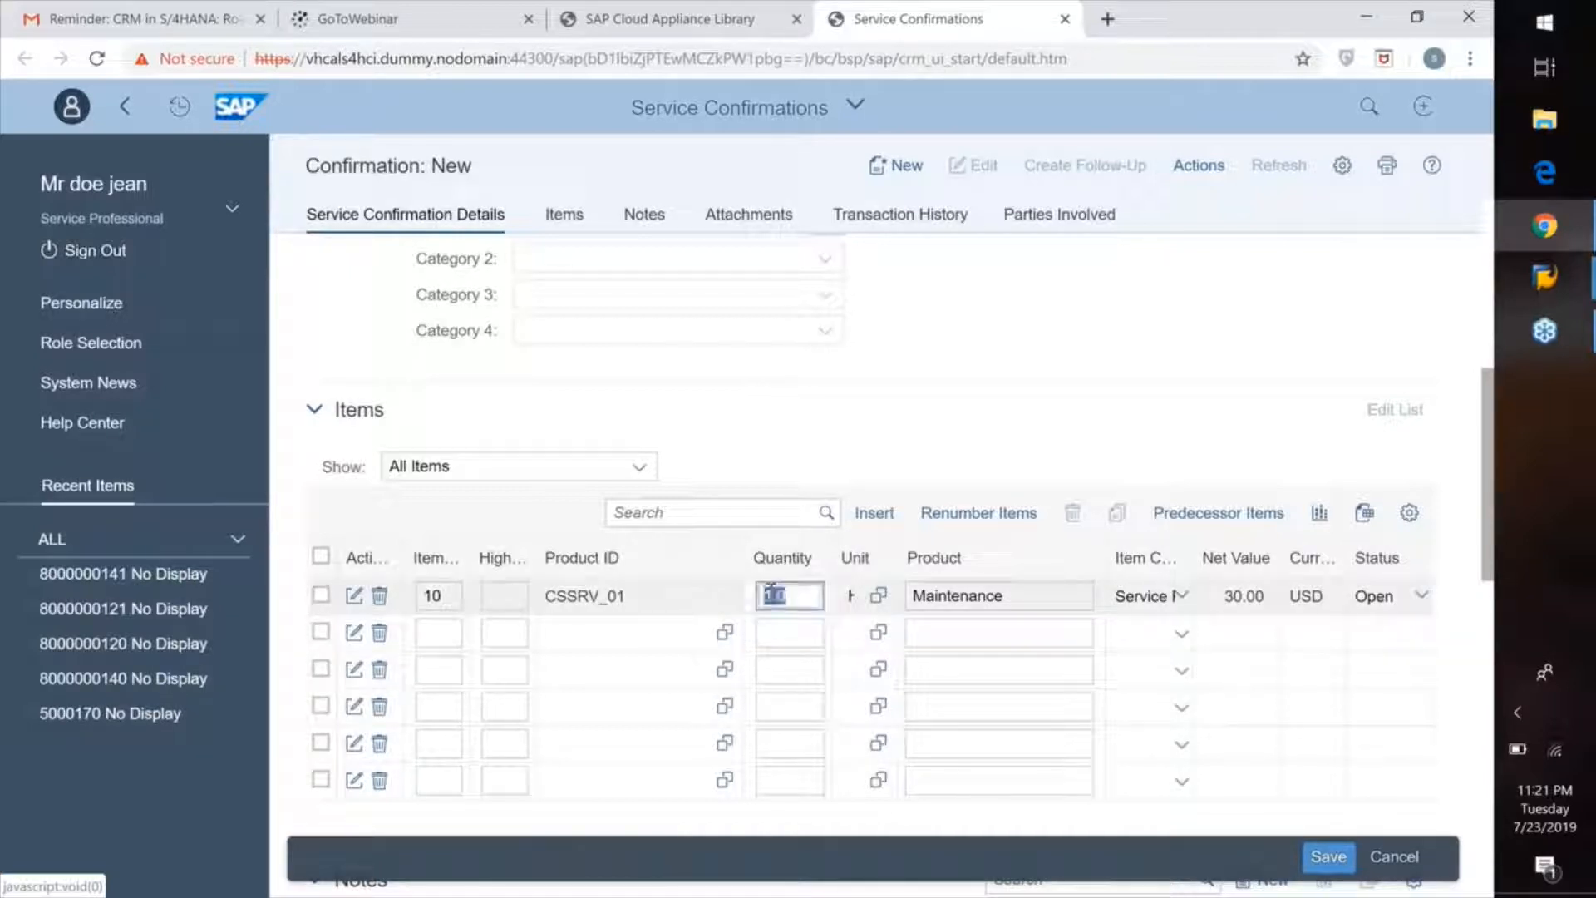
text(2)
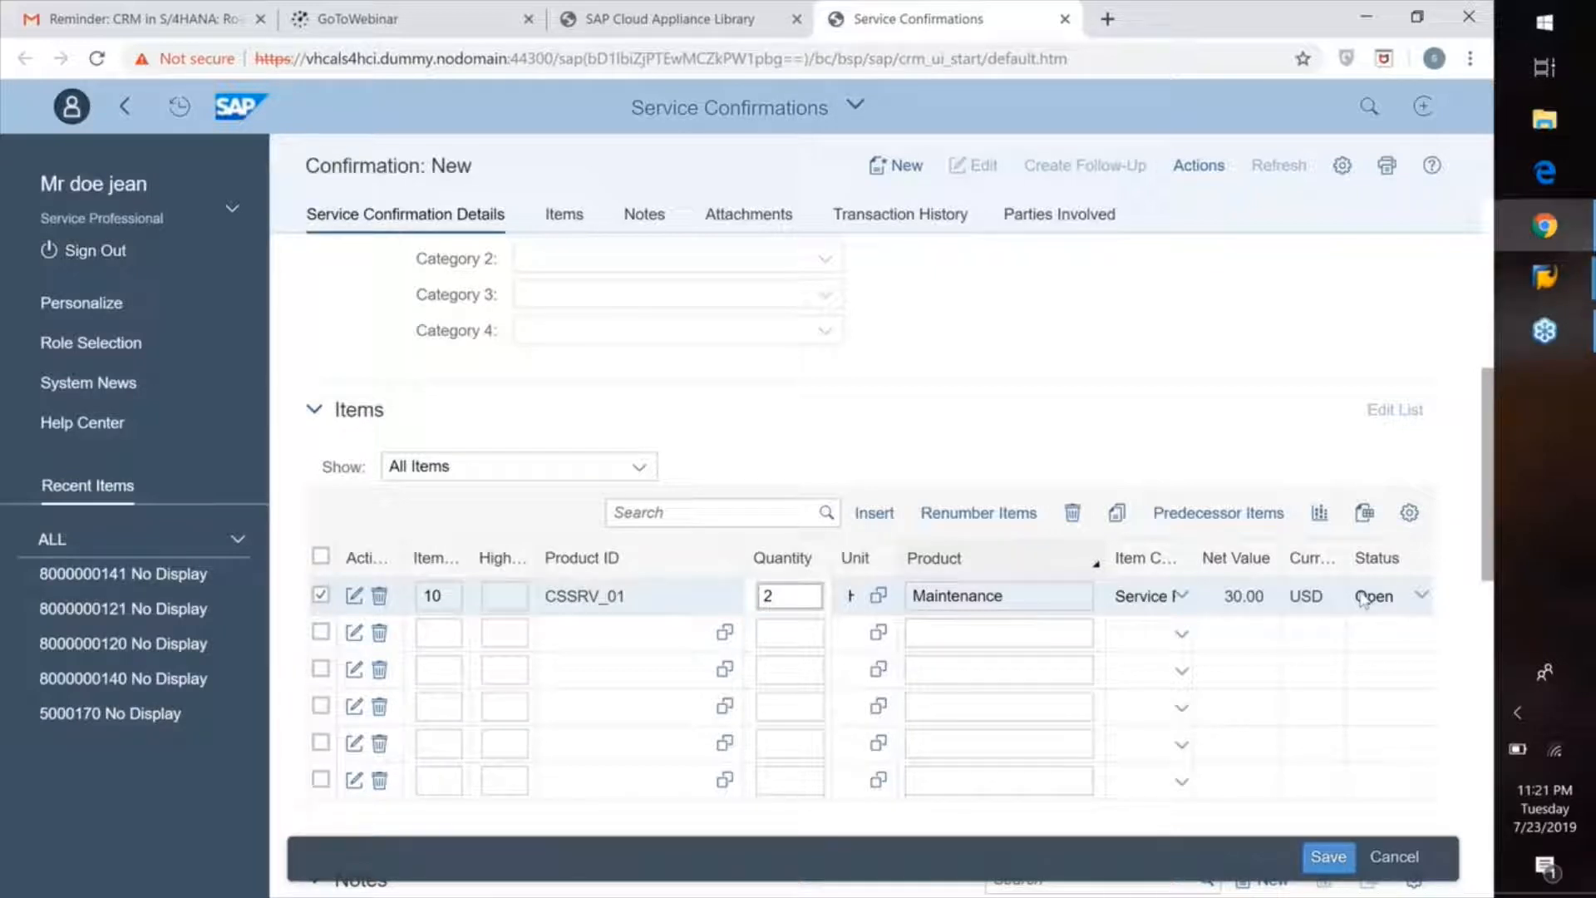
key(Return)
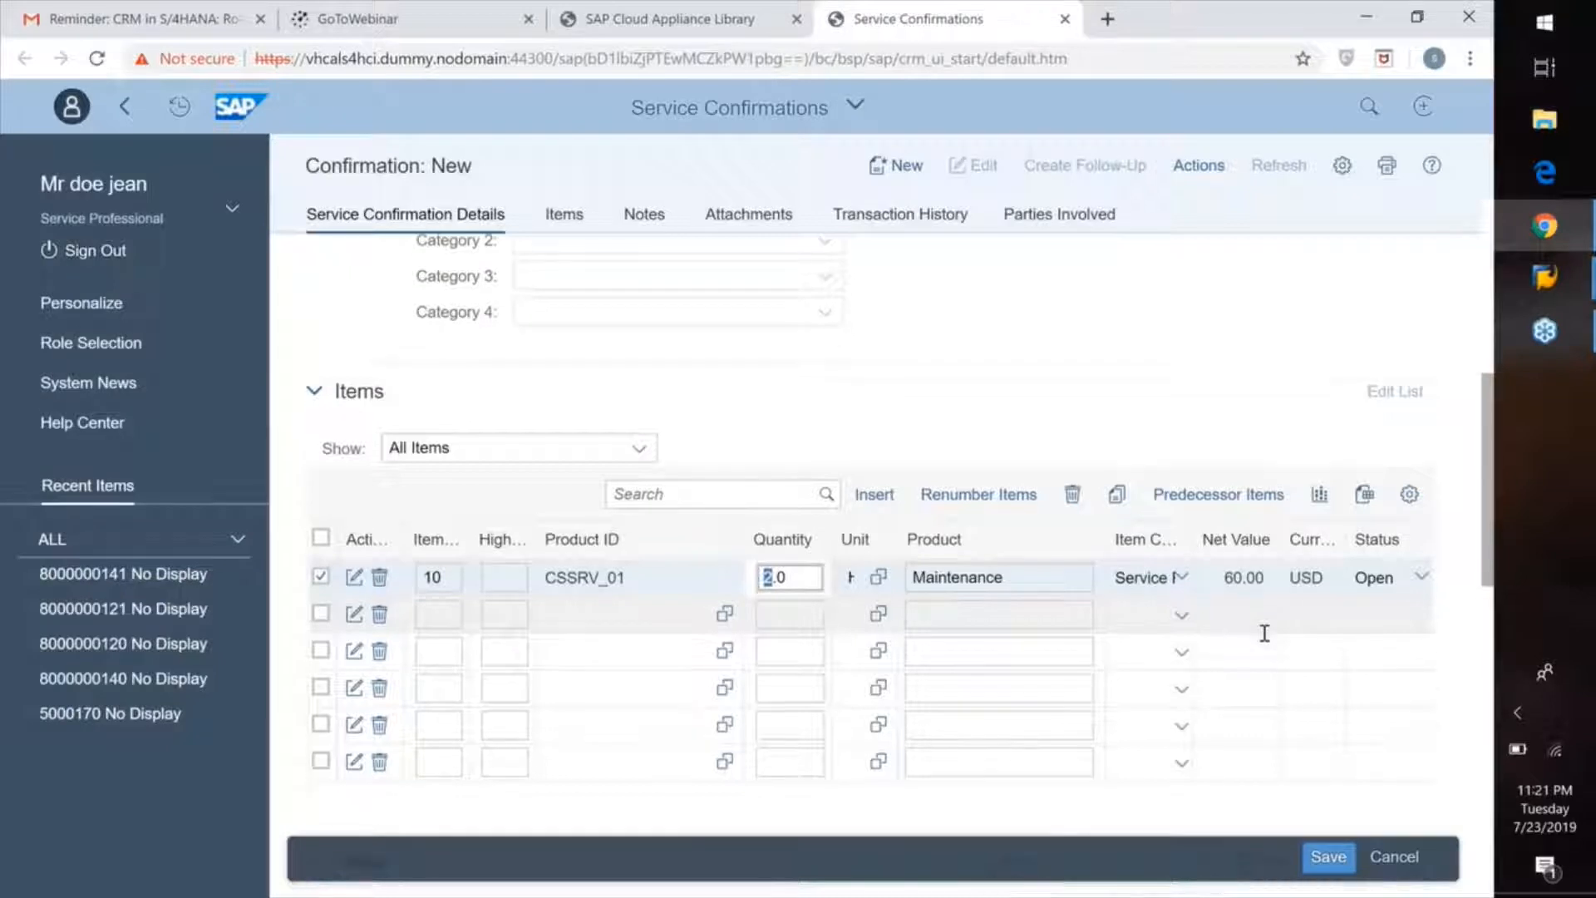
Check the confirmation's notes, attachments and transaction history sections, and save the confirmation
scroll(1263, 632, down, 4)
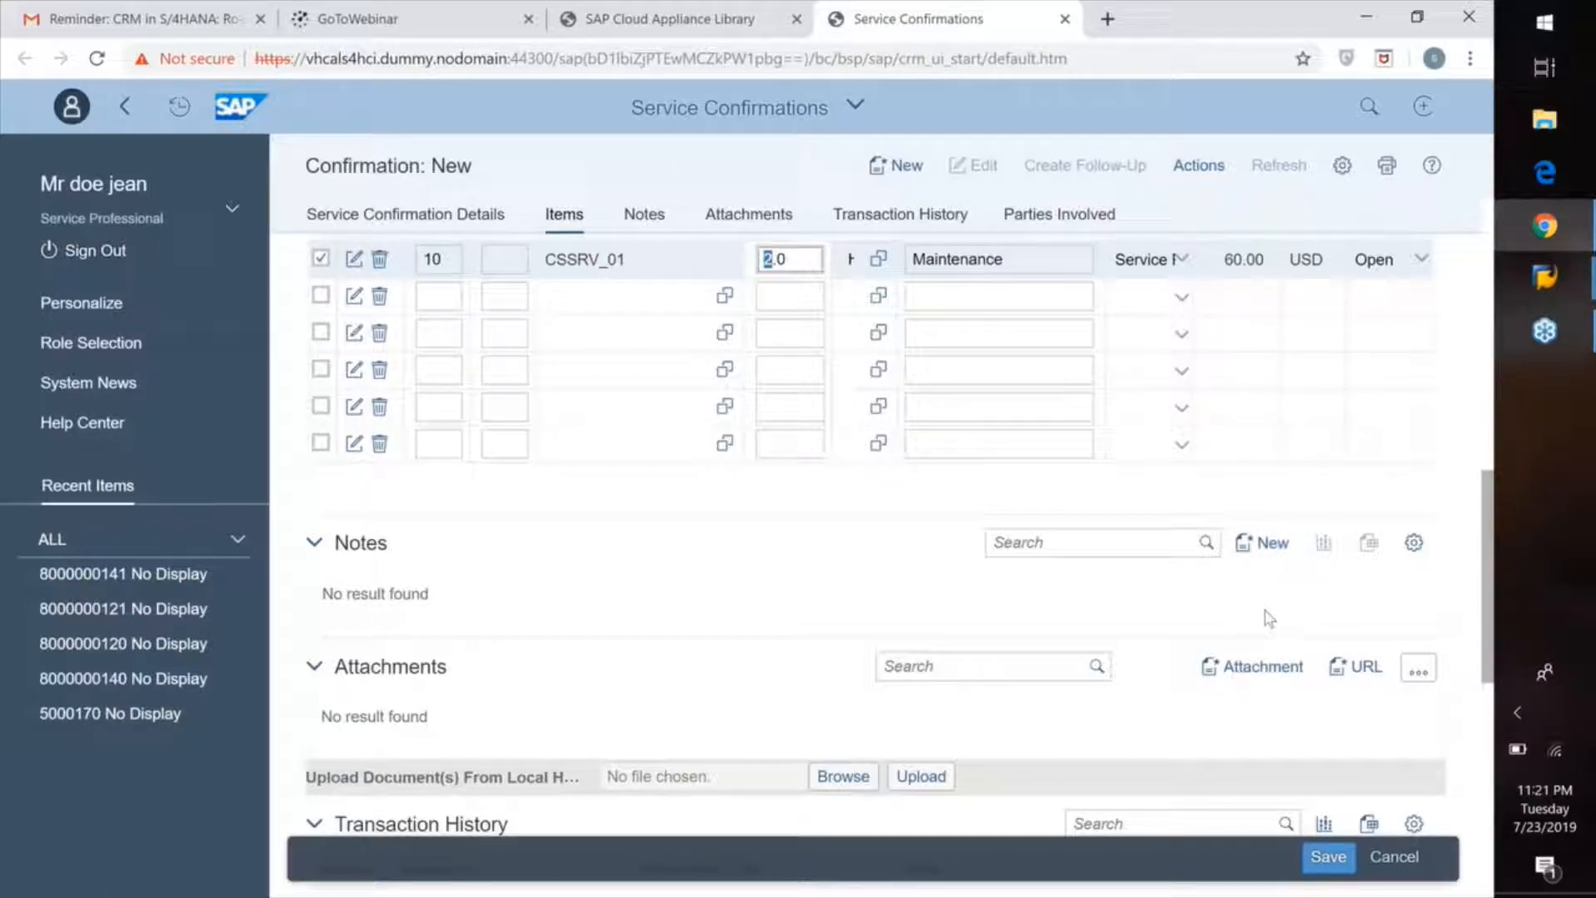
scroll(1269, 618, down, 1)
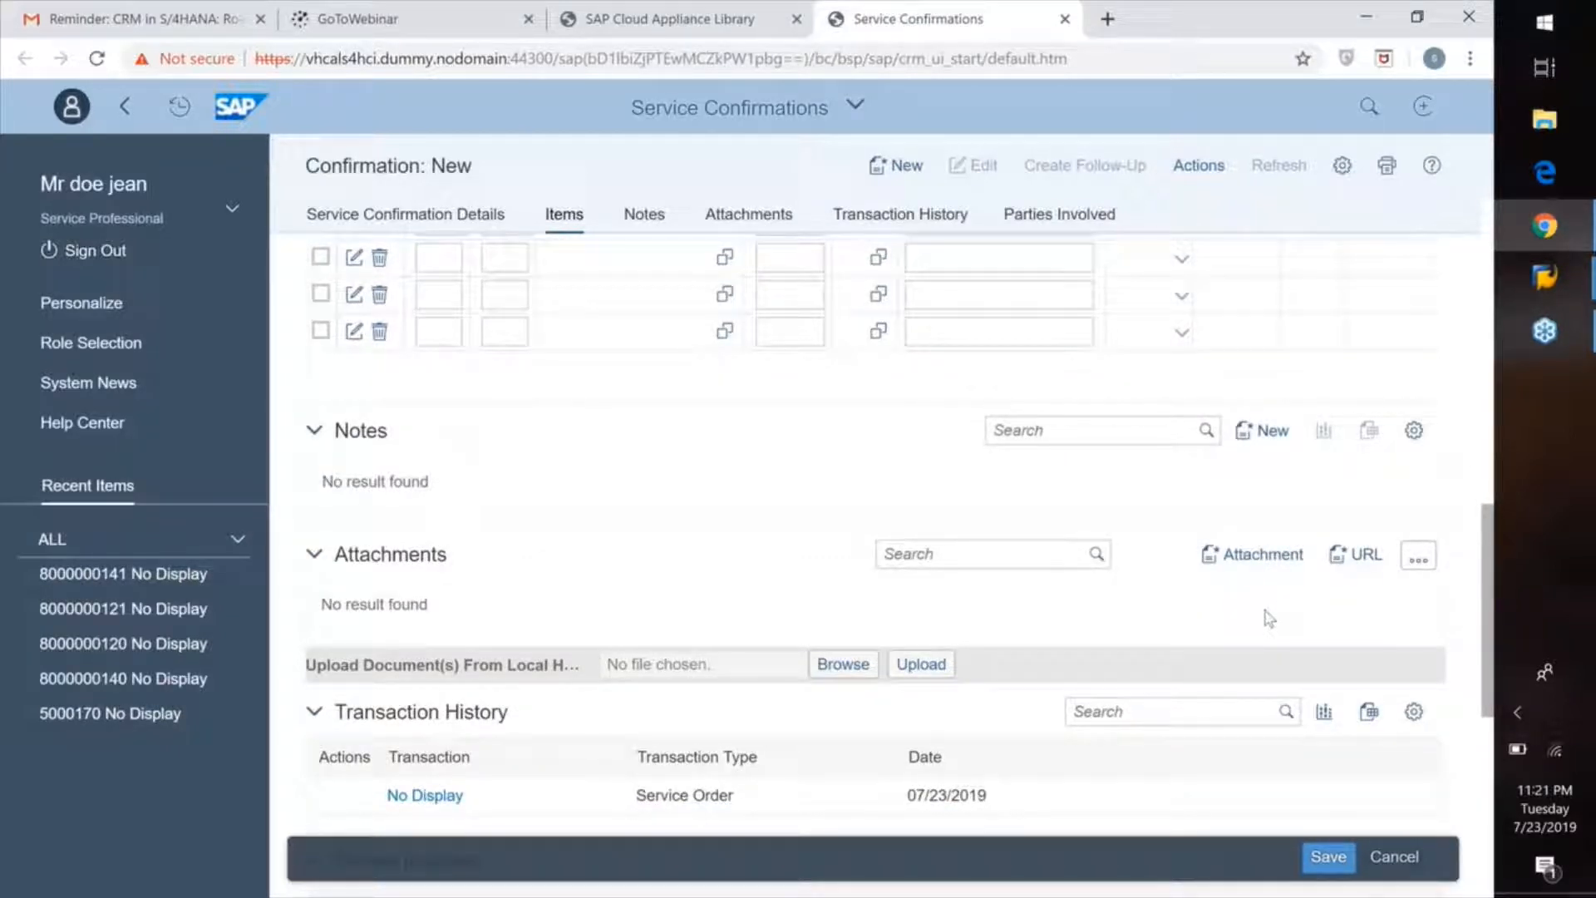
click(1327, 860)
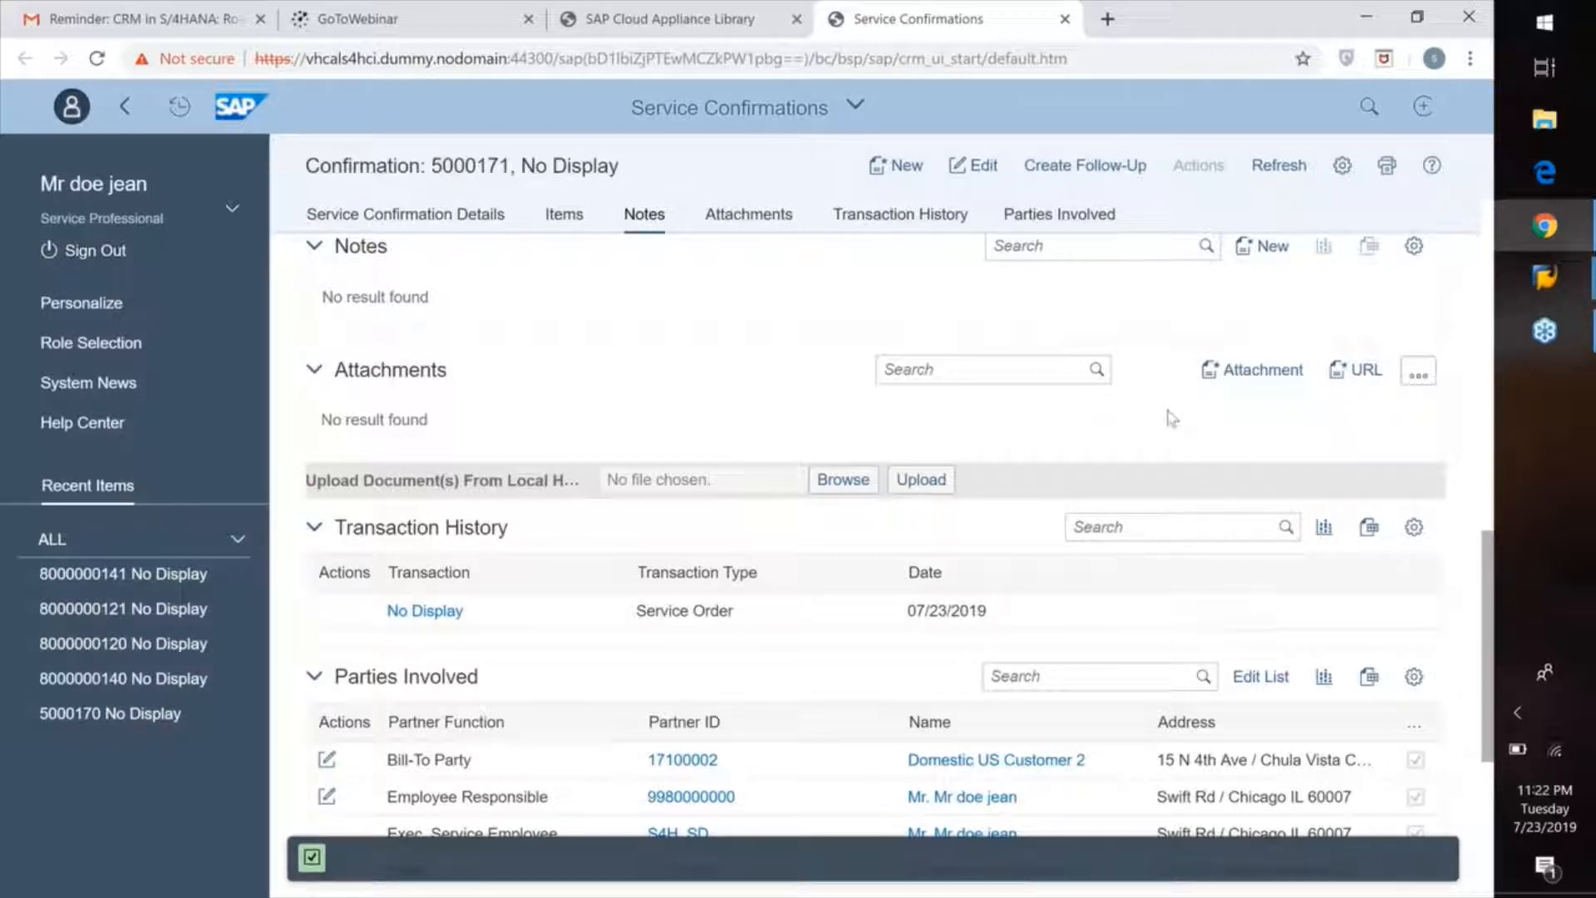
Set the saved service confirmation's status to Completed and save the change
scroll(1172, 418, up, 4)
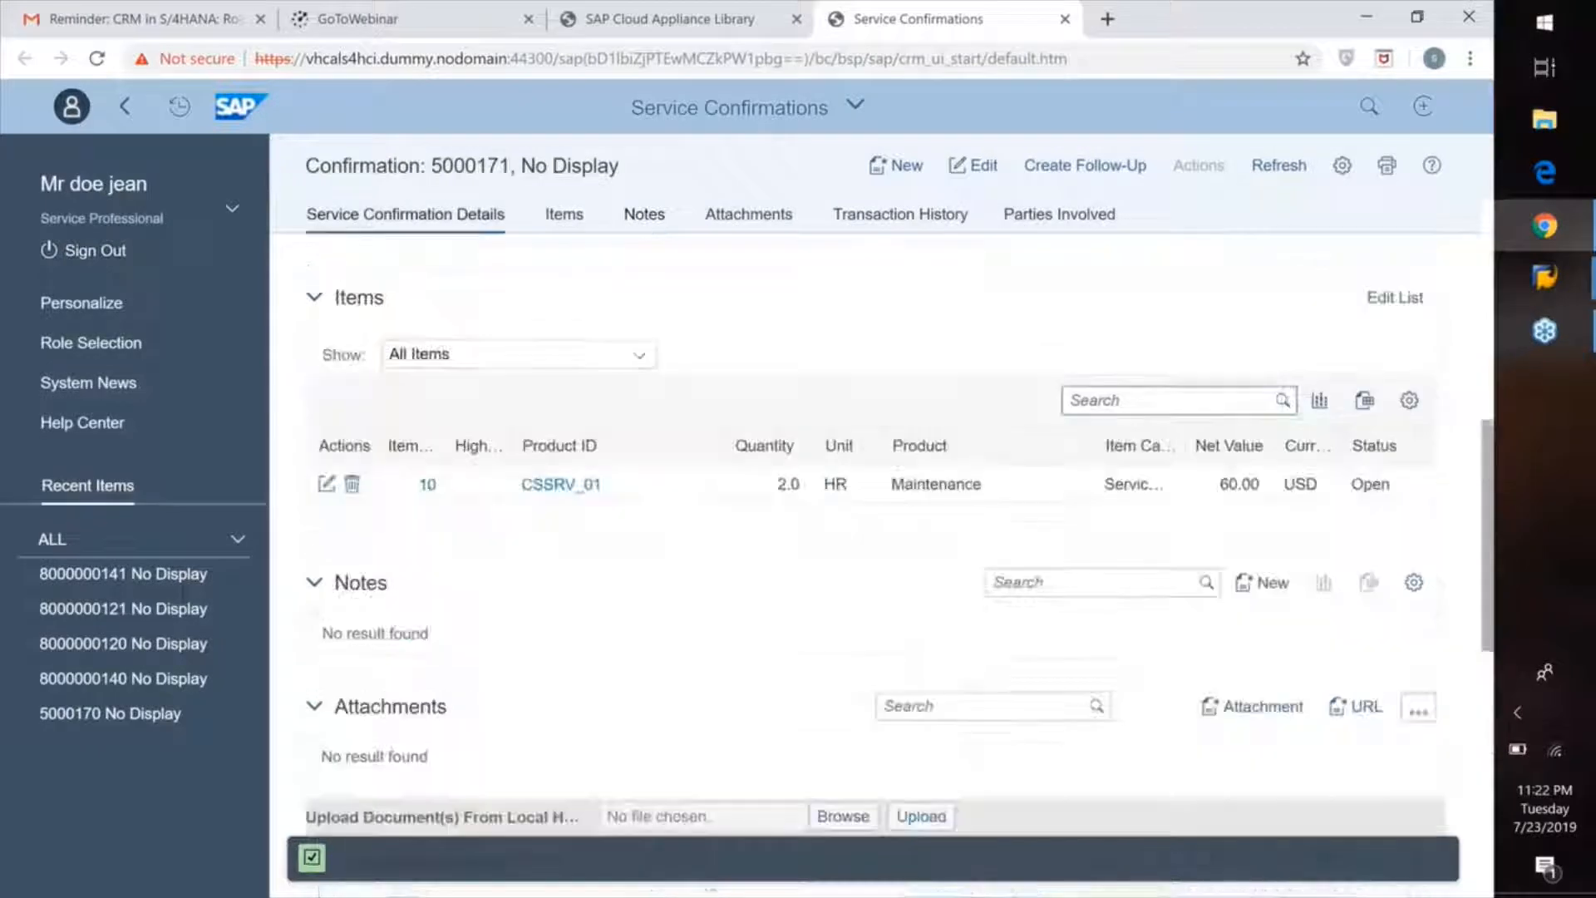
scroll(1417, 257, up, 5)
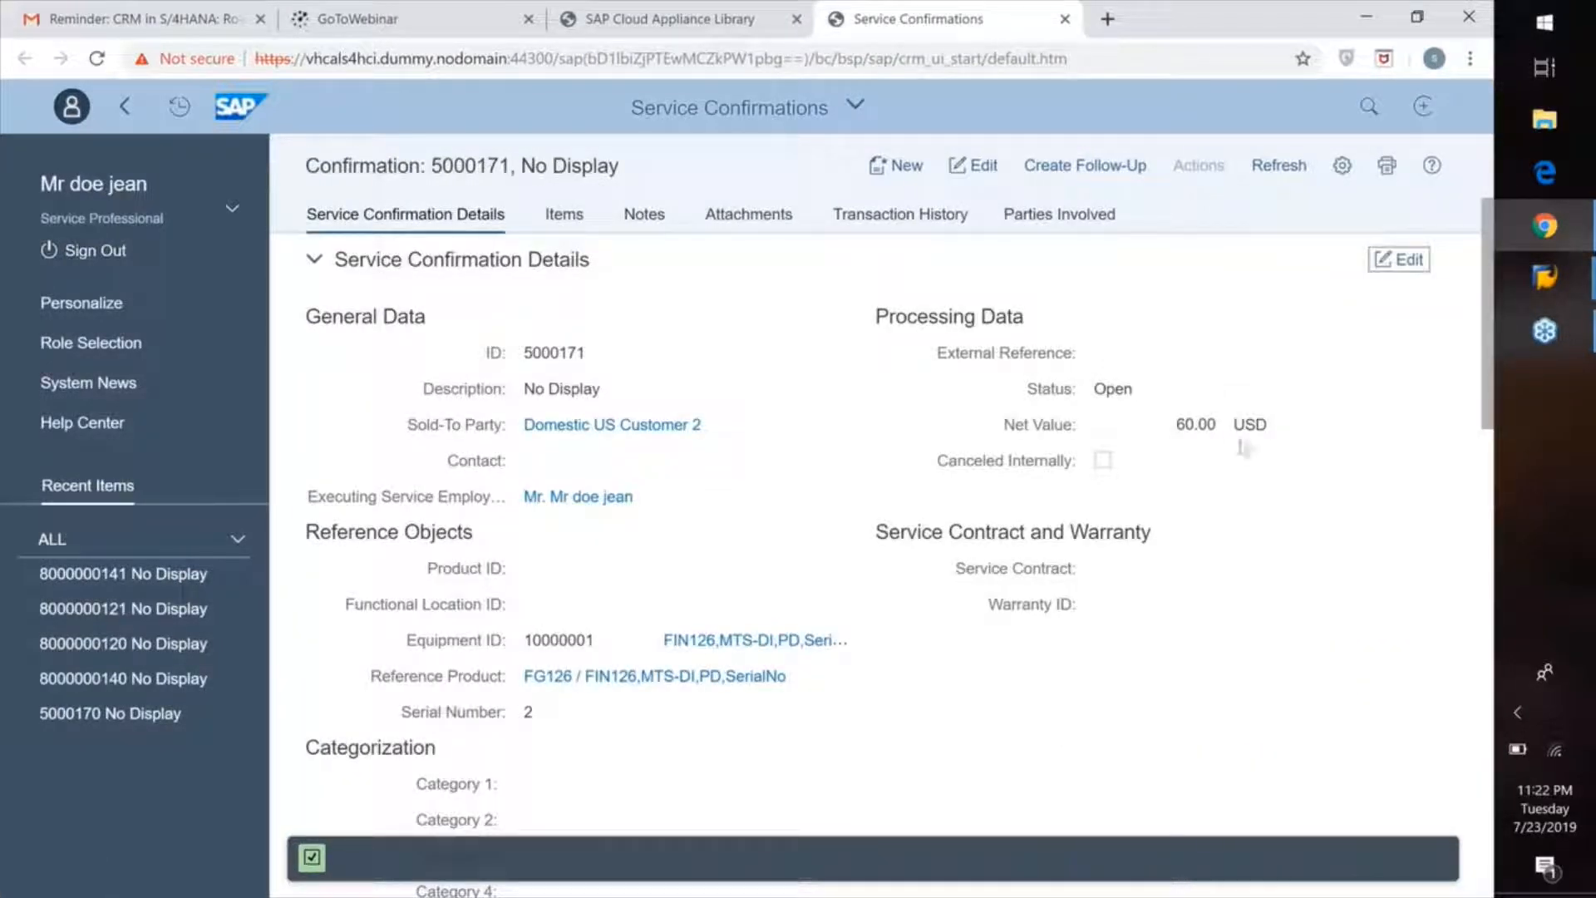
click(1408, 391)
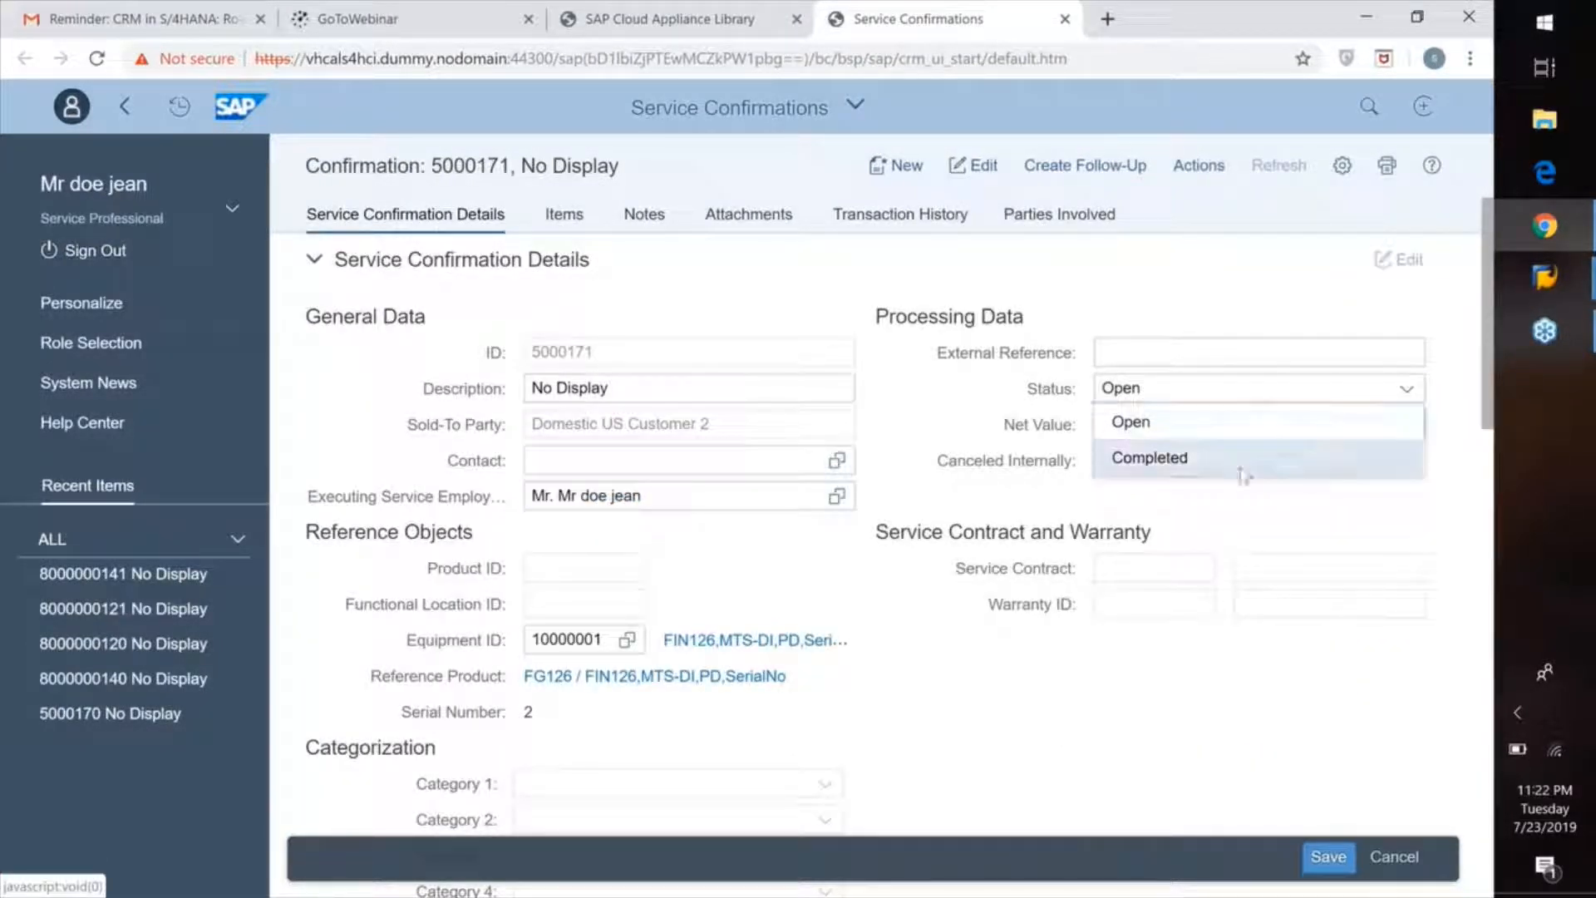
click(1240, 461)
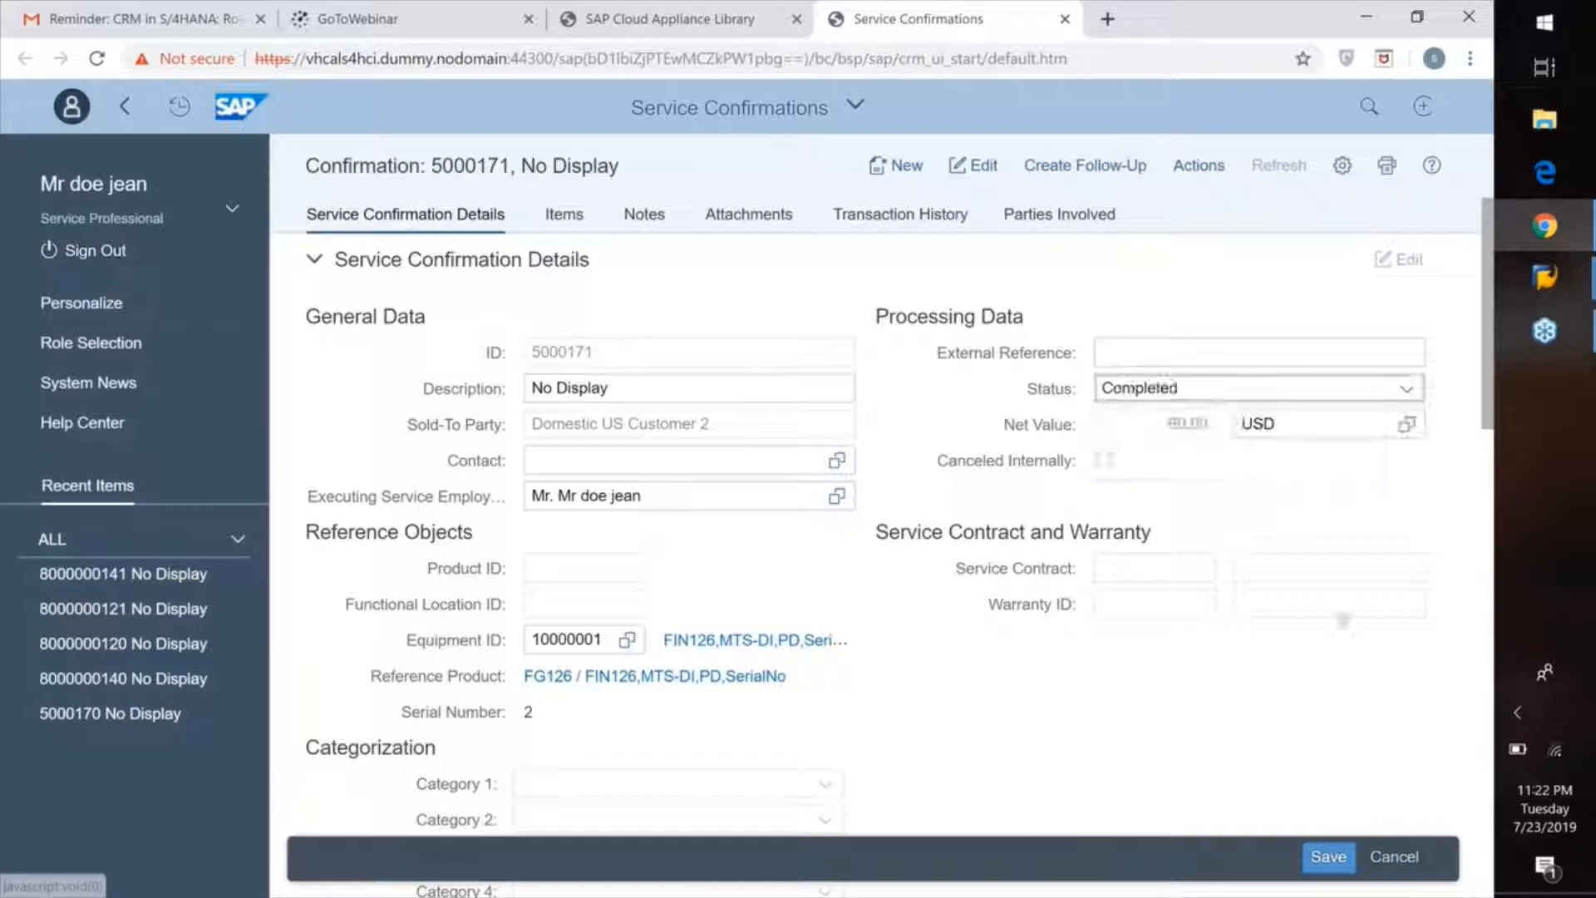
click(1326, 857)
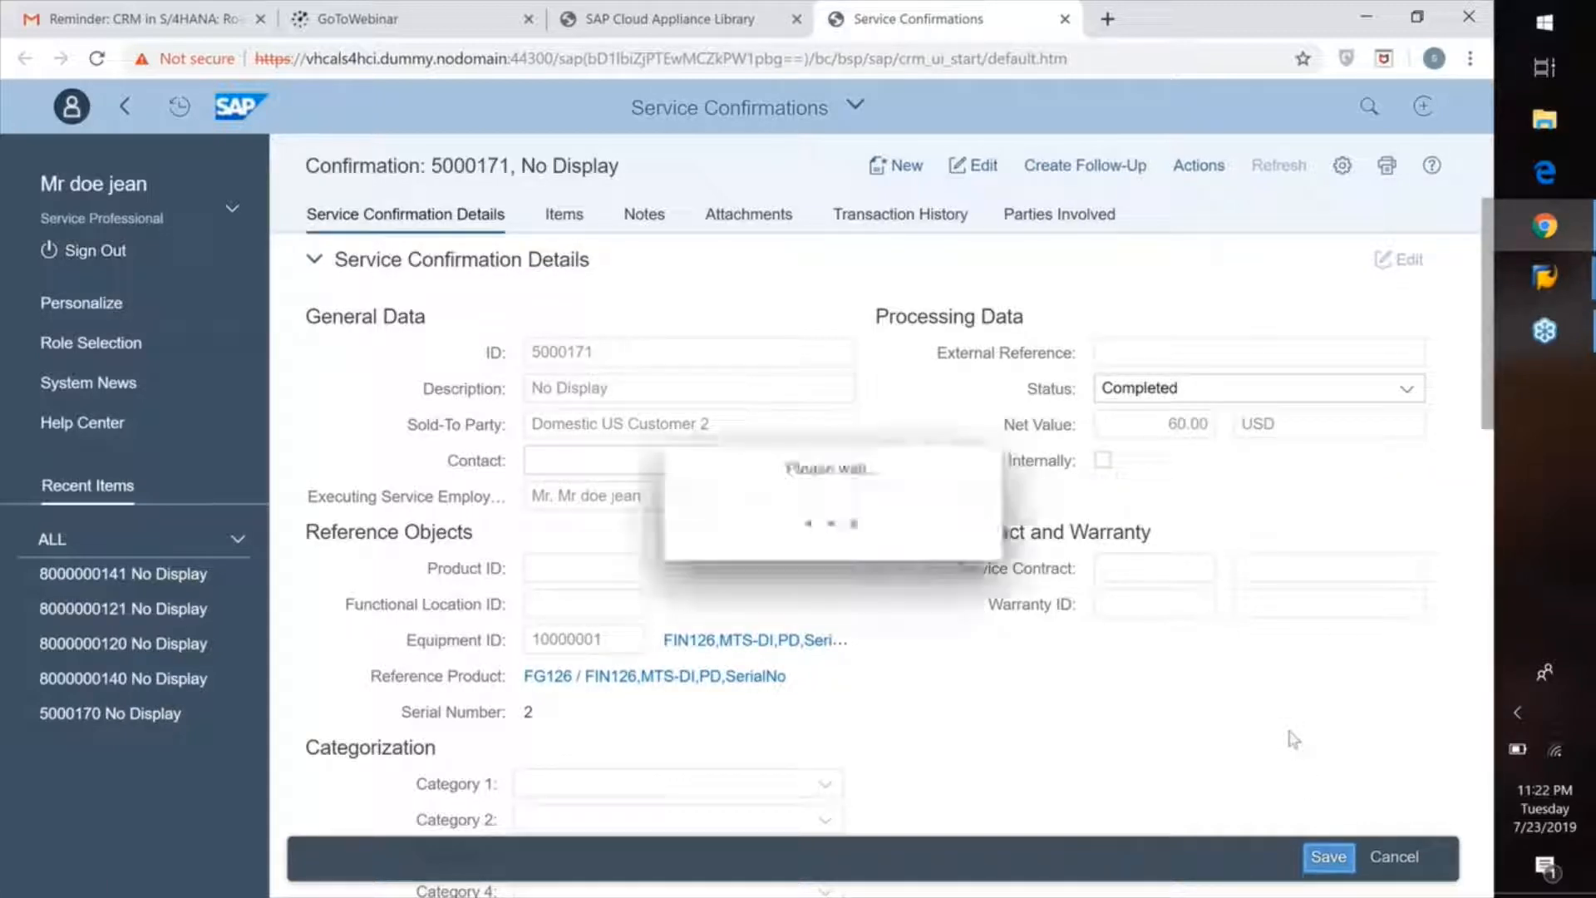